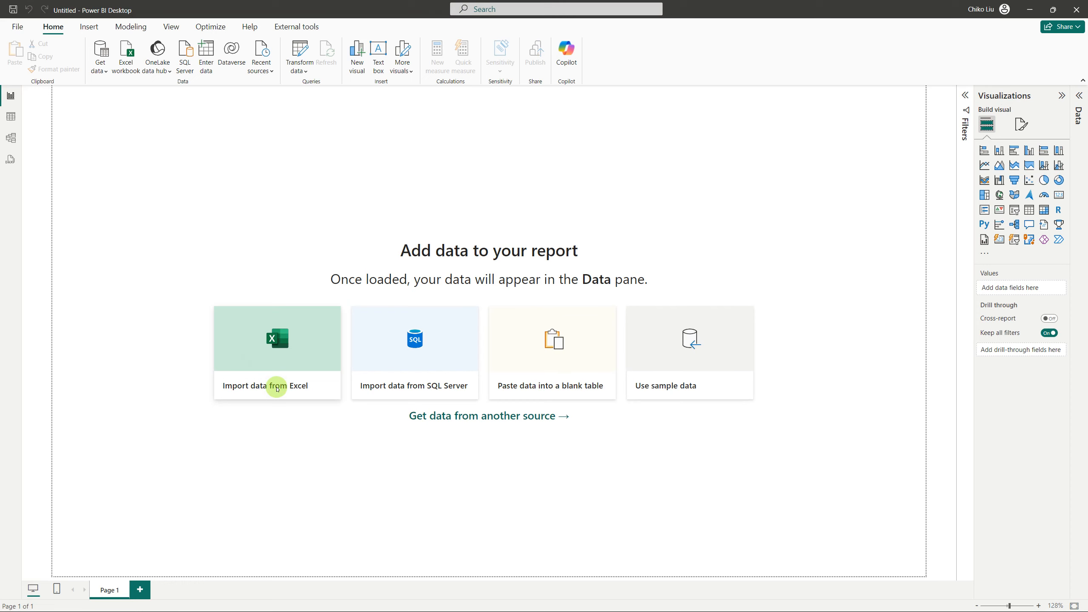
# Import Sheet1 from the Excel workbook Data for Sales Analysis1 and open it for transformation in Power Query Editor
pyautogui.click(277, 389)
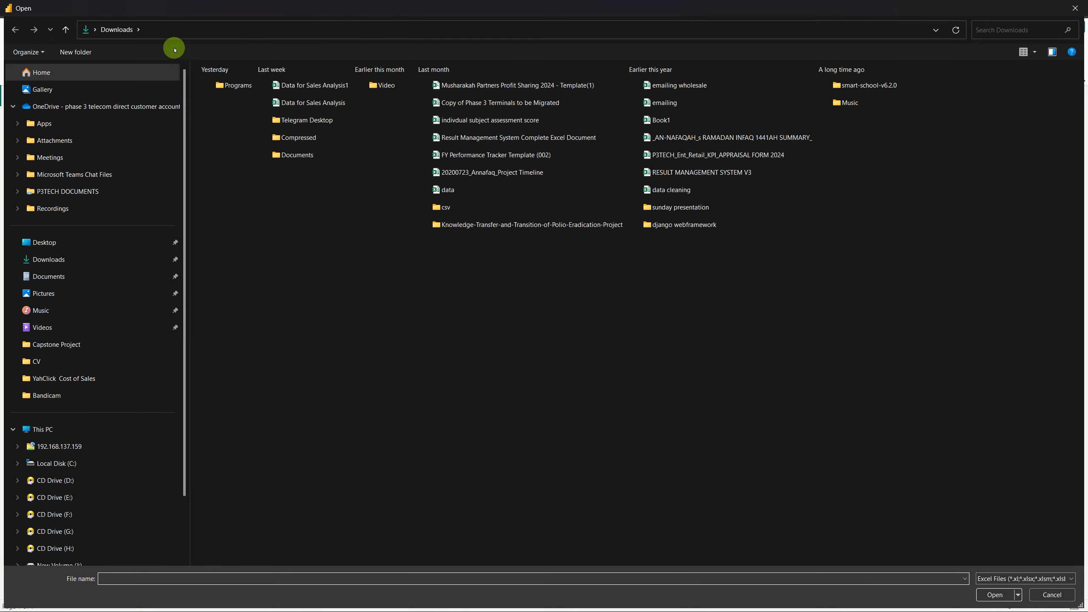
pyautogui.doubleClick(302, 85)
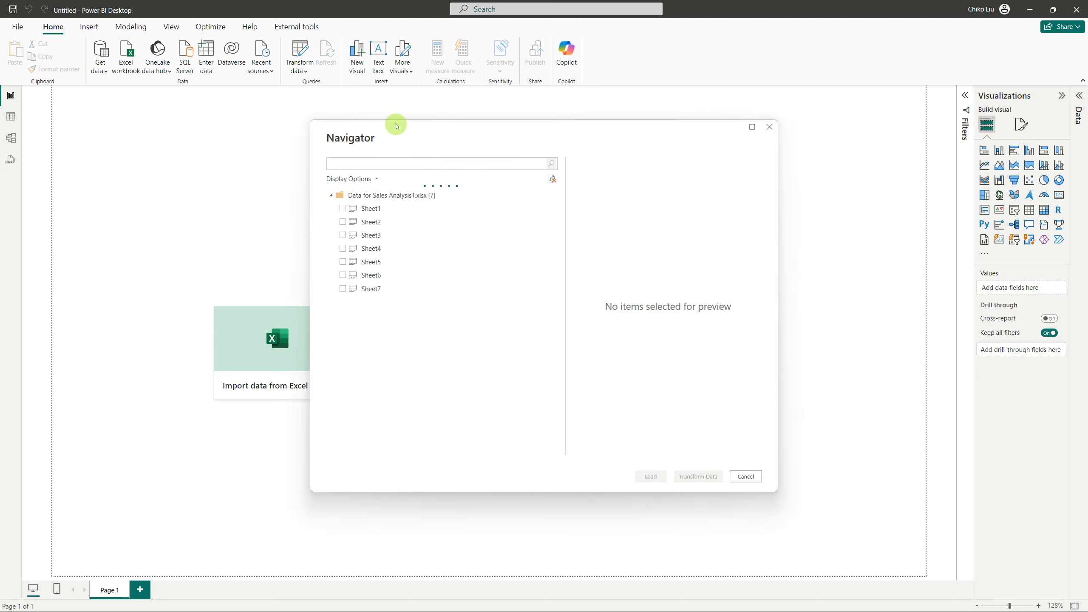
pyautogui.moveTo(390, 123); pyautogui.dragTo(367, 104)
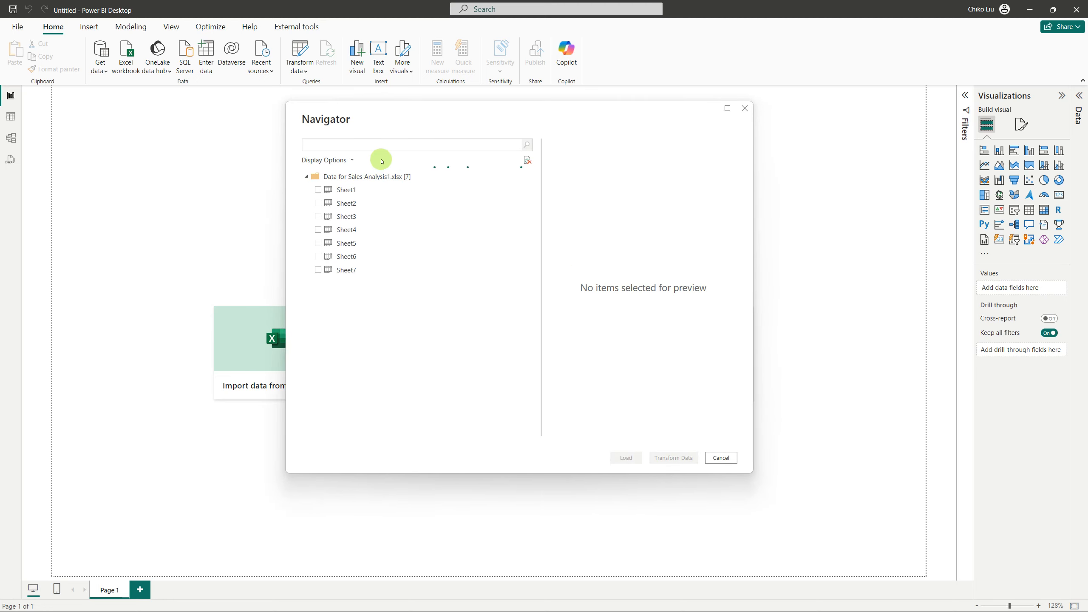
pyautogui.click(318, 192)
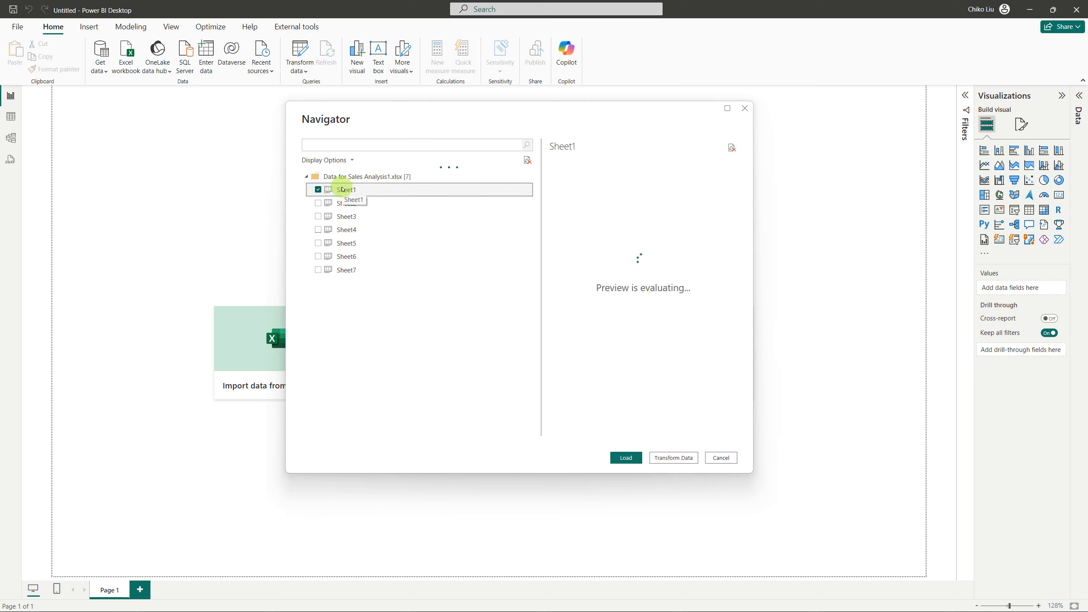
pyautogui.click(685, 456)
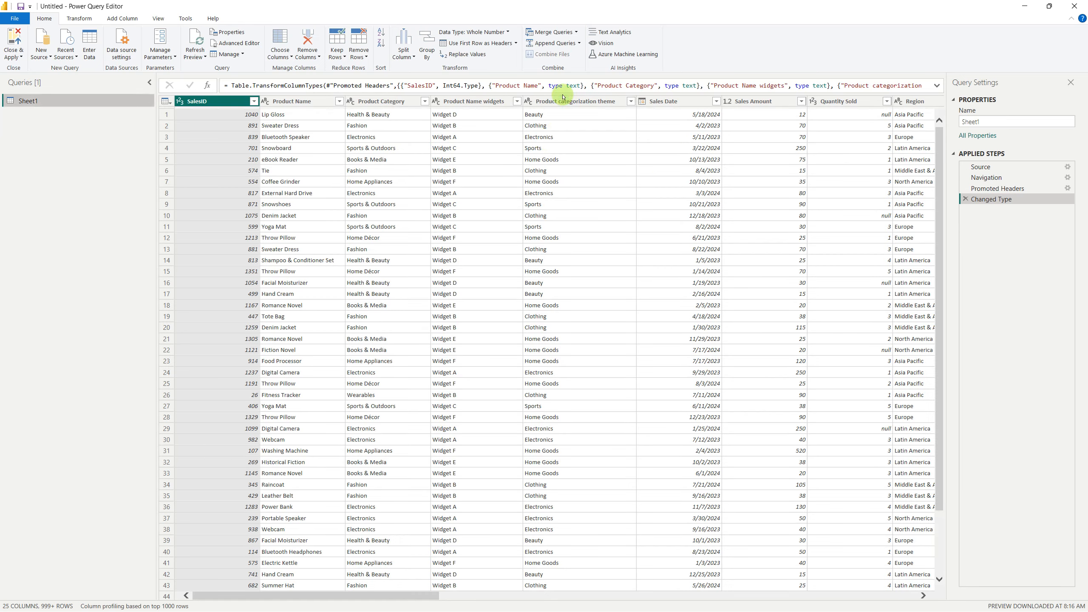
# Replace the null values in the Quantity Sold column with 0
pyautogui.click(851, 103)
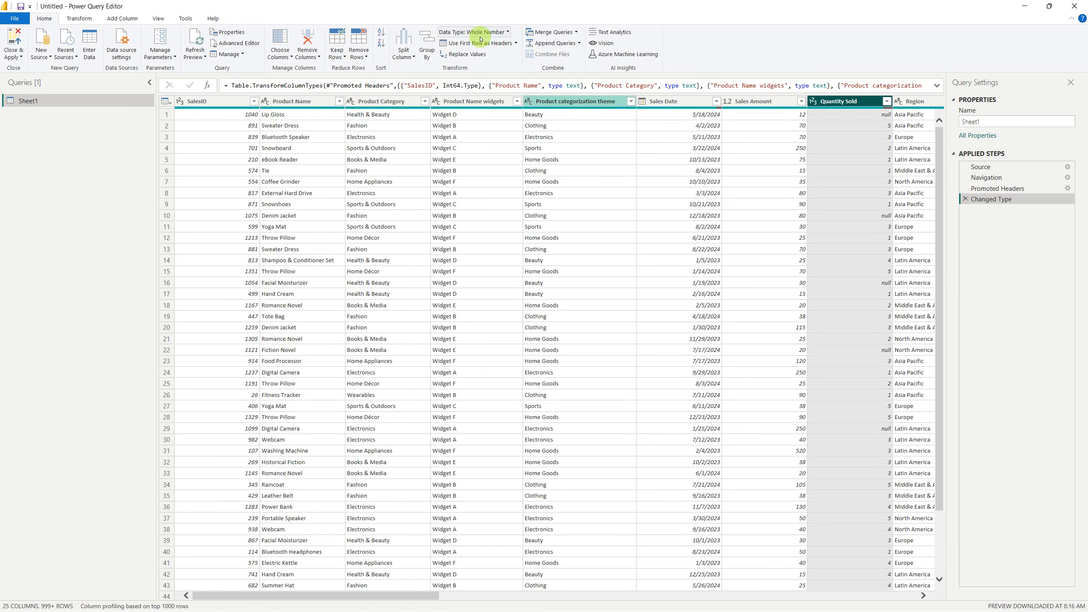
pyautogui.click(479, 53)
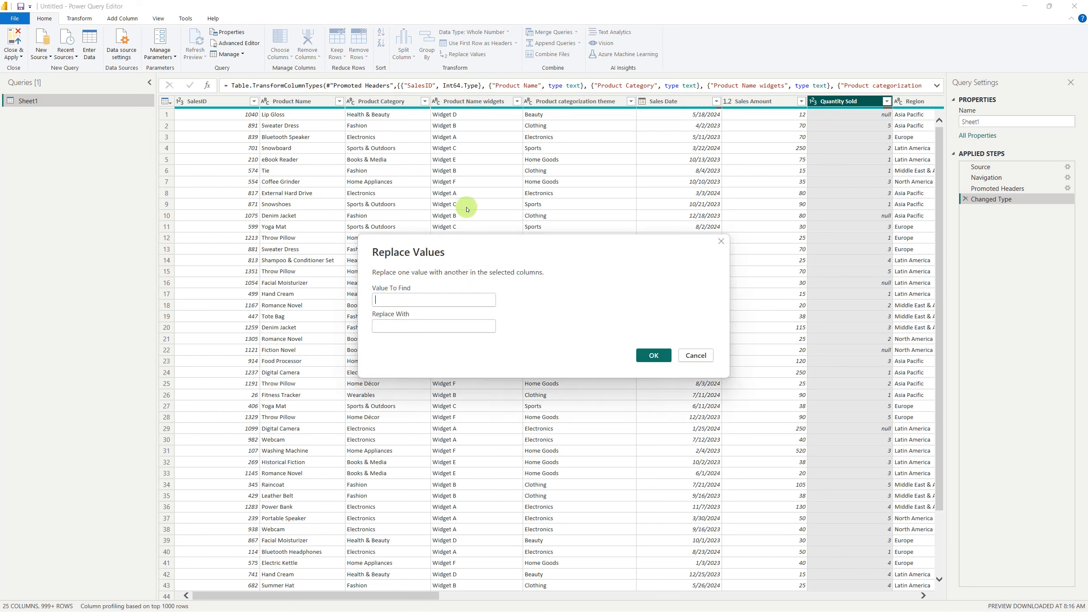
pyautogui.write('null')
pyautogui.press('Tab')
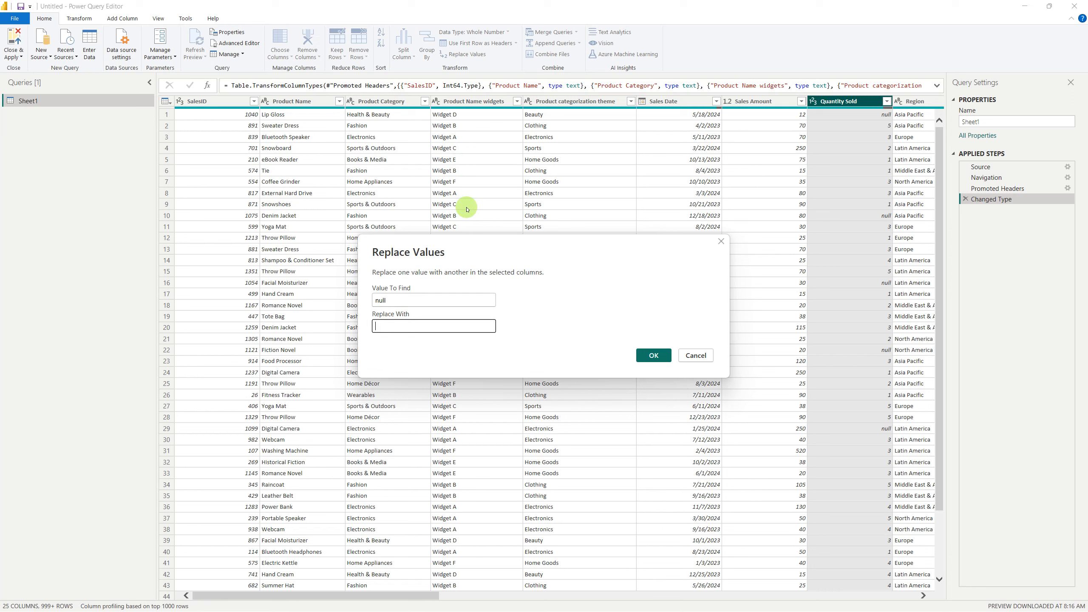
pyautogui.write('0')
pyautogui.click(653, 354)
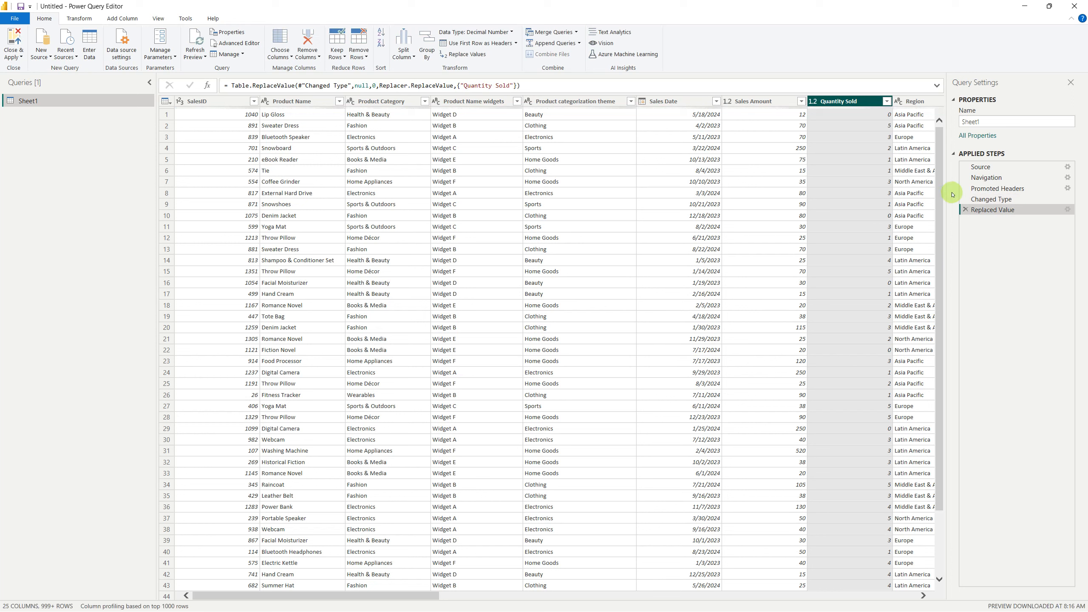
# Rename the Replaced Value applied step as "replace null with 0 in quantity col"
pyautogui.rightClick(1027, 212)
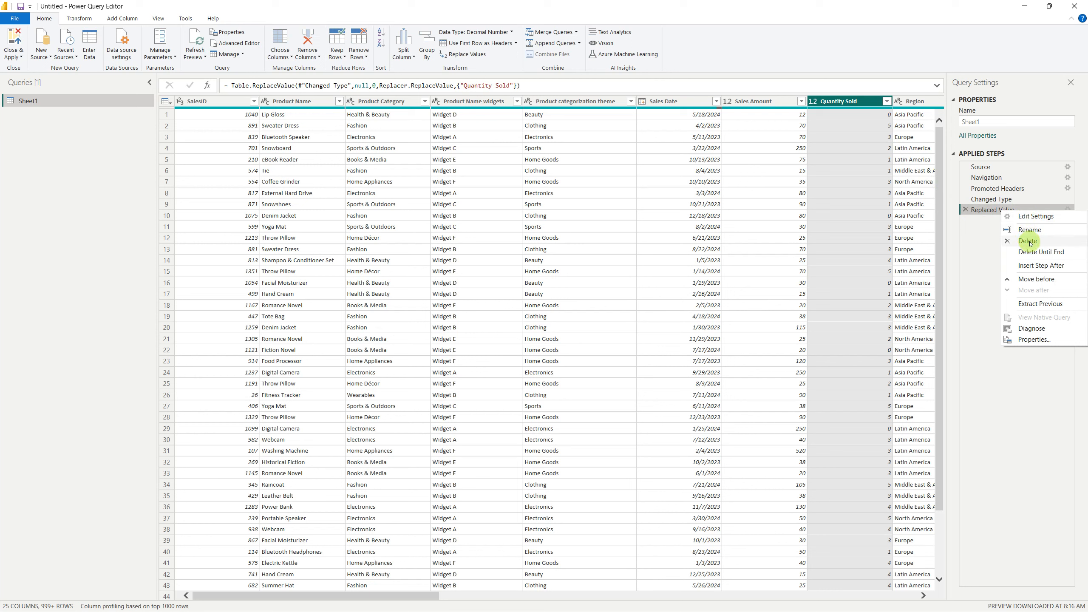
pyautogui.click(1029, 230)
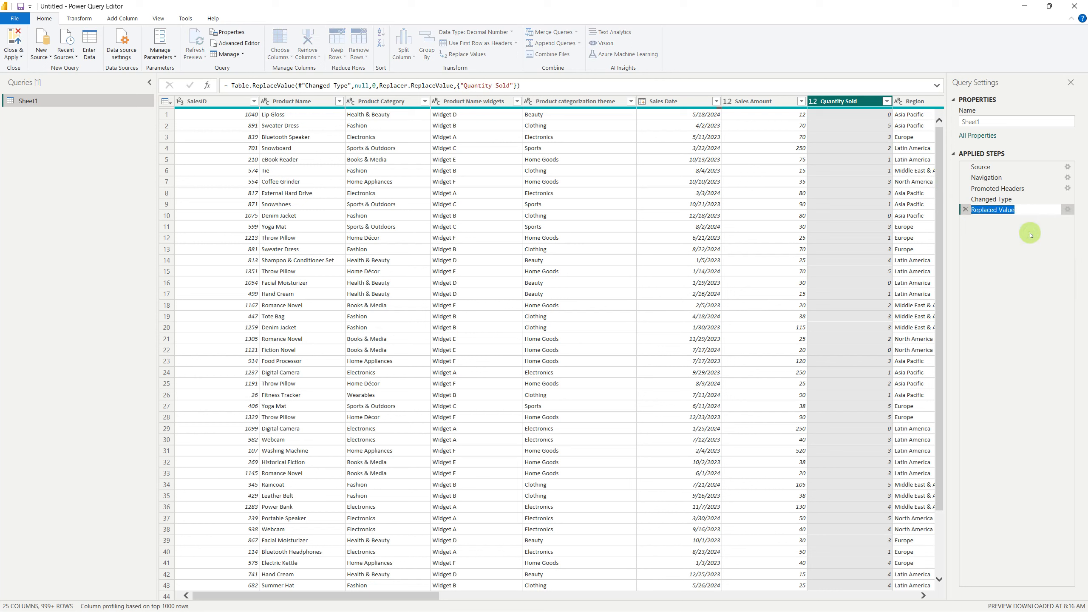
pyautogui.write('replace null with 0 in')
pyautogui.press('BackSpace')
pyautogui.press('BackSpace')
pyautogui.press('BackSpace')
pyautogui.write('antity col')
pyautogui.click(1030, 232)
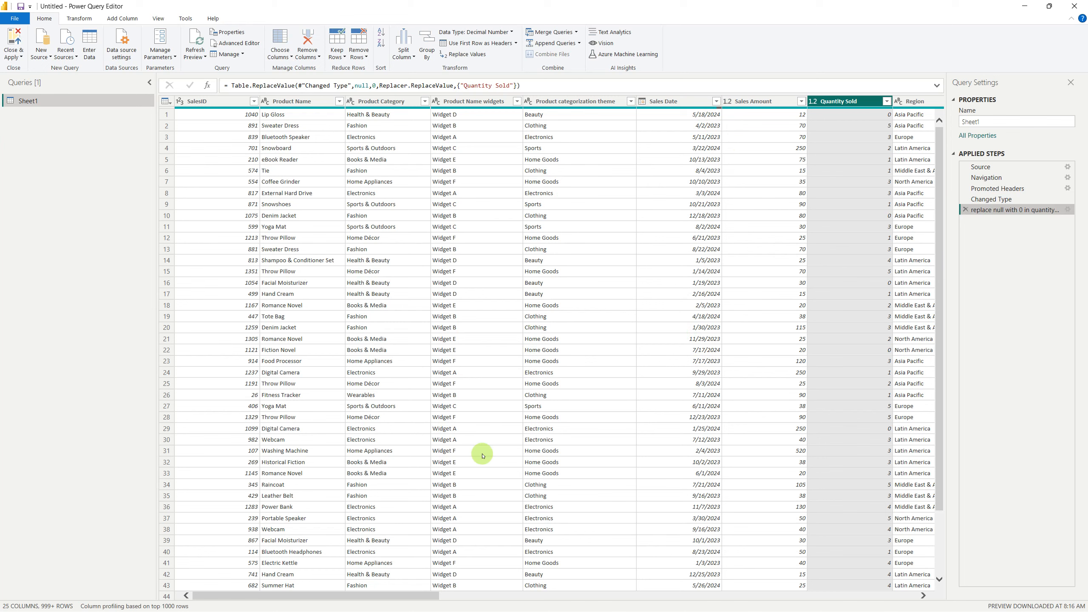
# Change the Quantity Sold column's data type to Whole Number
pyautogui.hscroll(3, 435, 591)
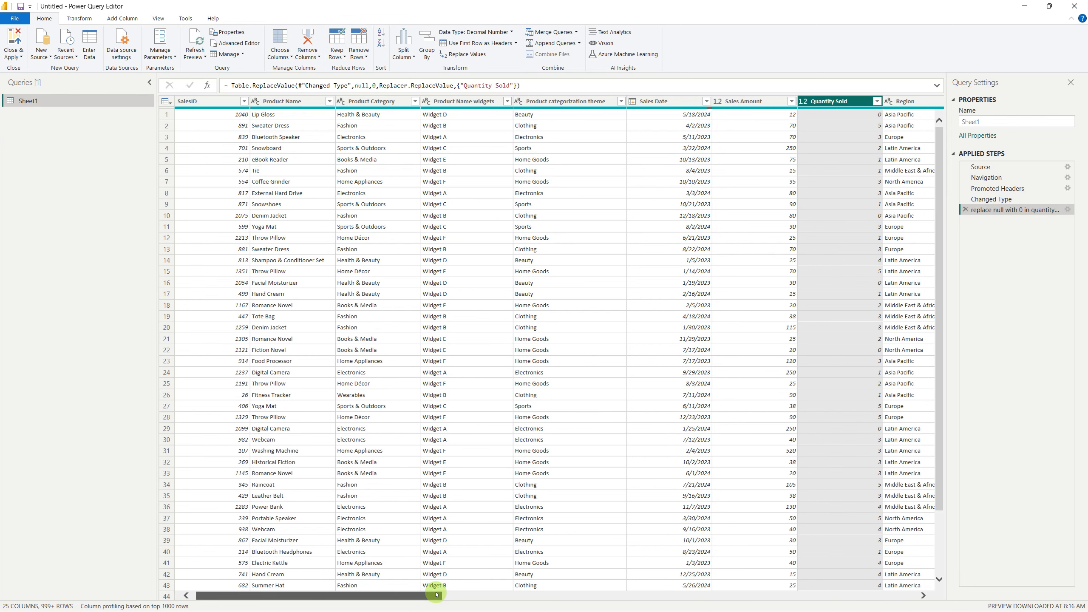
pyautogui.hscroll(3, 551, 600)
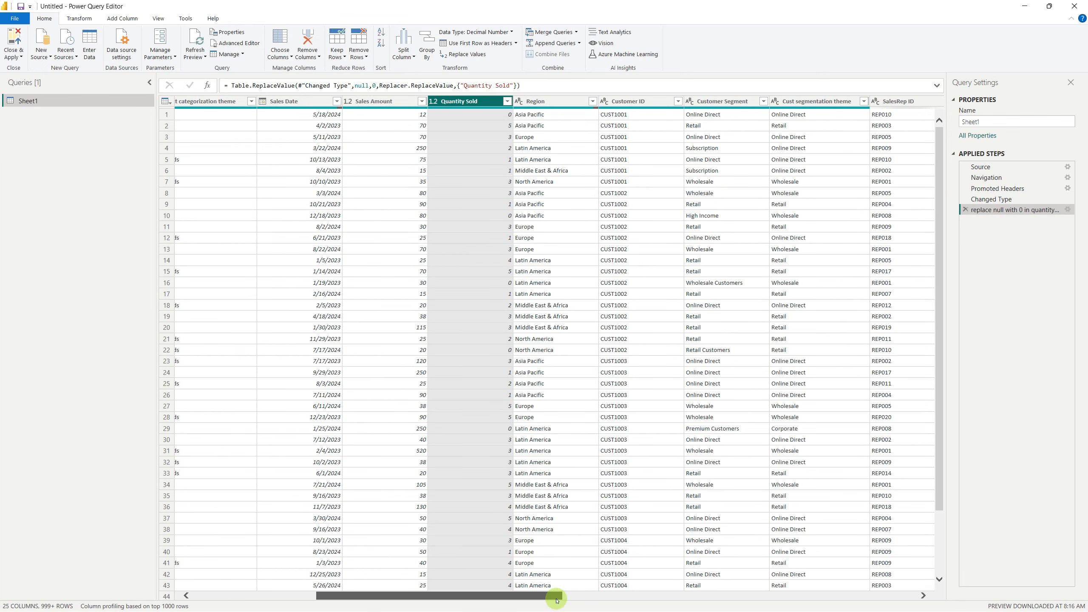
pyautogui.moveTo(555, 598); pyautogui.dragTo(343, 610)
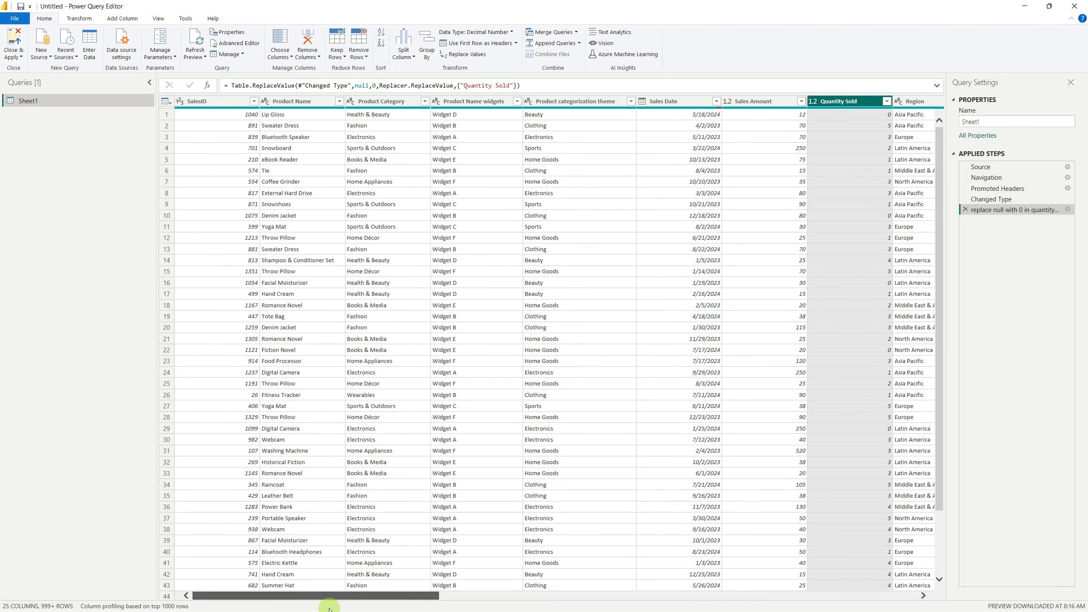
pyautogui.hscroll(5, 482, 607)
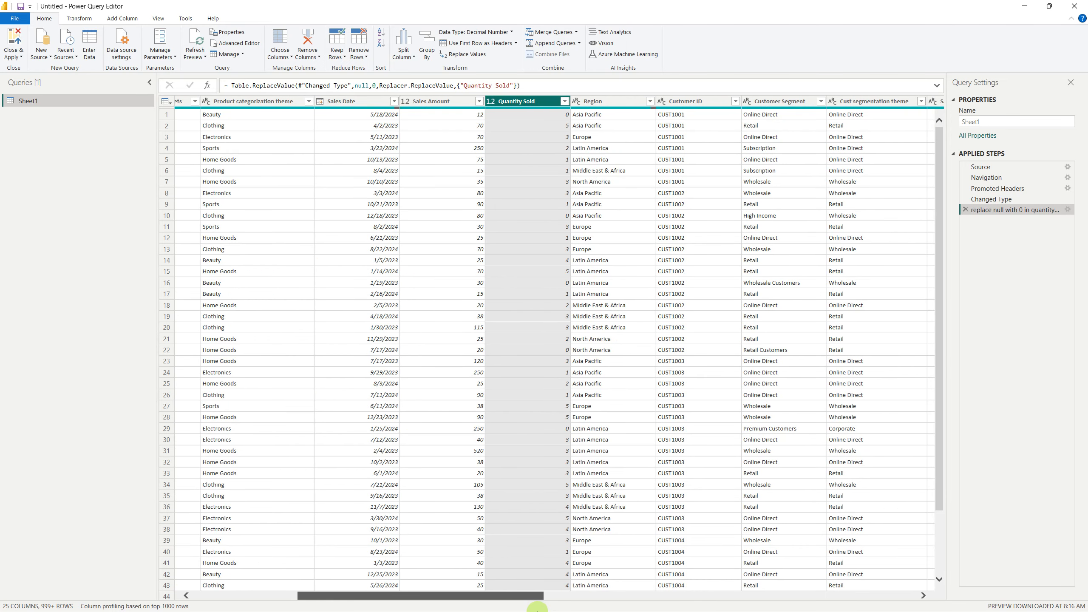
pyautogui.hscroll(1, 556, 609)
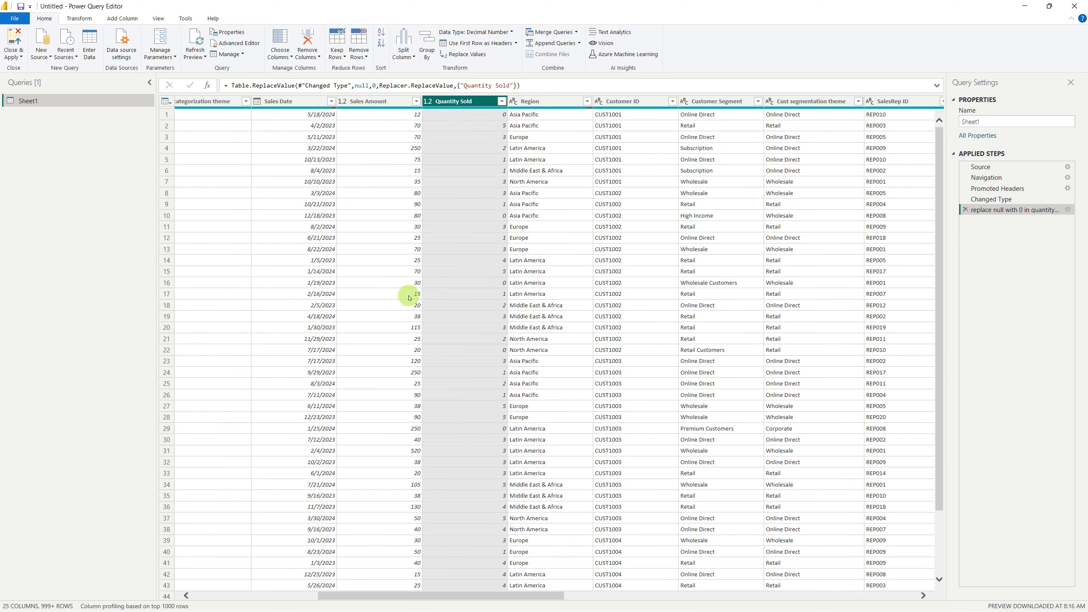
pyautogui.click(428, 101)
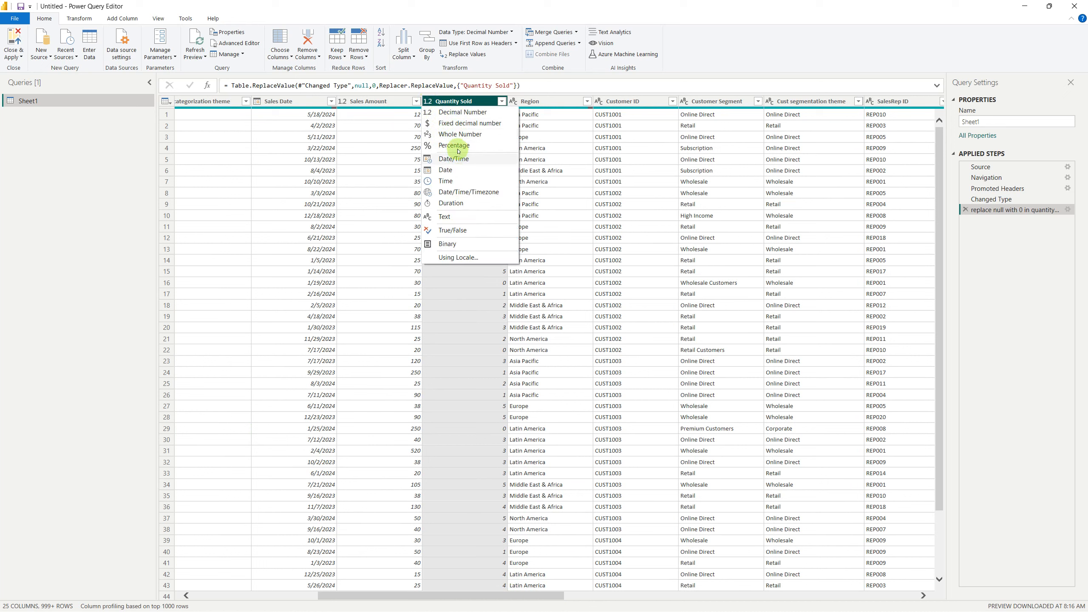
pyautogui.click(449, 136)
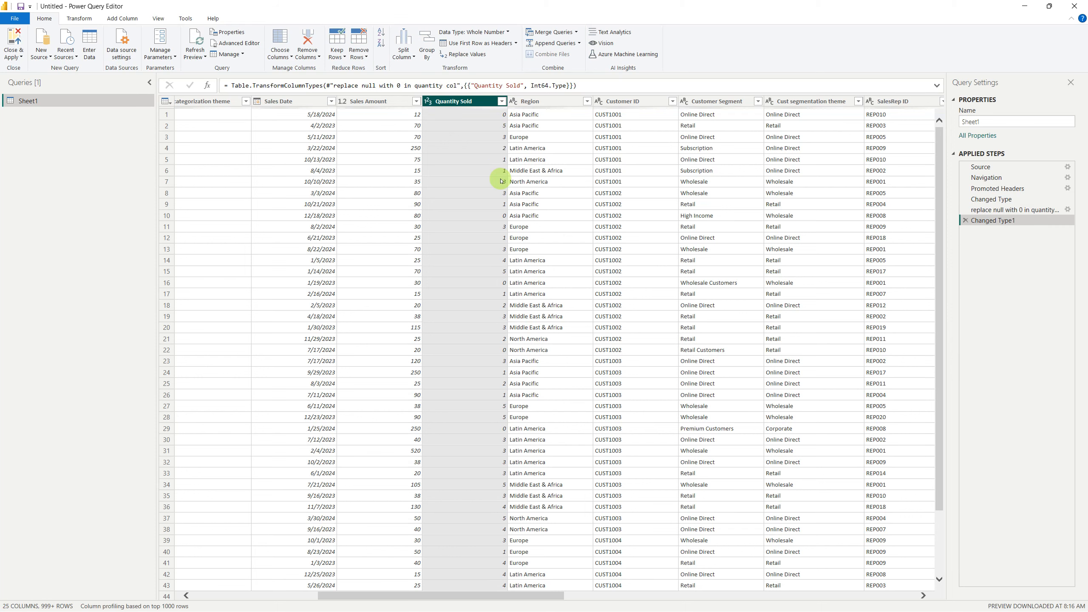
# Rename the Sheet1 query as "sales dataset"
pyautogui.hscroll(5, 500, 181)
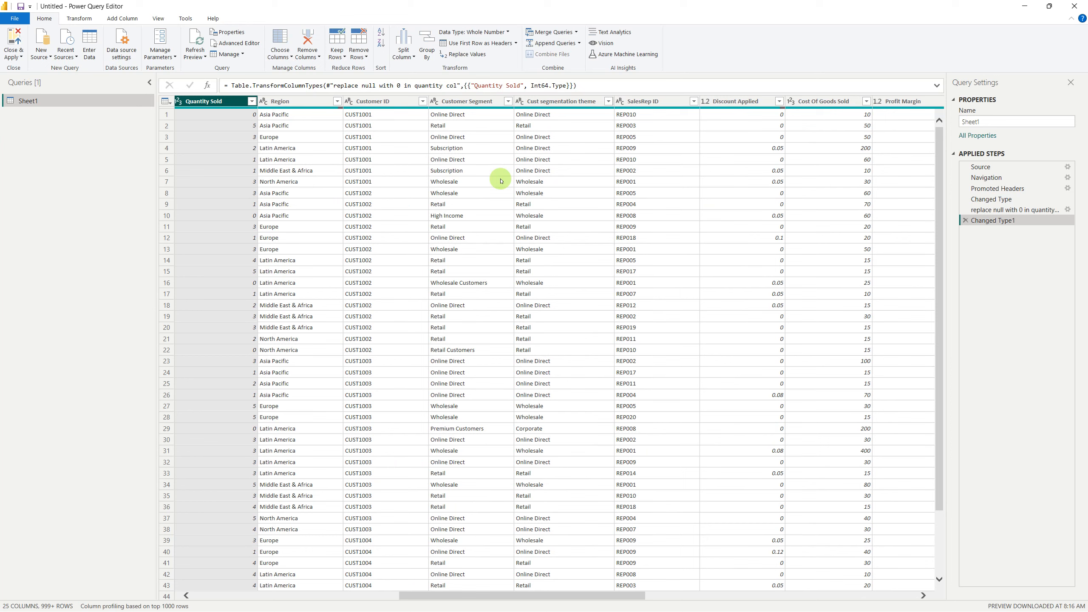
pyautogui.hscroll(3, 500, 181)
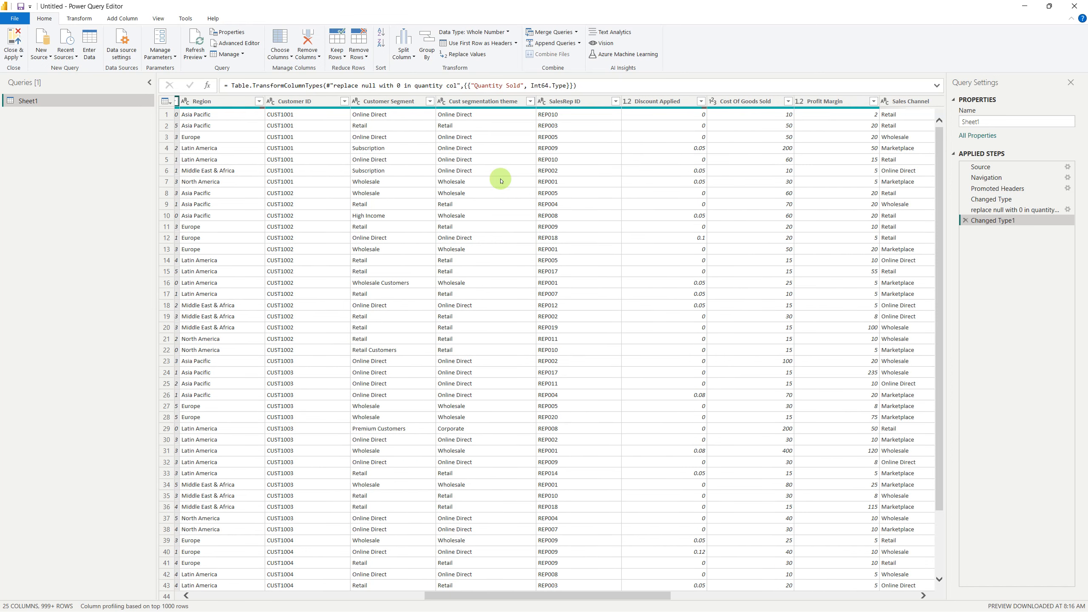
pyautogui.hscroll(3, 501, 181)
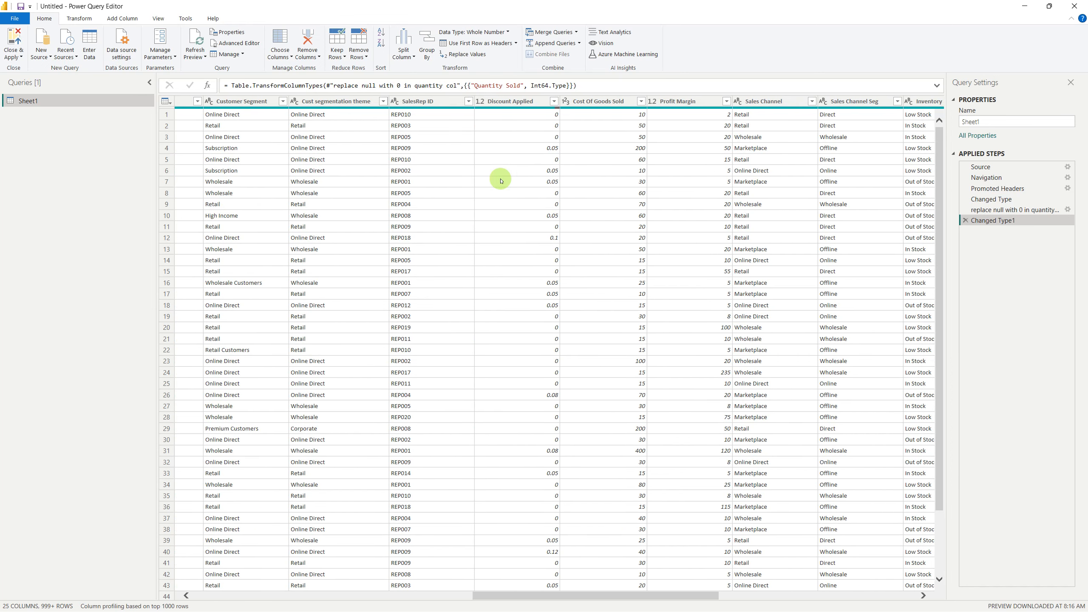
pyautogui.hscroll(-5, 501, 181)
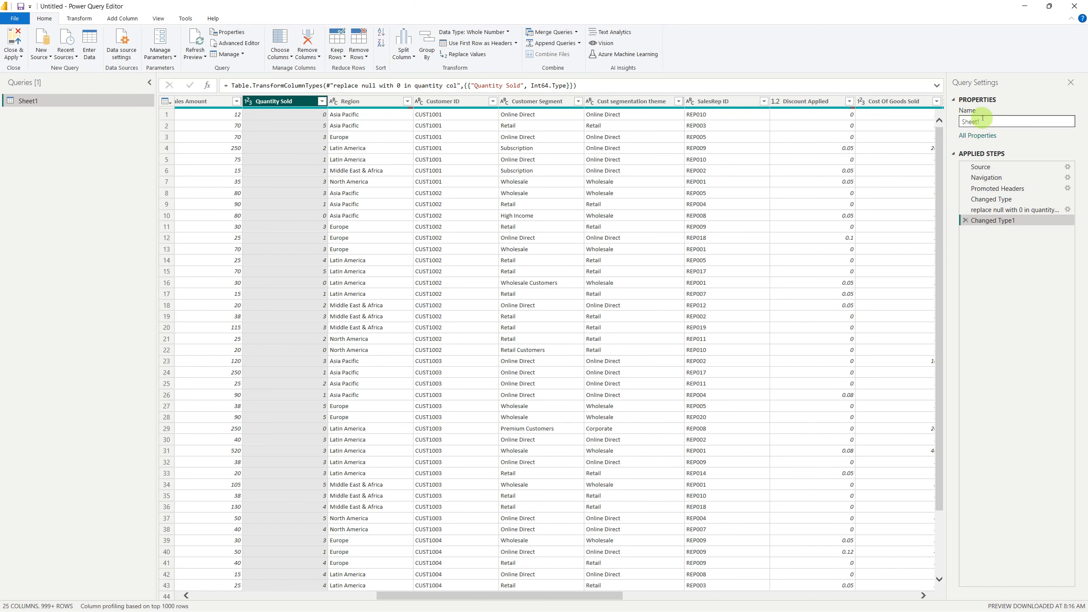
pyautogui.moveTo(984, 122); pyautogui.dragTo(939, 121)
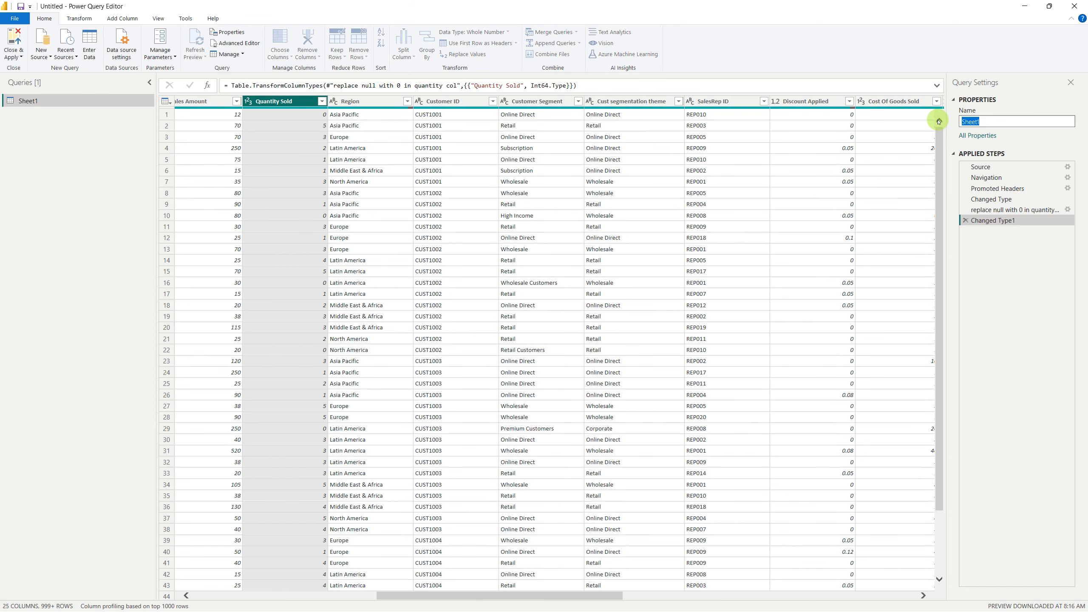
pyautogui.write('sales datas')
pyautogui.press('Return')
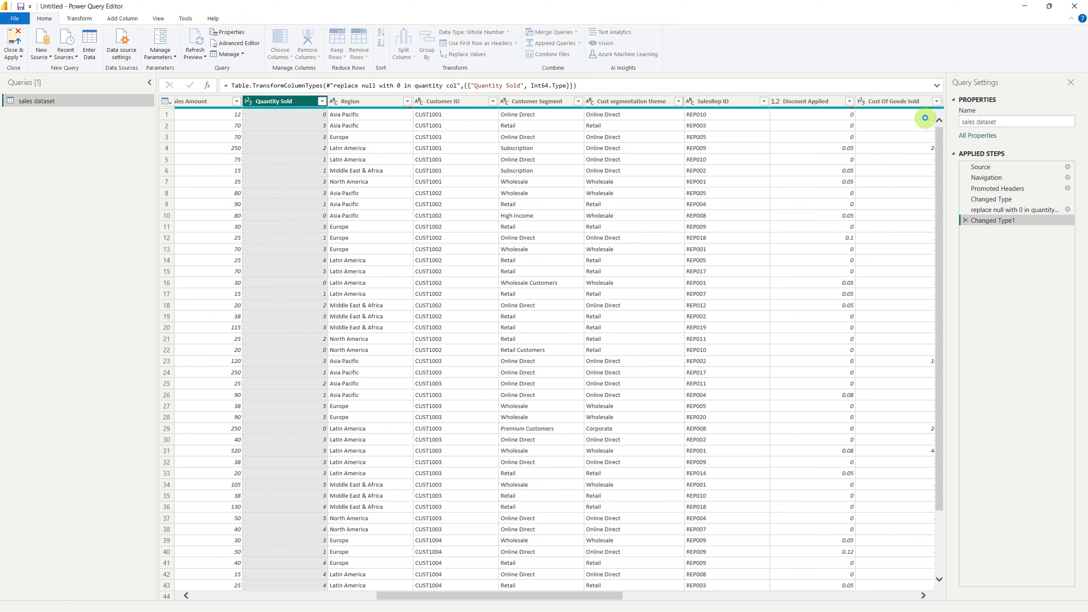
# Close Power Query Editor with the changes applied and display the sales dataset table in Table view
pyautogui.click(22, 59)
pyautogui.click(30, 68)
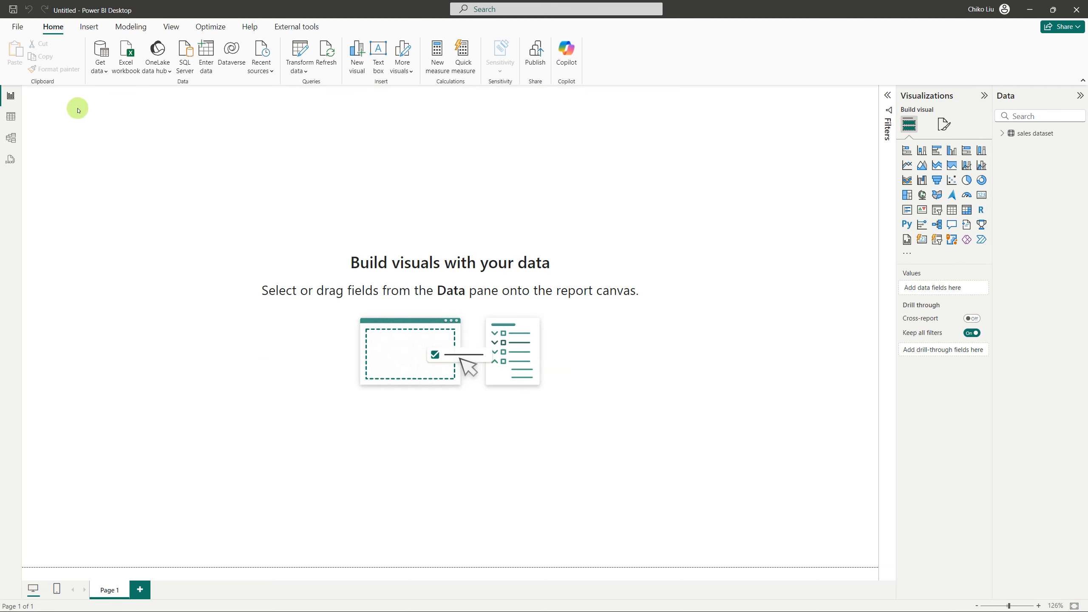
pyautogui.click(11, 116)
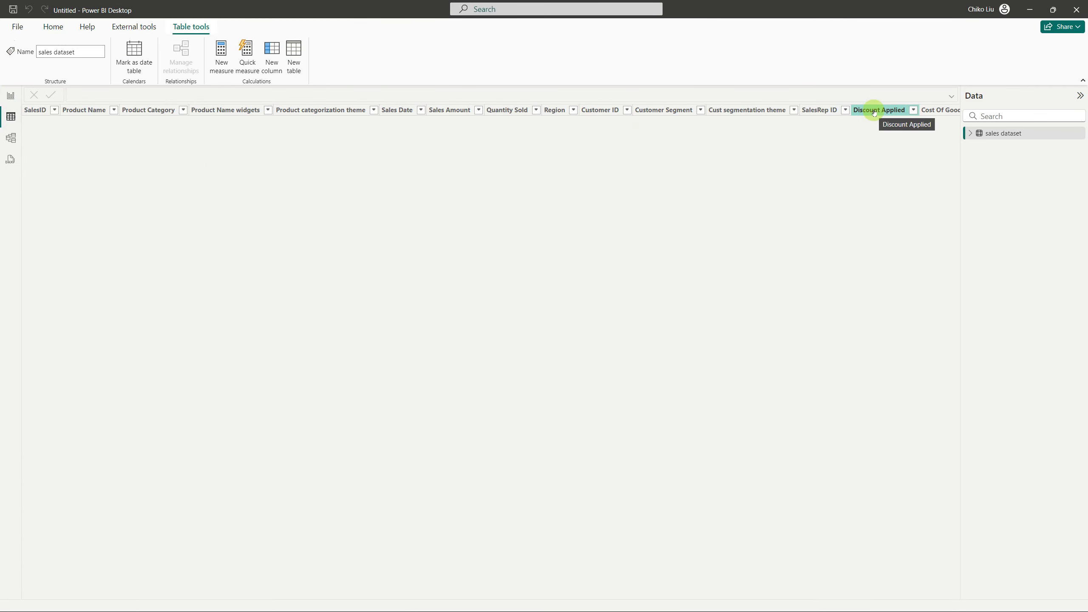
pyautogui.click(995, 133)
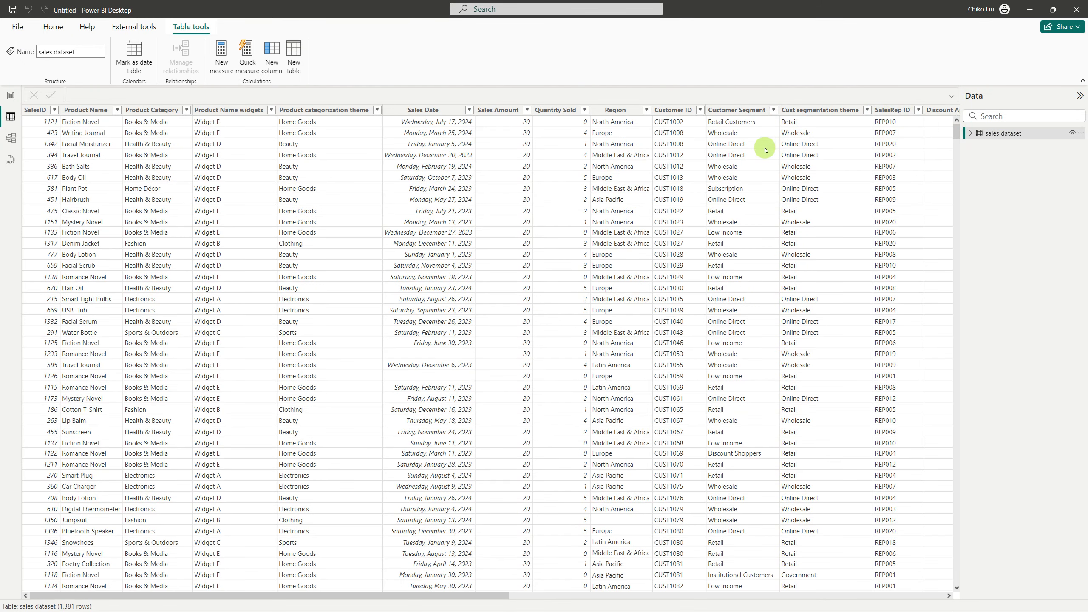
# Format the Discount Applied column as a percentage
pyautogui.hscroll(3, 767, 146)
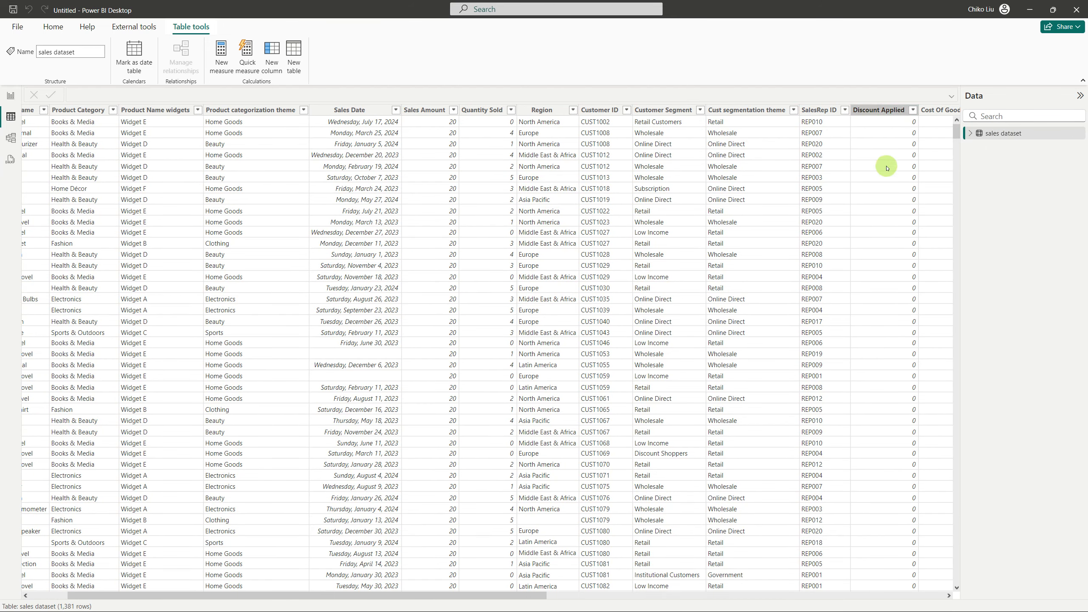
pyautogui.click(874, 112)
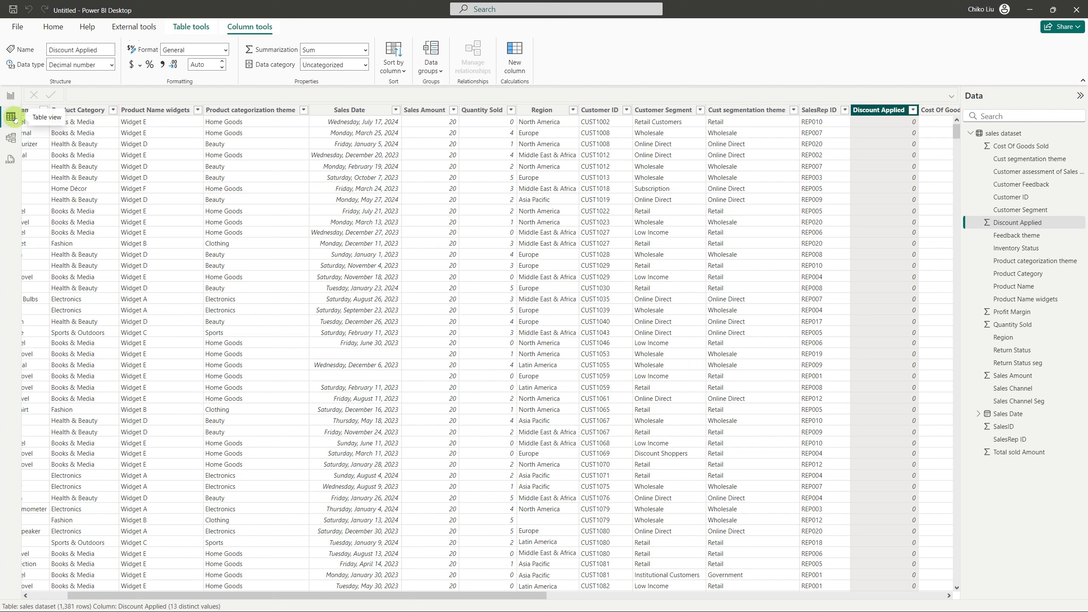
pyautogui.click(149, 65)
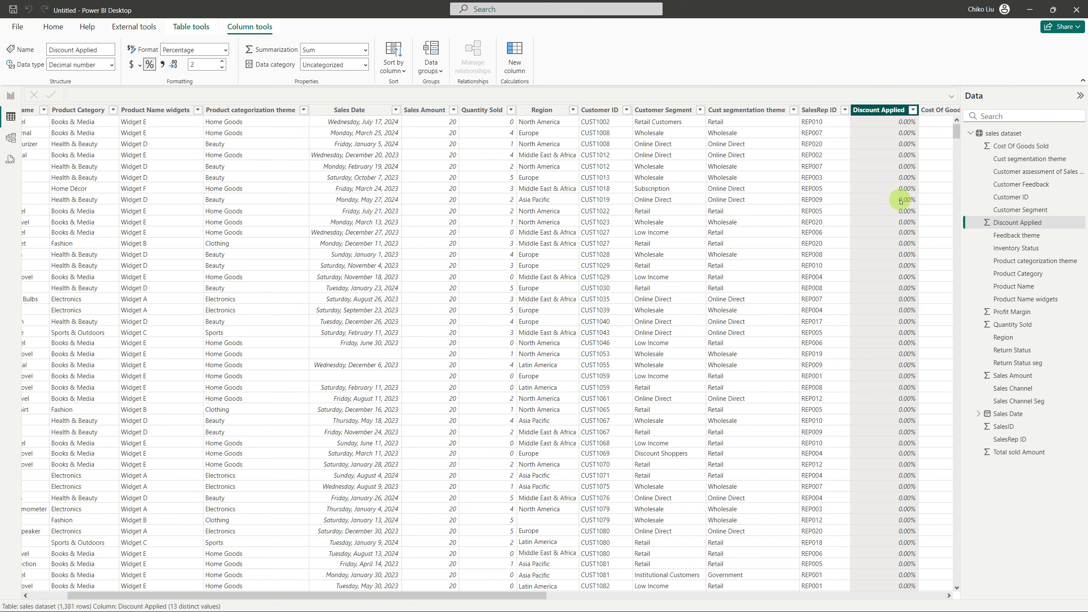
# Check the distinct values of the Discount Applied column and set its percentage format to 1 decimal place
pyautogui.scroll(-10, 904, 276)
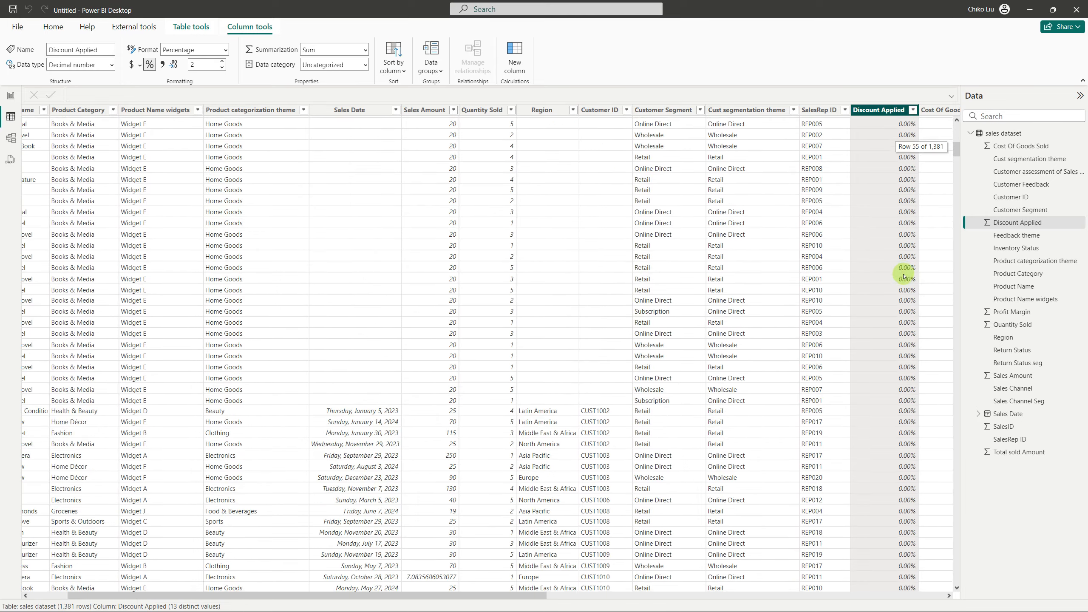
pyautogui.scroll(-20, 904, 276)
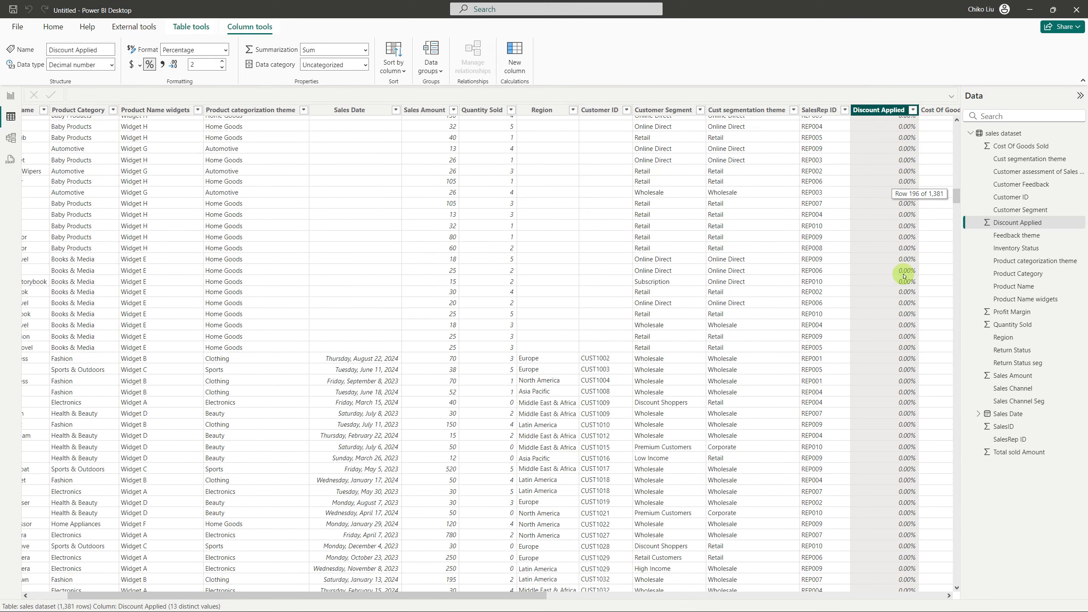
pyautogui.scroll(-14, 904, 276)
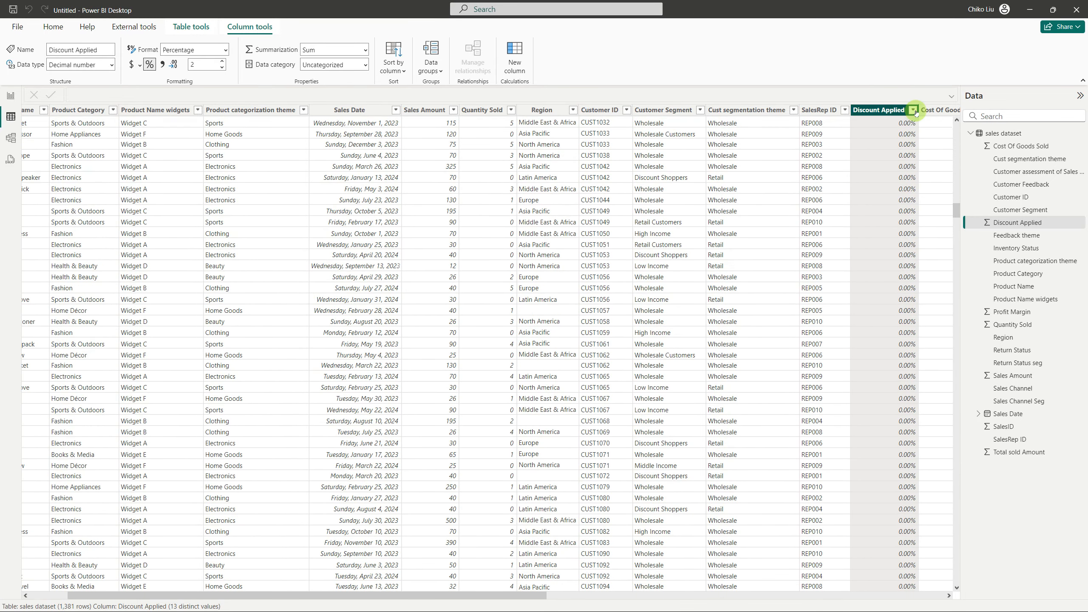
pyautogui.click(913, 110)
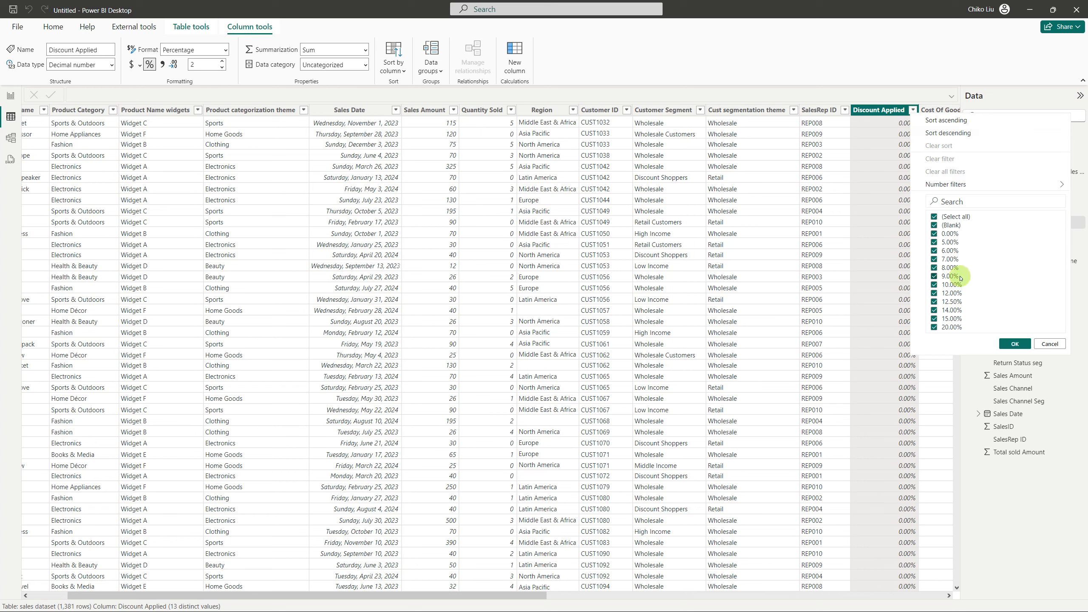
pyautogui.click(222, 68)
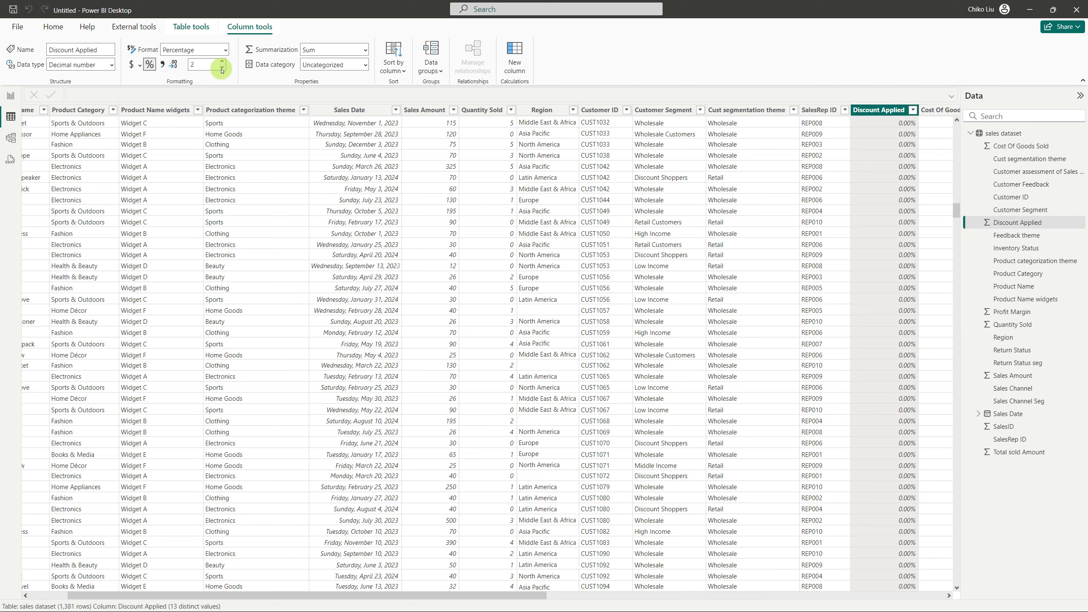
pyautogui.click(222, 69)
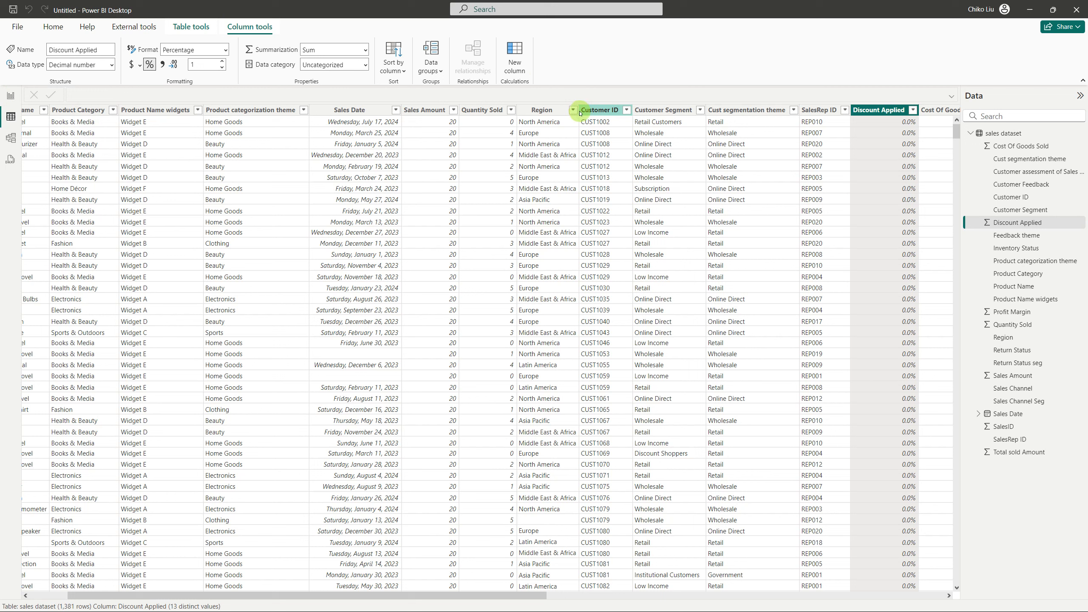
# Widen the Region column so its longest names fit, and select that column
pyautogui.moveTo(578, 111); pyautogui.dragTo(621, 112)
pyautogui.click(553, 137)
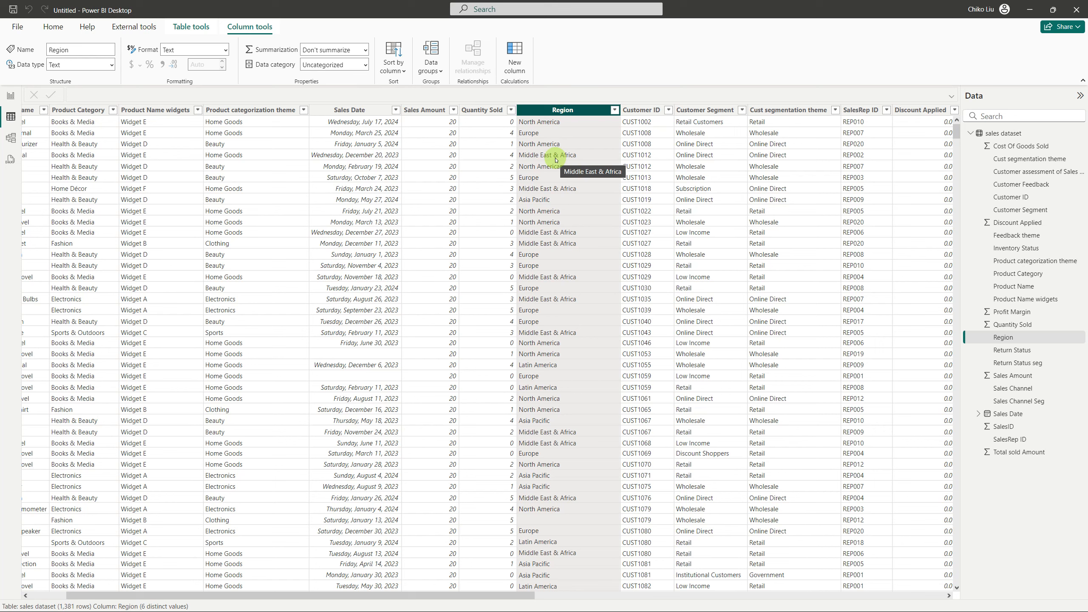
pyautogui.hscroll(3, 556, 160)
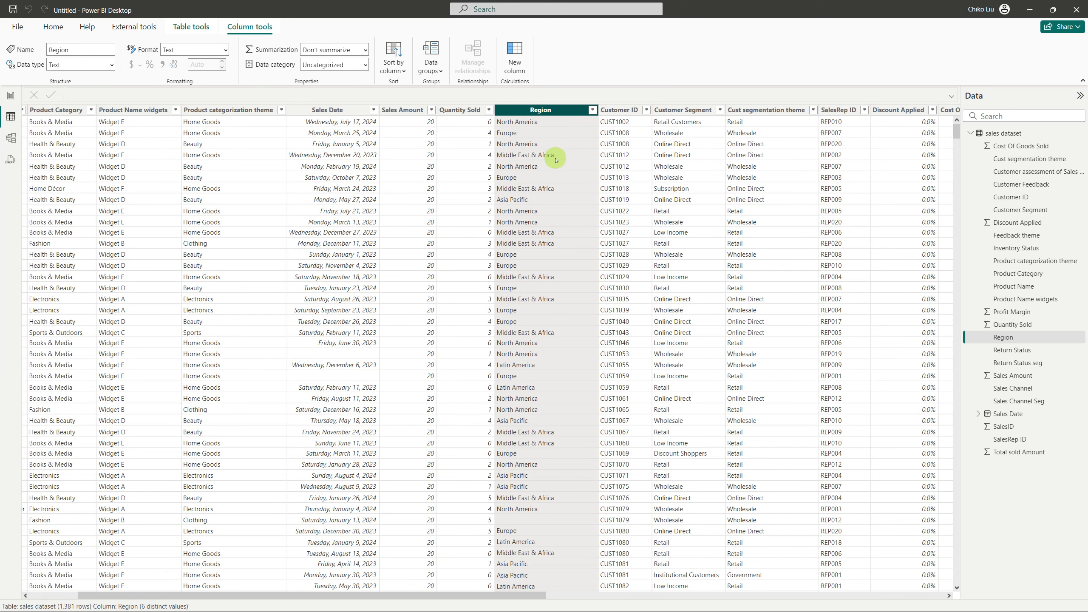
# Examine the sales dataset rows, comparing the Product Name entries with their product categories and widget names
pyautogui.hscroll(-4, 556, 159)
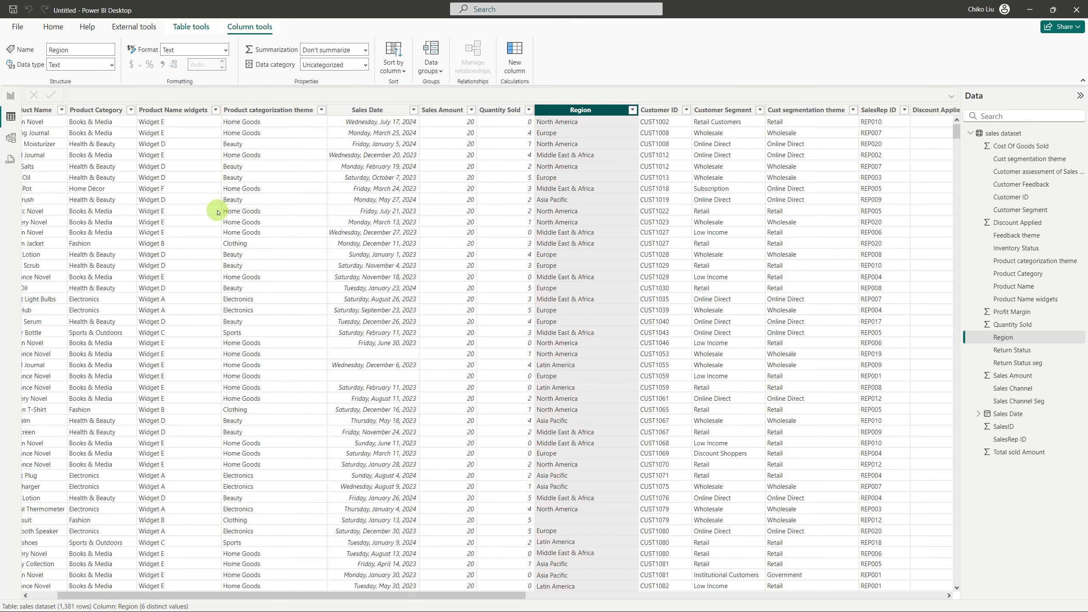
pyautogui.hscroll(-2, 219, 214)
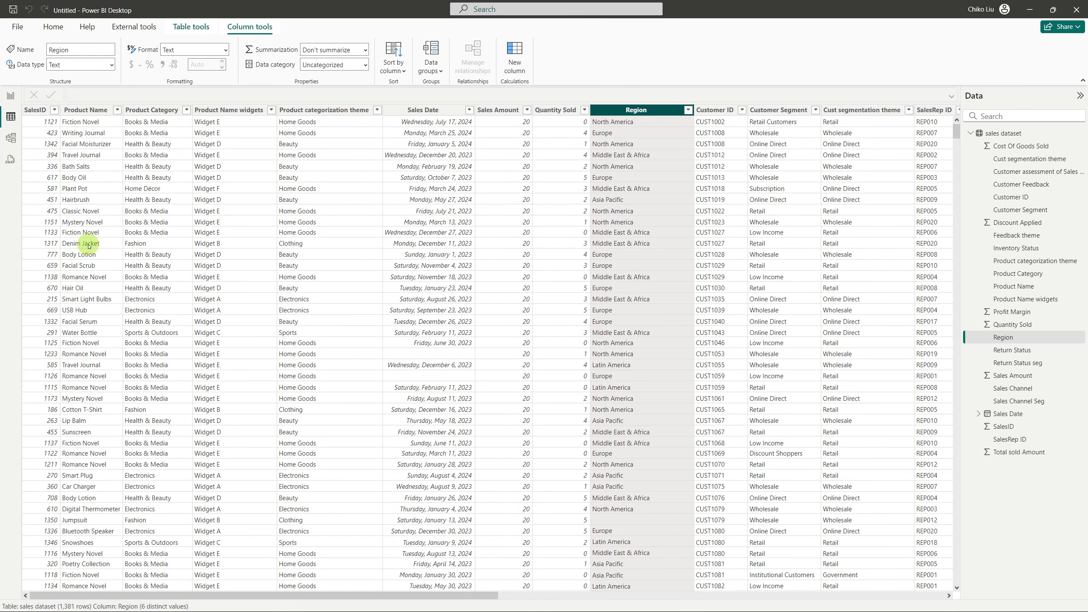
pyautogui.scroll(-15, 96, 289)
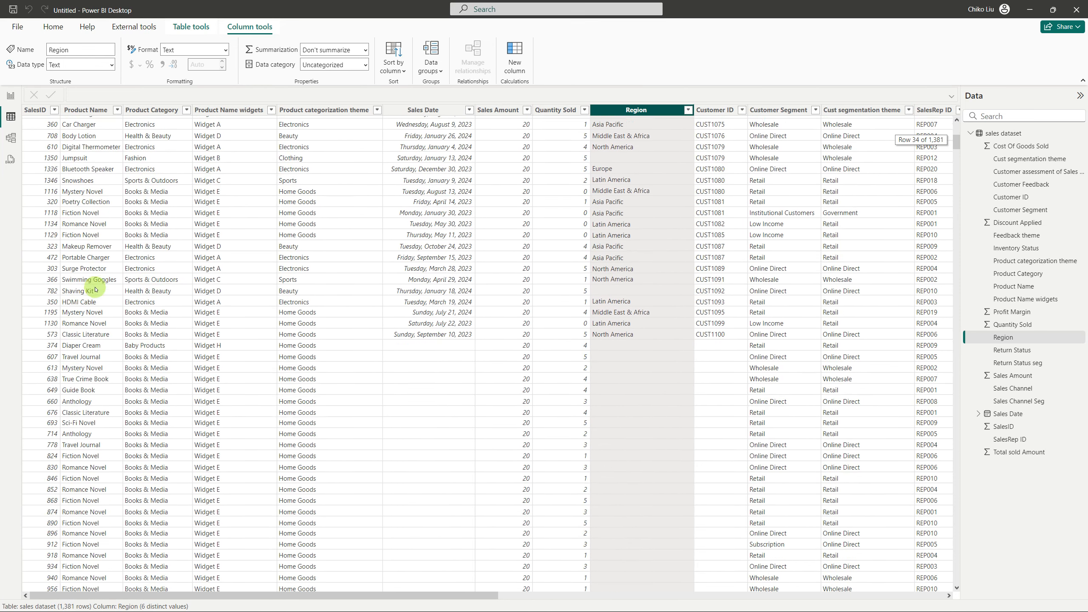
pyautogui.scroll(-20, 95, 281)
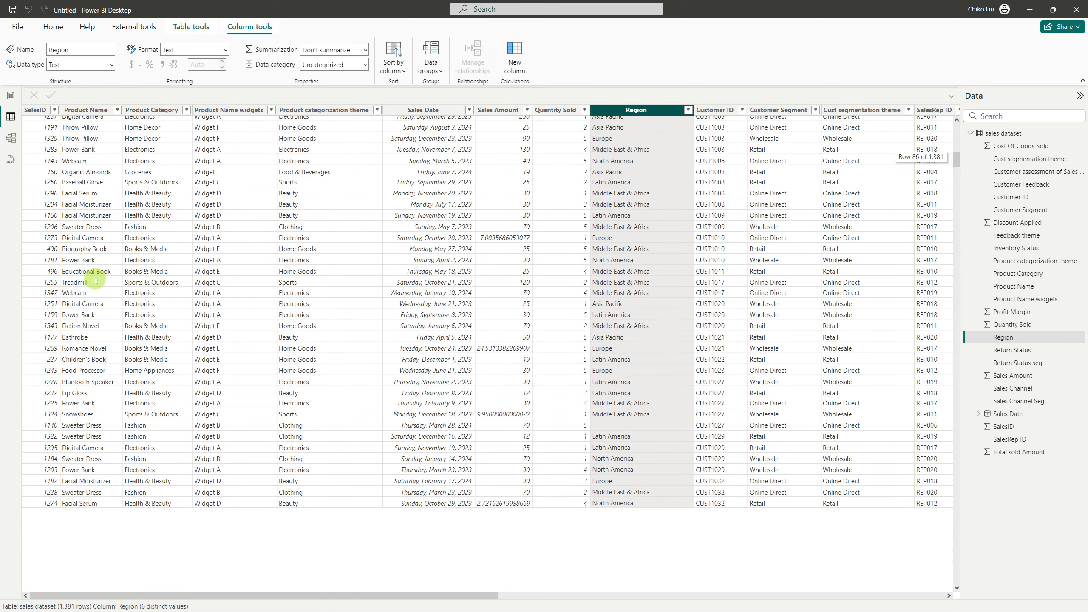
pyautogui.scroll(-12, 96, 281)
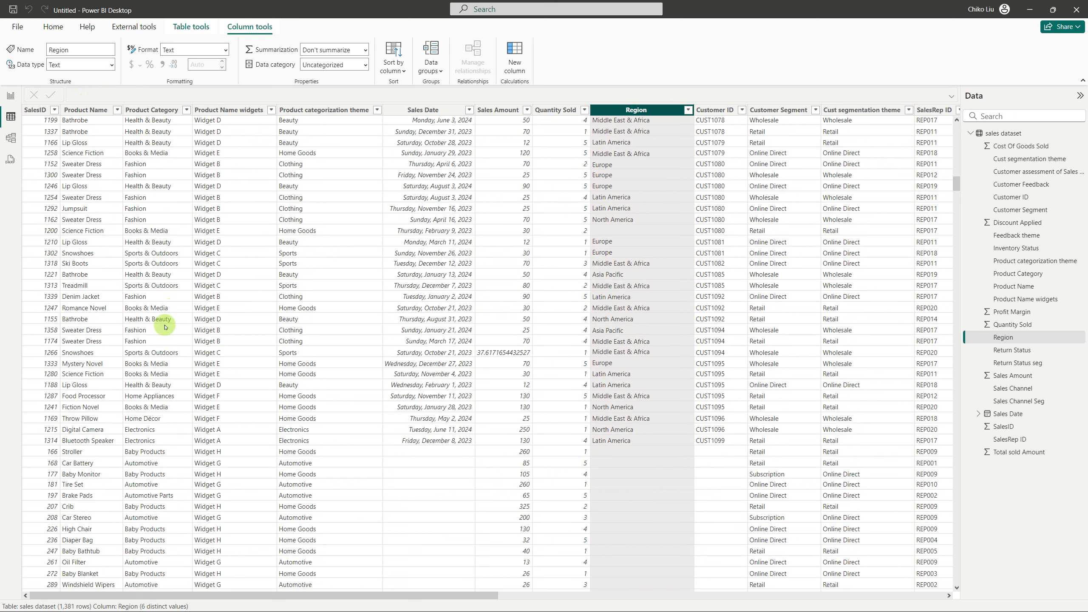
pyautogui.click(103, 334)
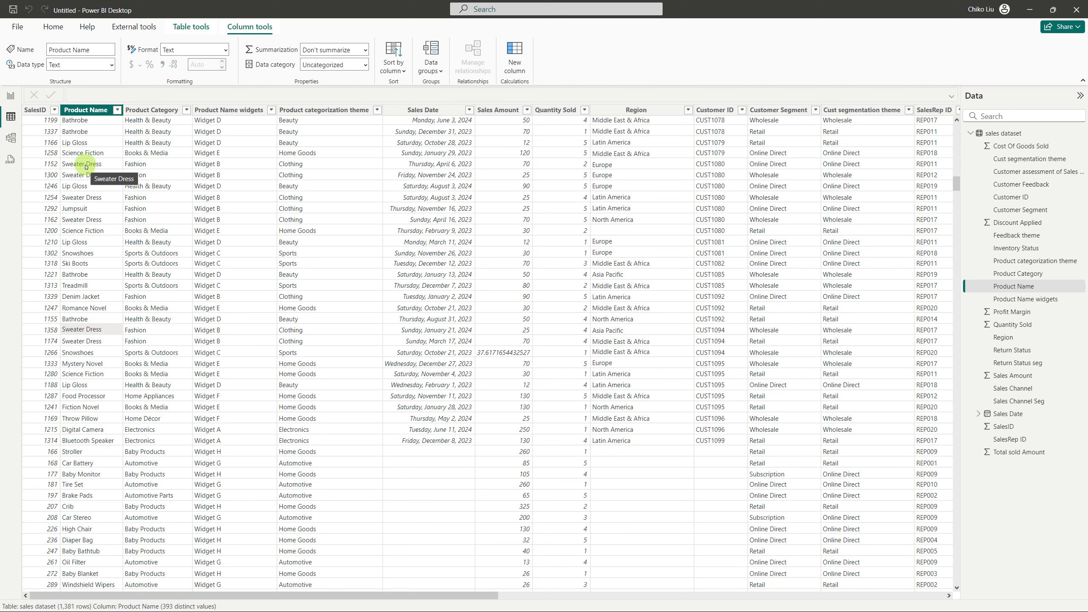
pyautogui.click(114, 319)
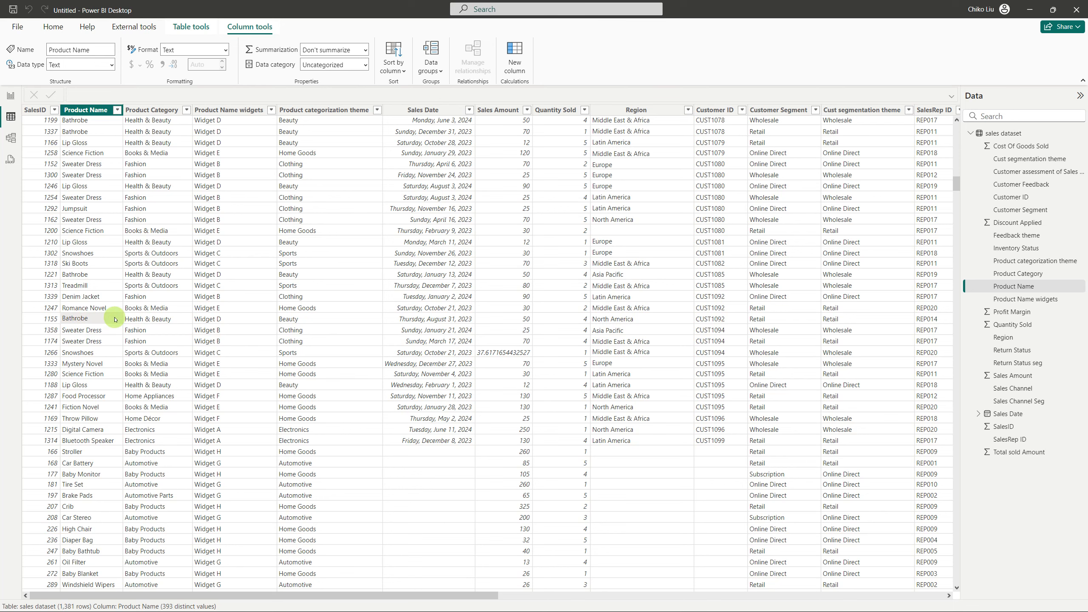
pyautogui.scroll(-6, 115, 319)
pyautogui.scroll(-20, 115, 319)
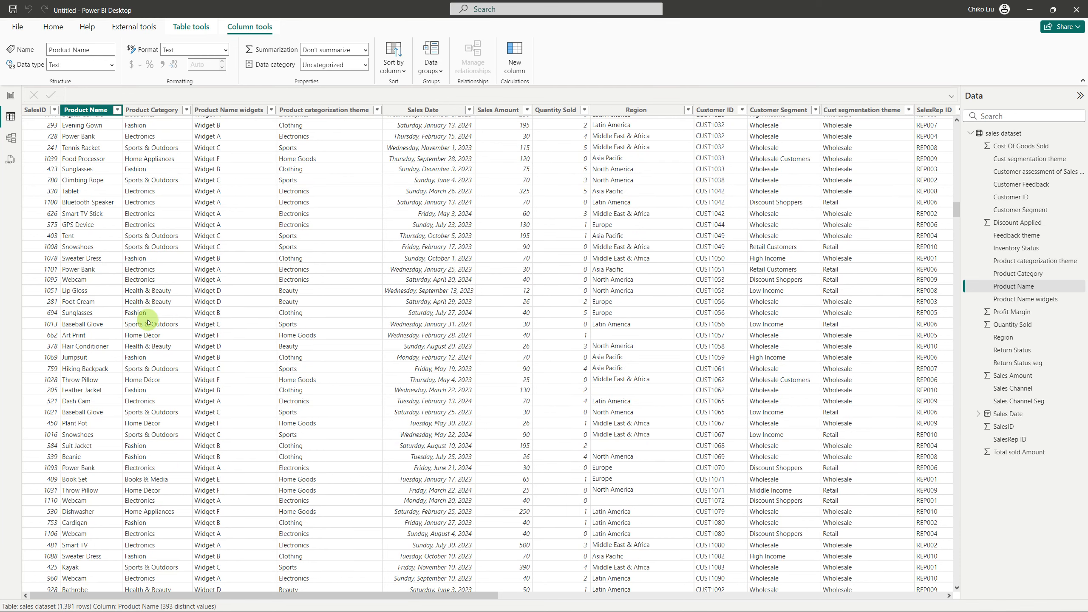
pyautogui.scroll(10, 145, 317)
pyautogui.scroll(20, 201, 129)
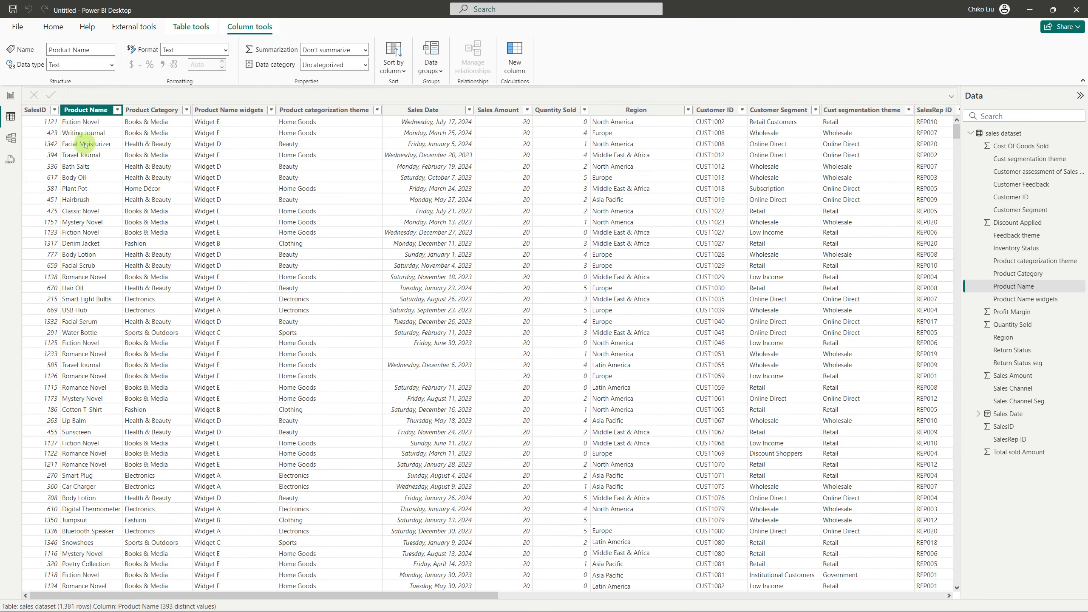
# Switch to Report view and check the fields available in the sales dataset table
pyautogui.click(10, 98)
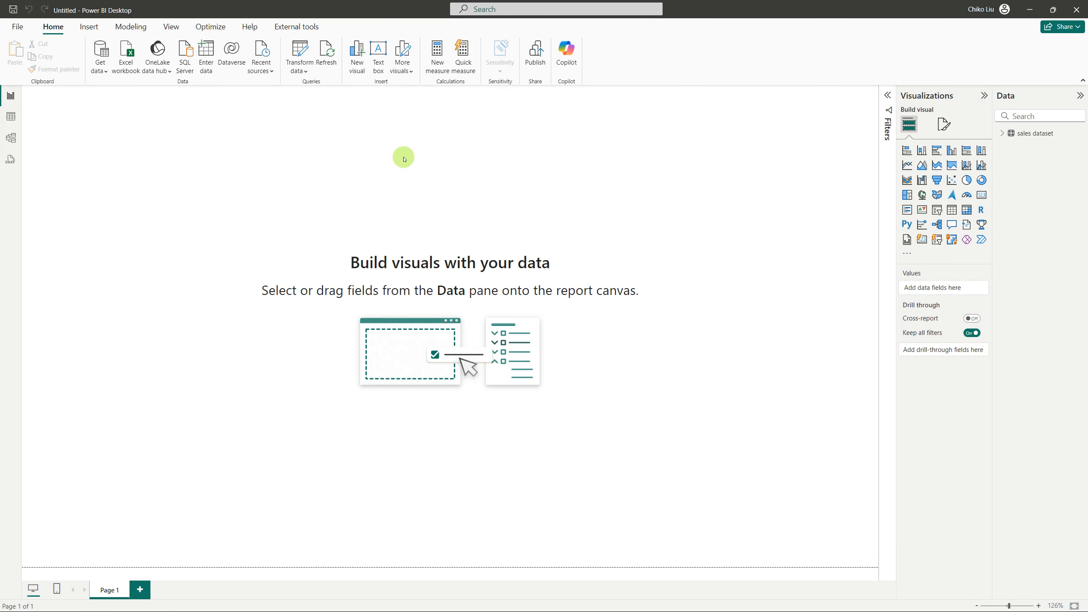
pyautogui.click(1002, 135)
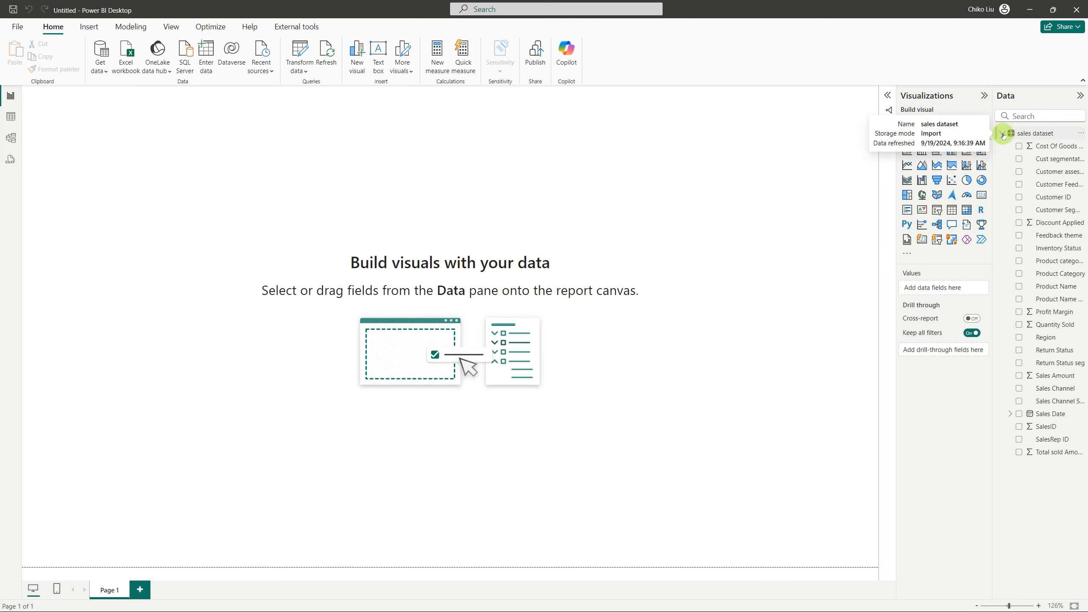
pyautogui.click(1002, 136)
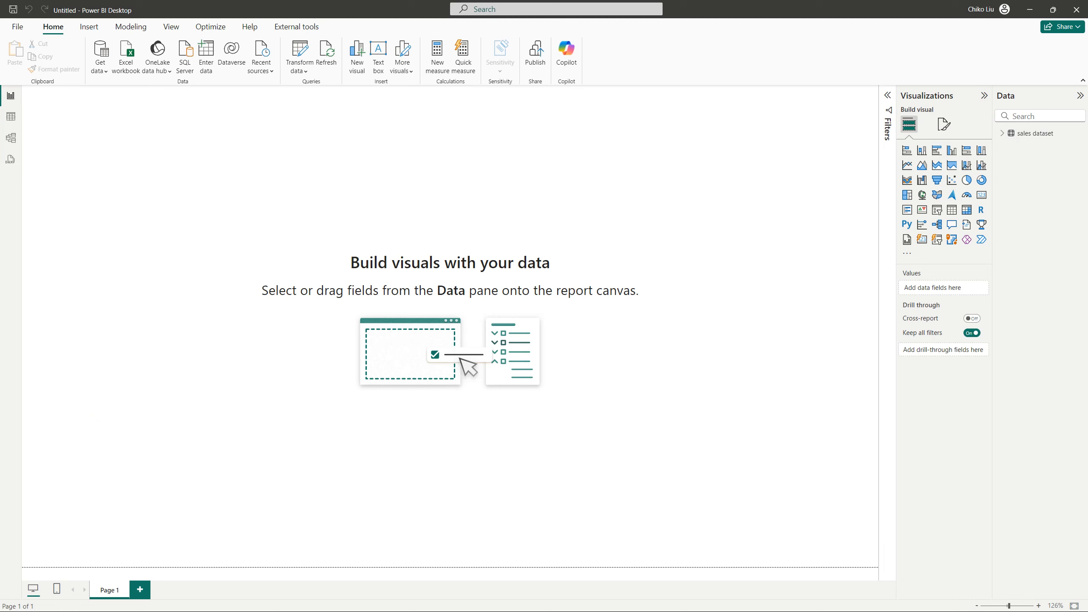
# Switch to the browser showing FINAL IDEAS CAPSTONE PROJECT.pdf and review Sections 9 to 12 and the submission guideline
pyautogui.moveTo(550, 171); pyautogui.dragTo(938, 80)
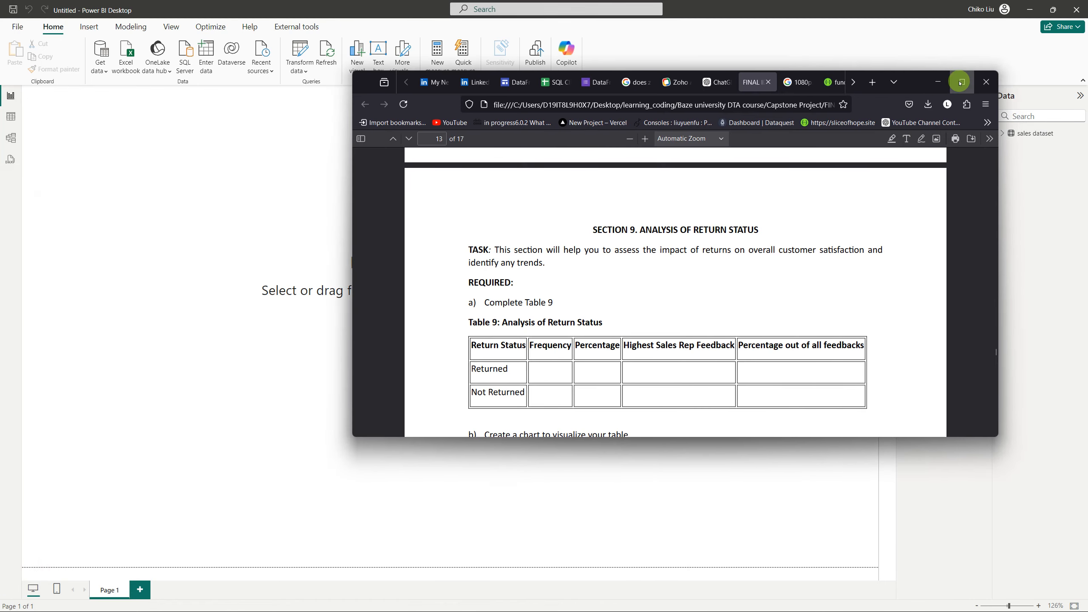
pyautogui.click(961, 83)
pyautogui.scroll(5, 694, 229)
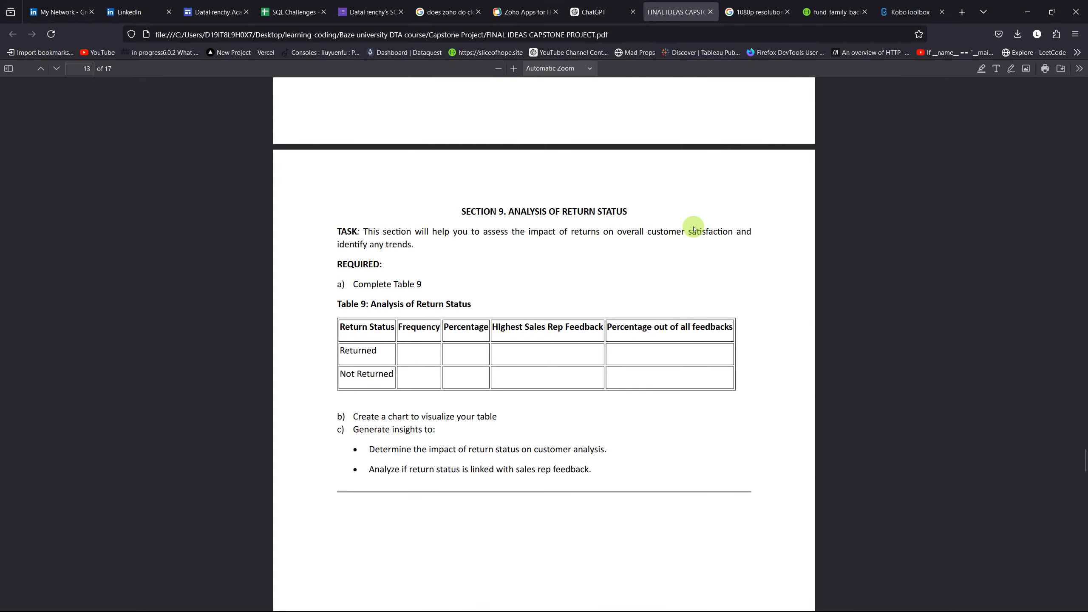
pyautogui.scroll(-20, 694, 228)
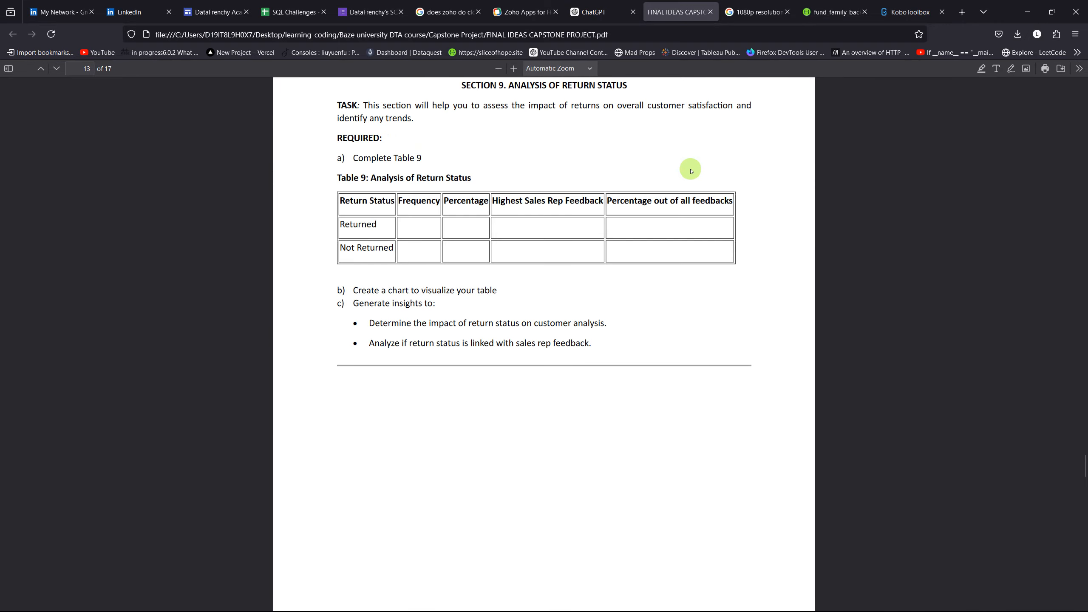
pyautogui.scroll(-12, 691, 170)
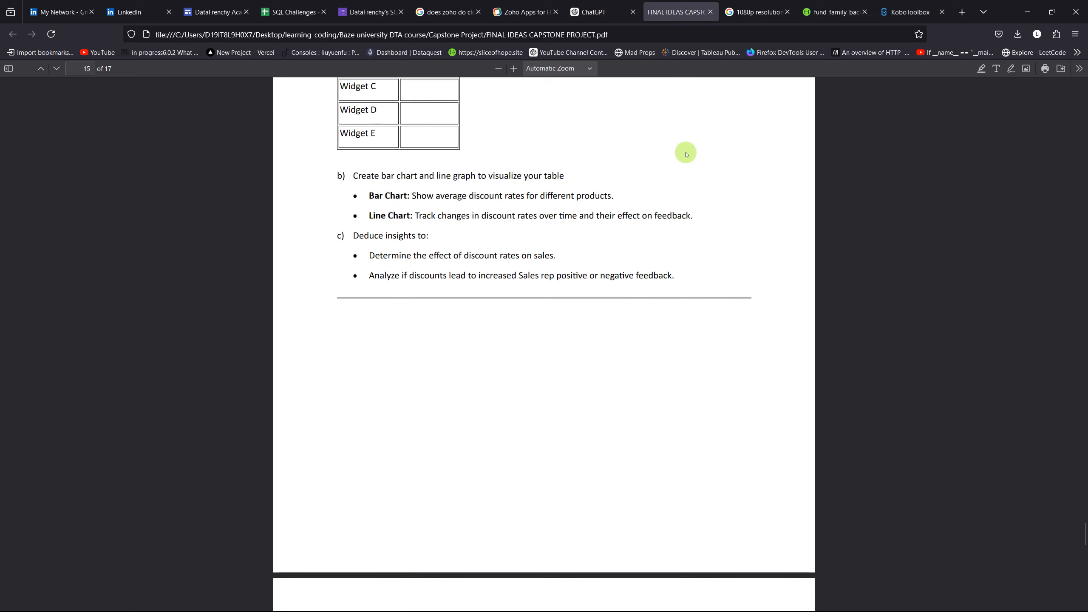
pyautogui.scroll(-1, 598, 254)
pyautogui.scroll(-15, 595, 243)
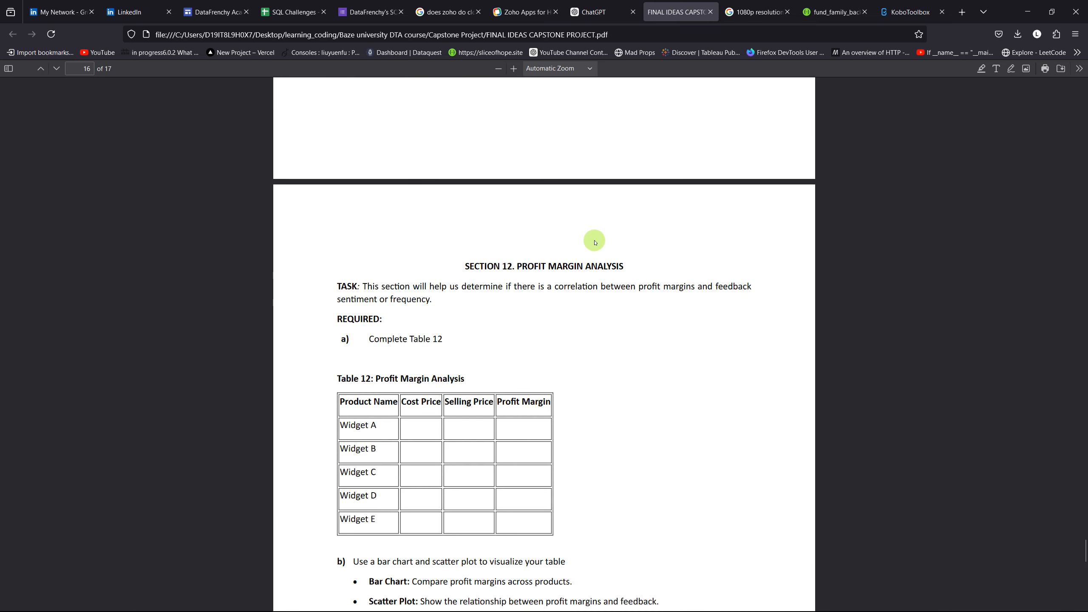
pyautogui.scroll(-4, 595, 243)
pyautogui.scroll(20, 595, 243)
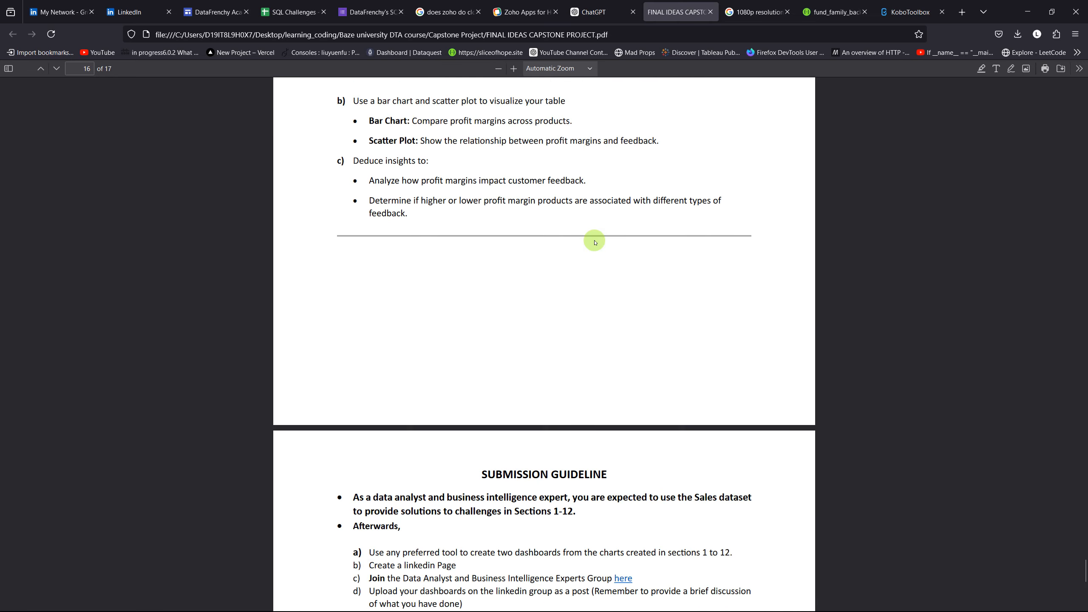
pyautogui.scroll(5, 595, 243)
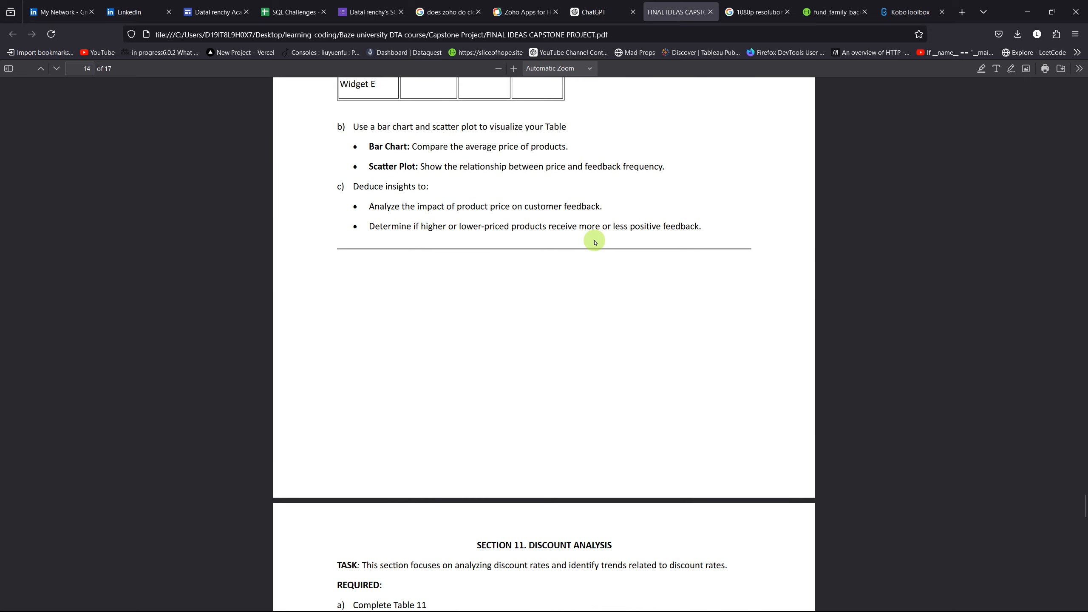
pyautogui.scroll(-20, 595, 243)
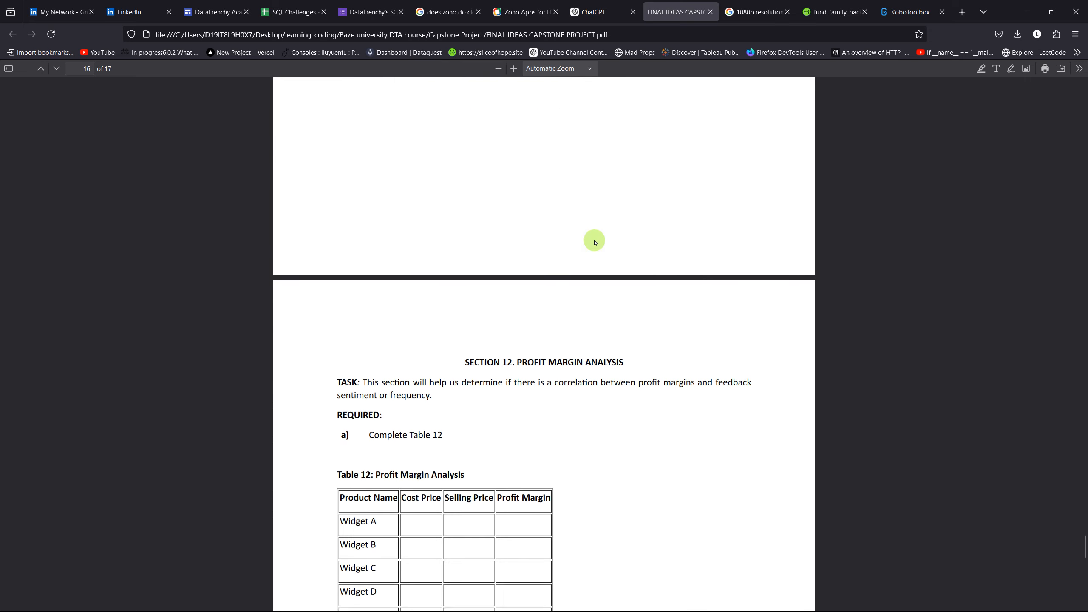
pyautogui.scroll(-5, 595, 242)
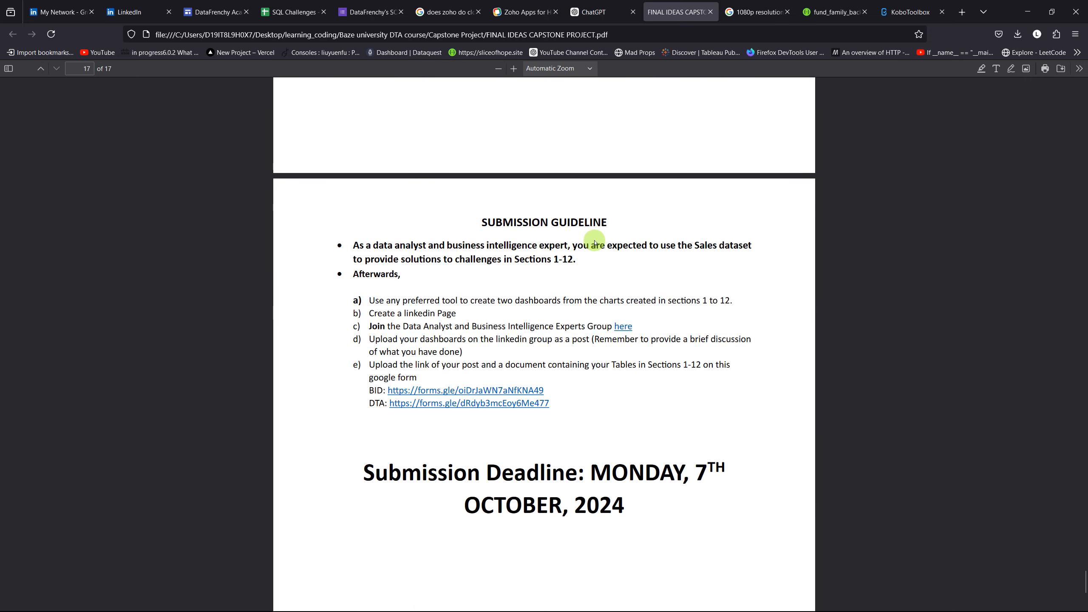
# Review the brief backwards from the submission guideline to Table 7b on sales channel and product name, and return to Power BI Desktop
pyautogui.scroll(18, 595, 242)
pyautogui.scroll(20, 595, 243)
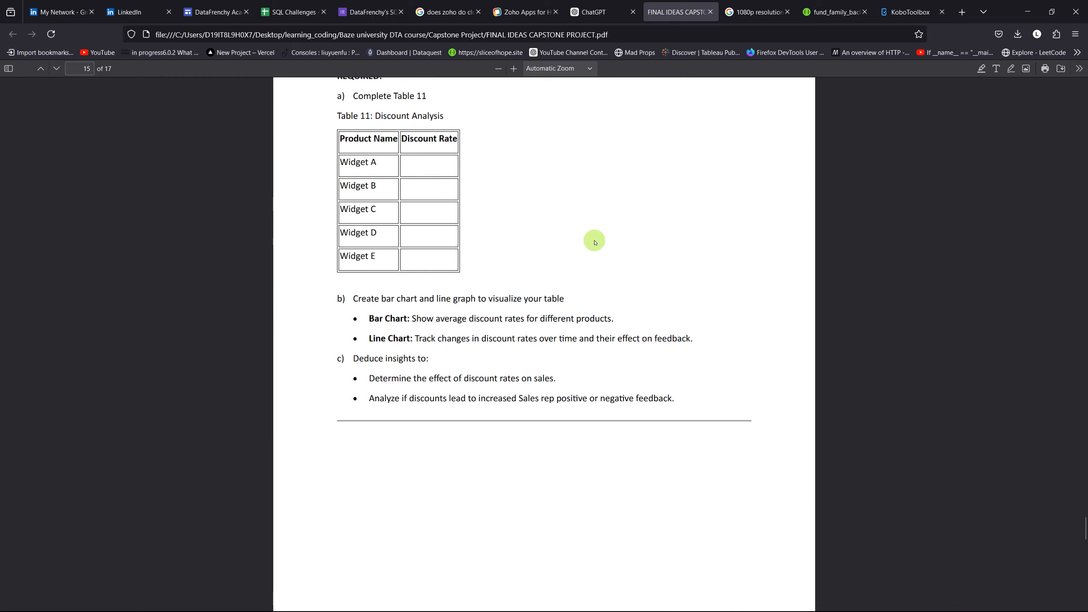
pyautogui.scroll(20, 596, 242)
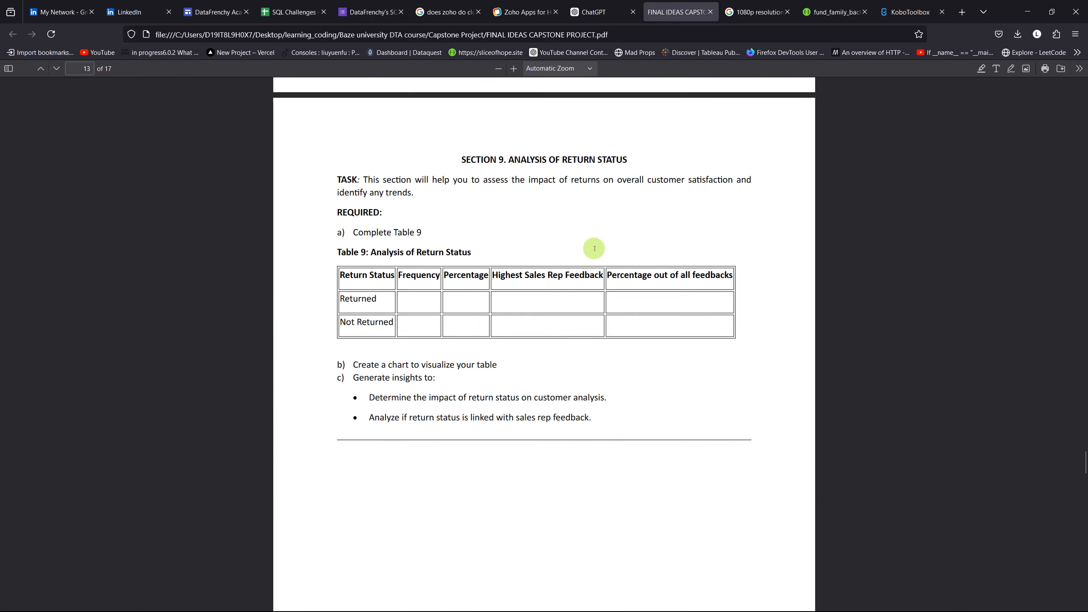
pyautogui.scroll(15, 595, 250)
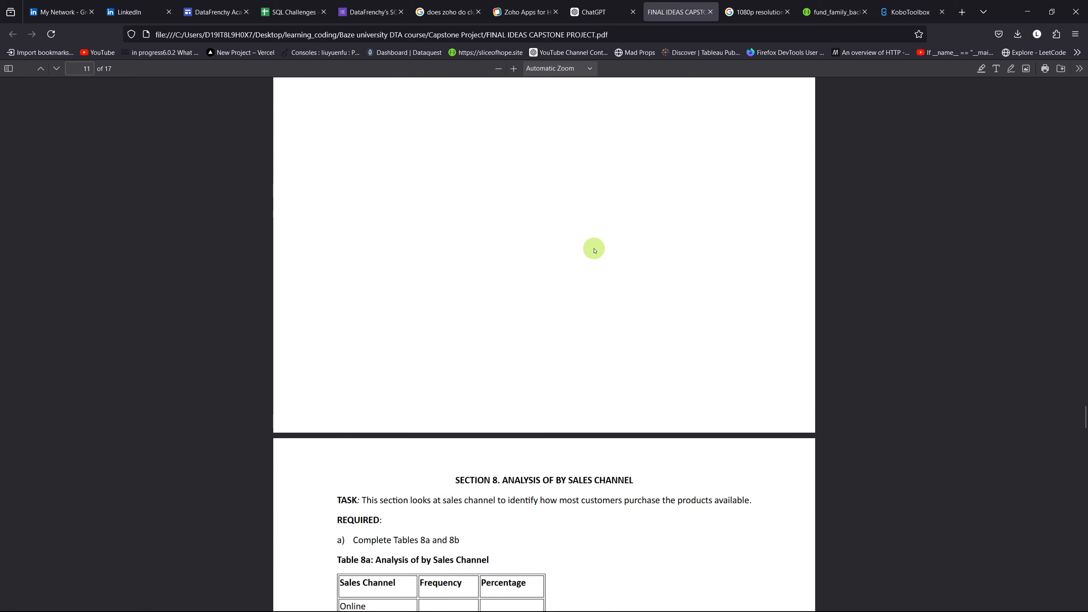
pyautogui.scroll(4, 595, 251)
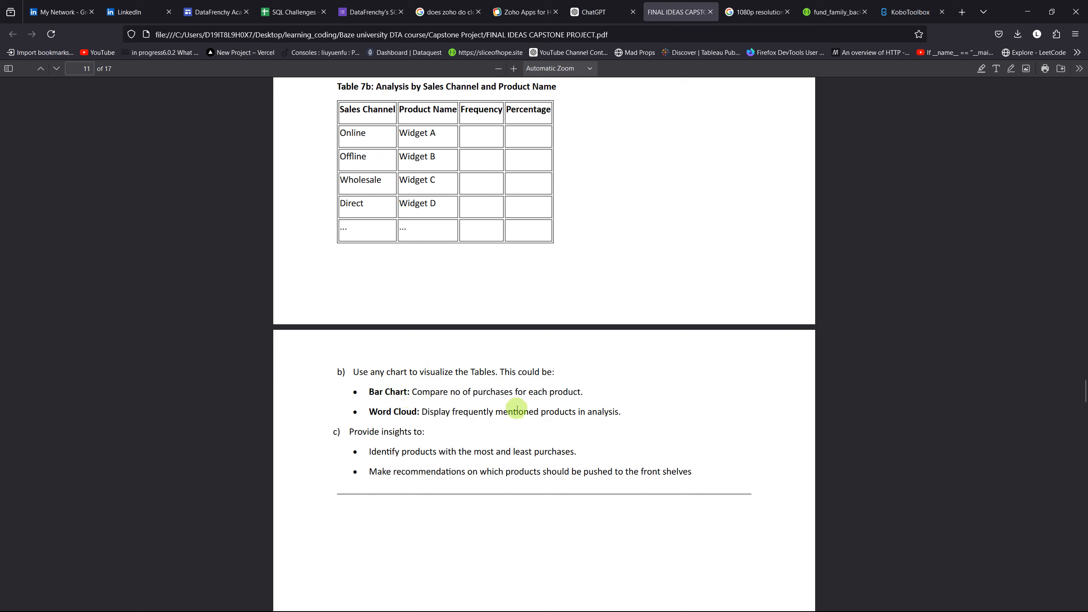
pyautogui.scroll(2, 614, 406)
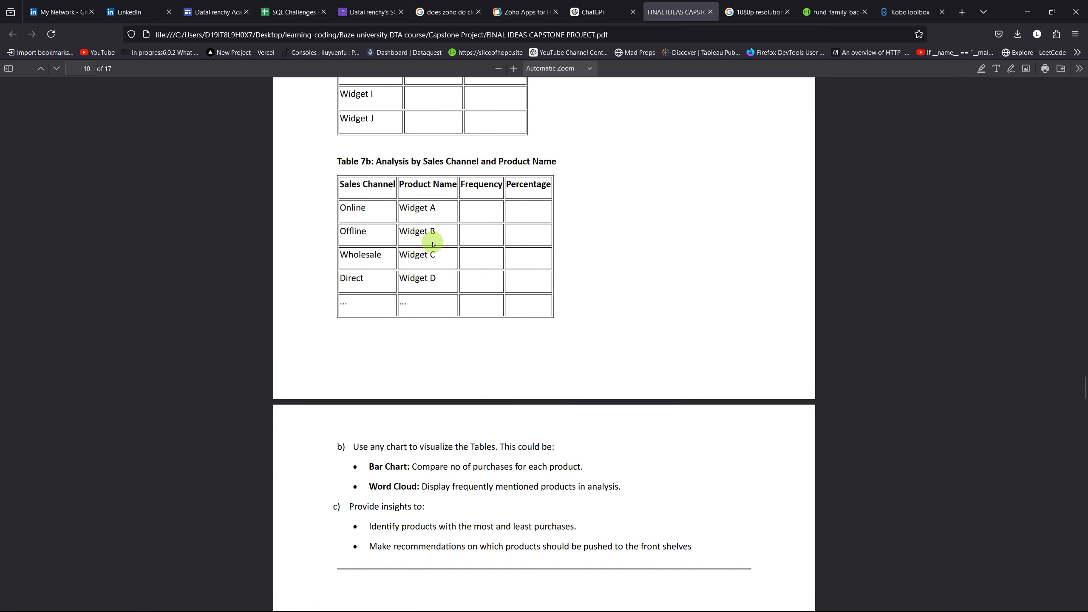
pyautogui.click(1028, 11)
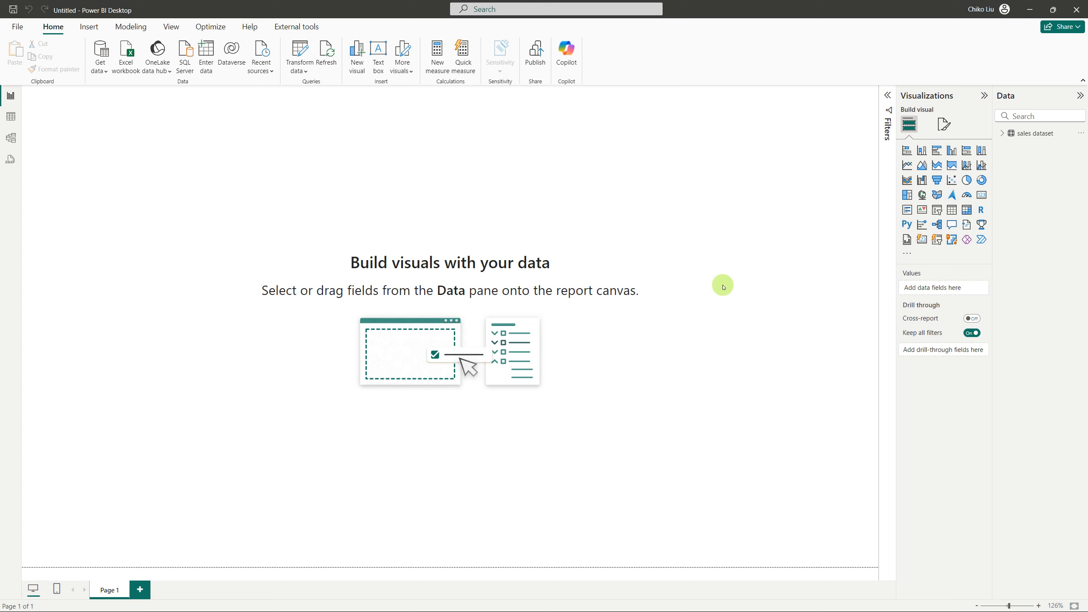
# Search the Power BI visuals store for "word" and compare the word cloud visuals offered
pyautogui.click(907, 256)
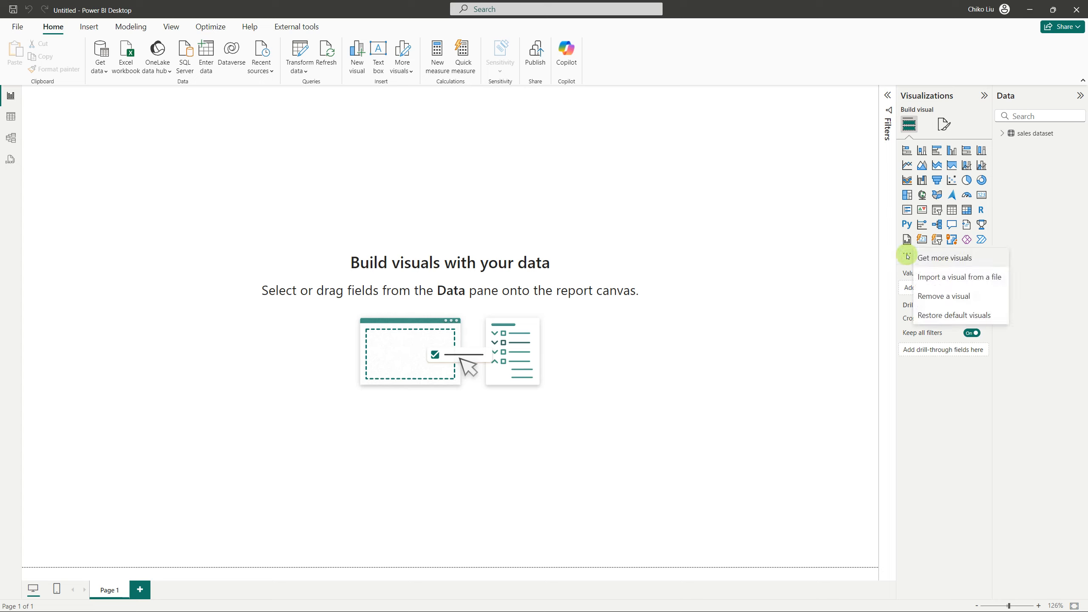
pyautogui.click(937, 258)
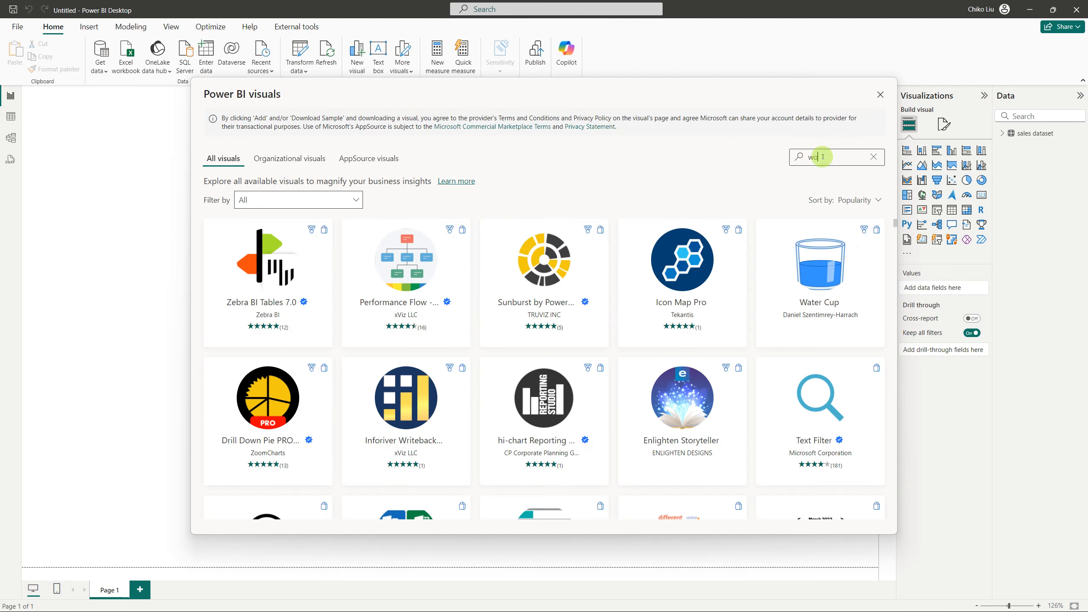
pyautogui.write('rd')
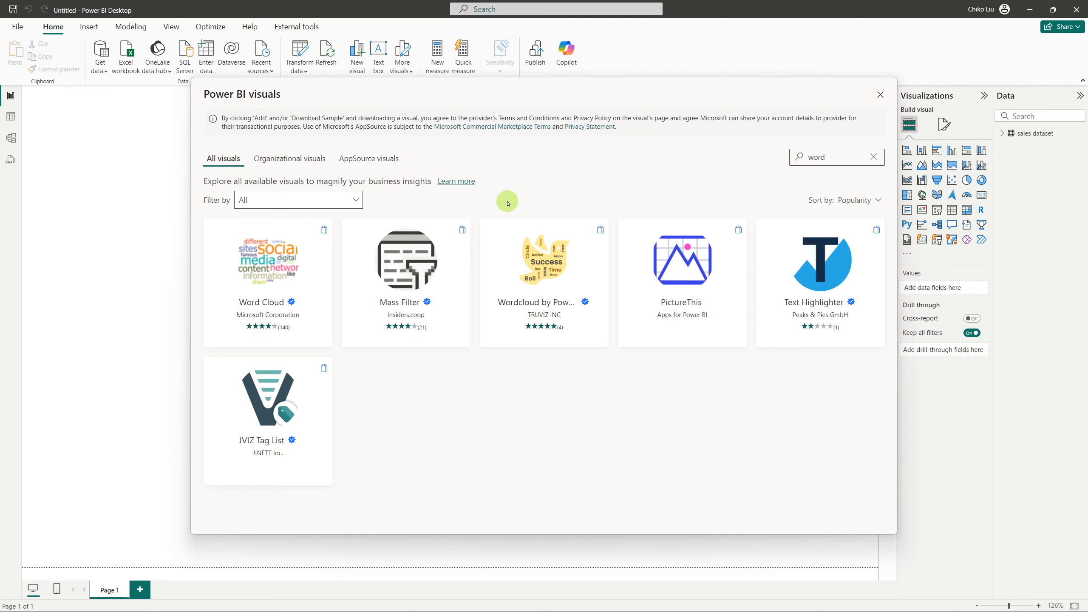
pyautogui.moveTo(315, 250)
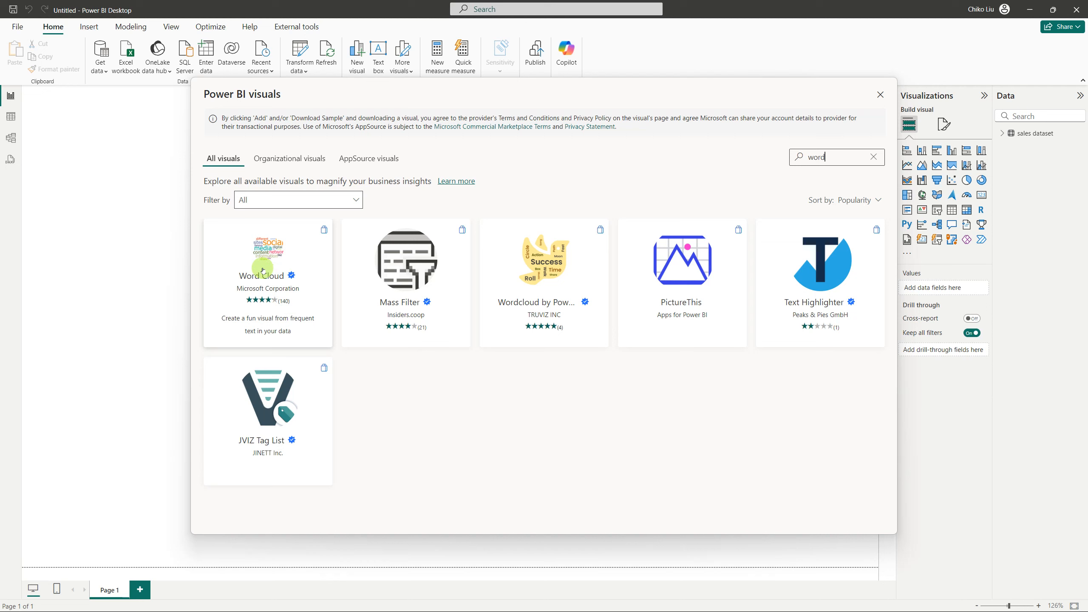
pyautogui.moveTo(523, 281)
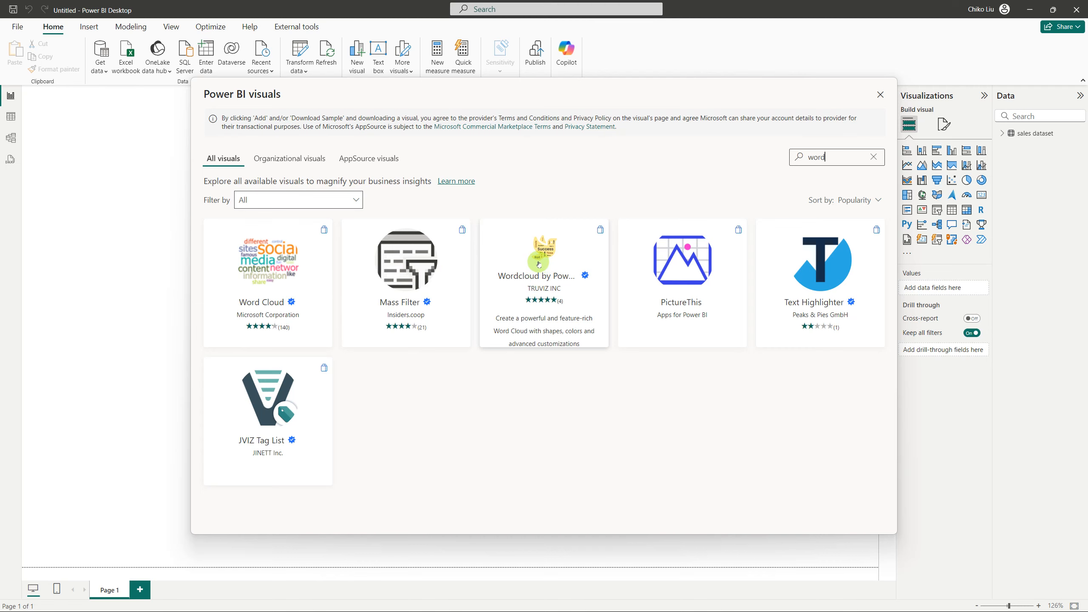
pyautogui.moveTo(272, 277)
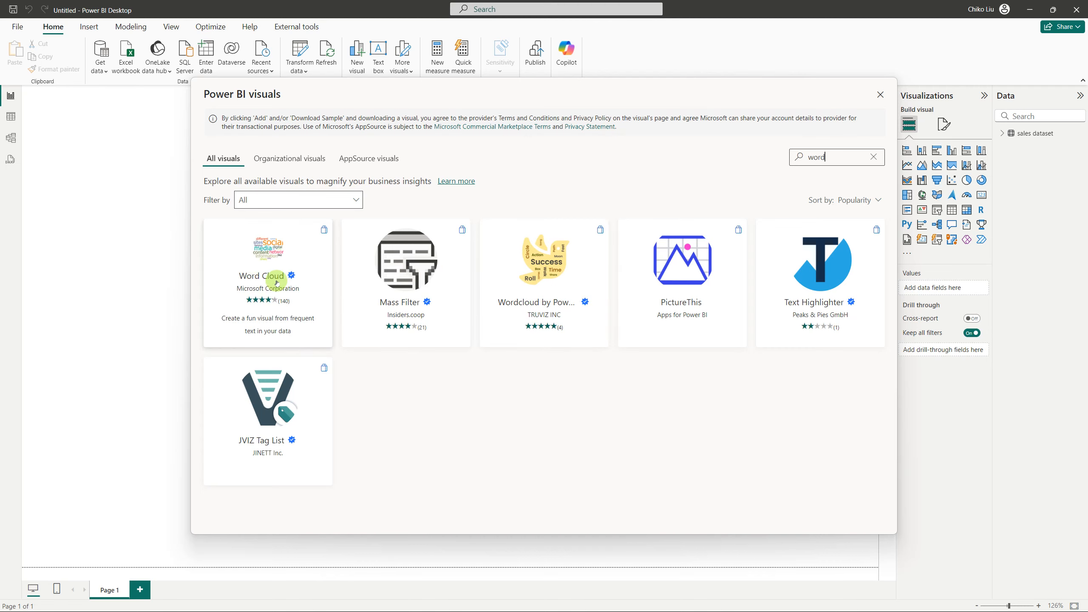
# Check the ratings and reviews of Microsoft's Word Cloud visual and import it into the report
pyautogui.click(253, 255)
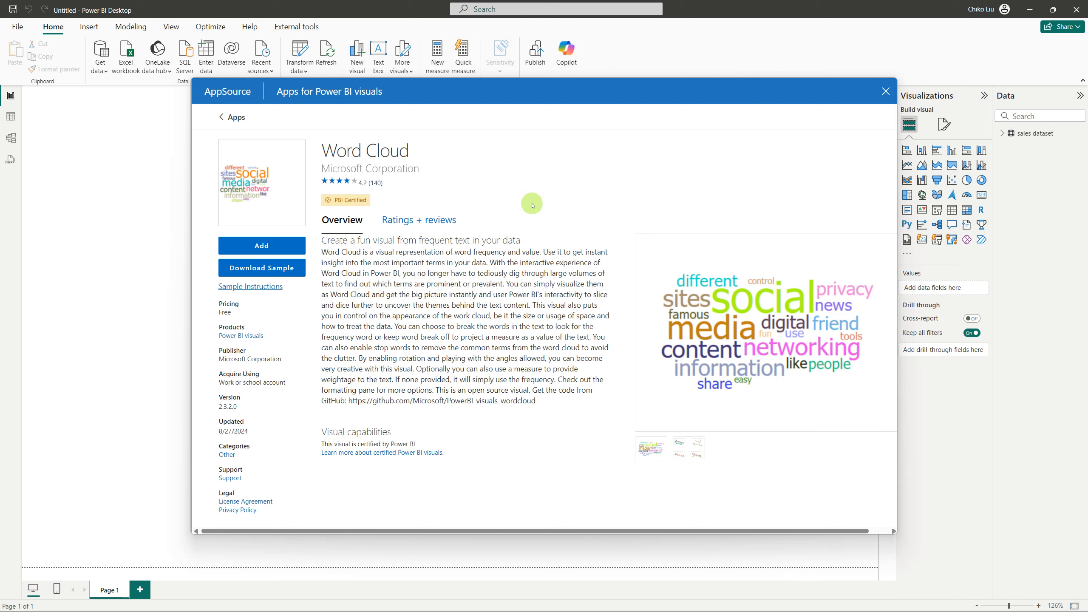
pyautogui.click(417, 222)
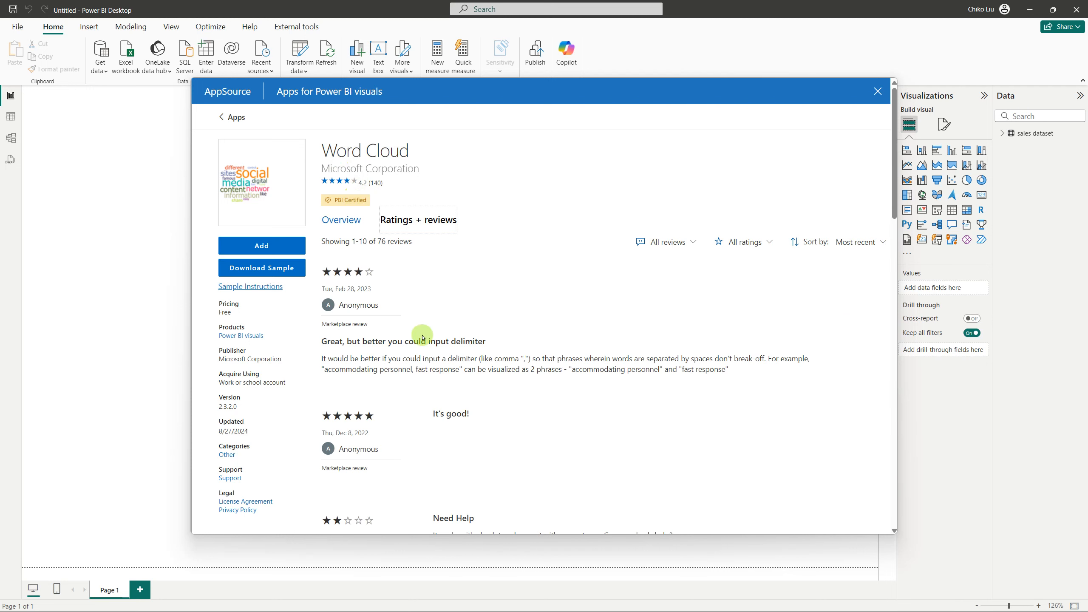
pyautogui.click(290, 244)
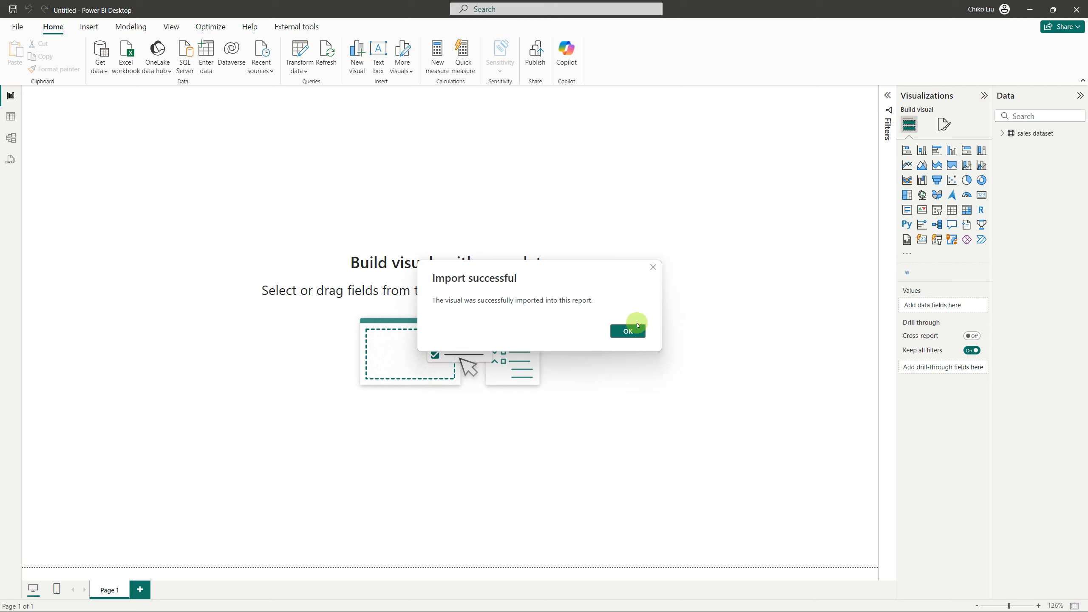
pyautogui.click(633, 329)
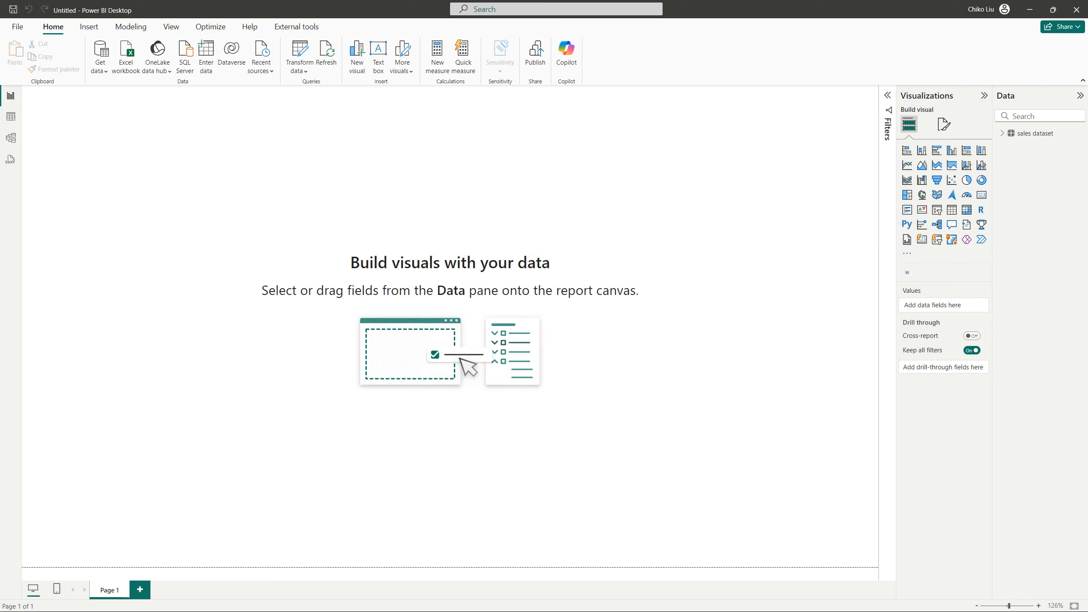
# Switch to the capstone brief in the browser to review Table 7b and its chart suggestions, and return to Power BI Desktop
pyautogui.hotkey('alt', 'Tab')
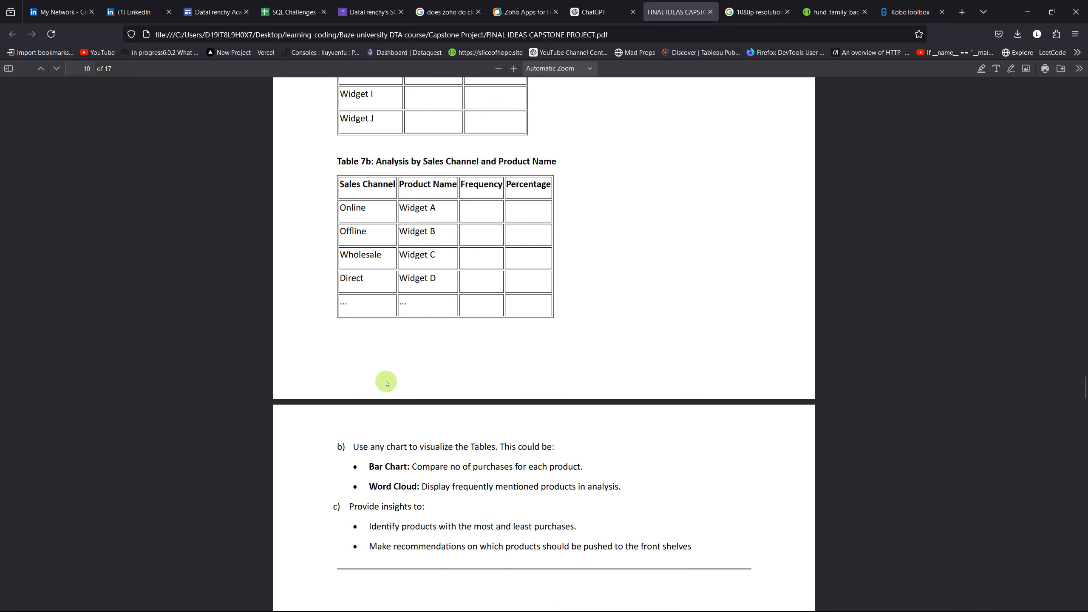
pyautogui.scroll(-1, 452, 484)
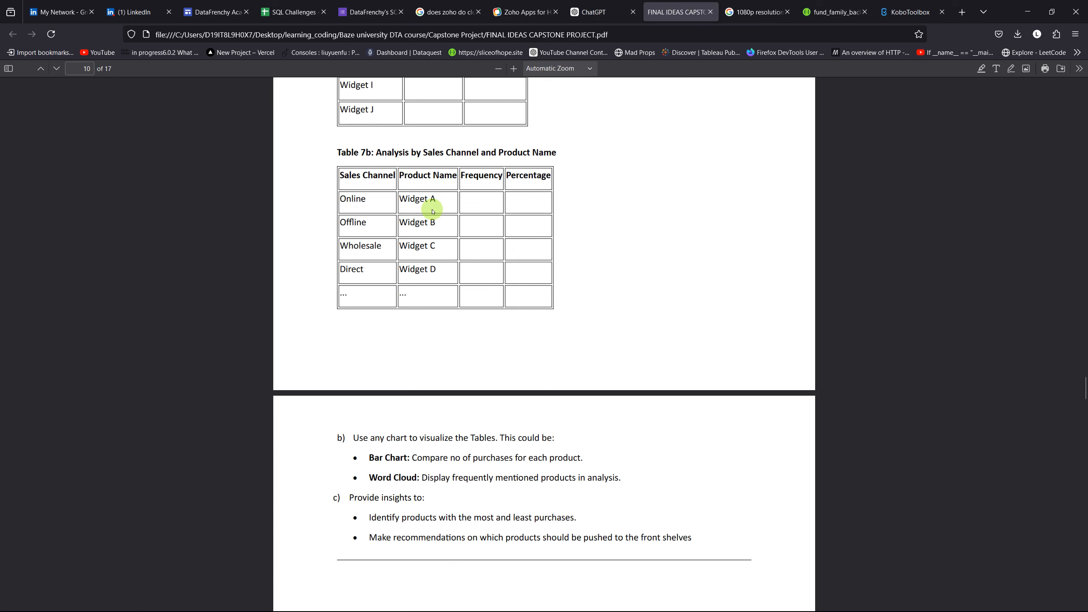
pyautogui.hotkey('alt', 'Tab')
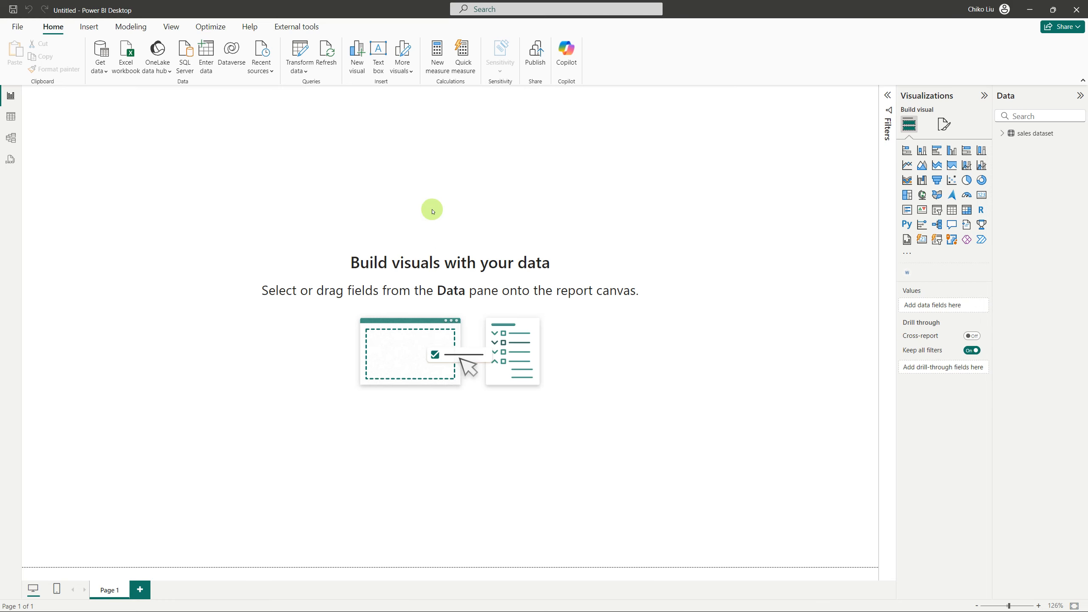
# Place Product Name from the sales dataset on the canvas as a Word Cloud visual and enlarge it across the page's upper area
pyautogui.click(1003, 133)
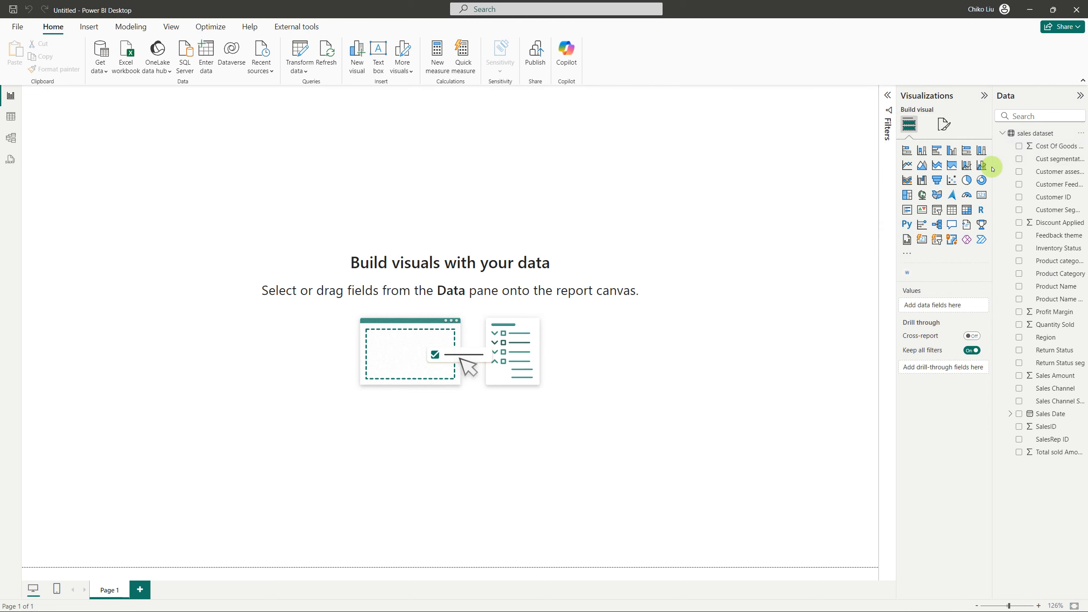
pyautogui.moveTo(993, 168); pyautogui.dragTo(936, 180)
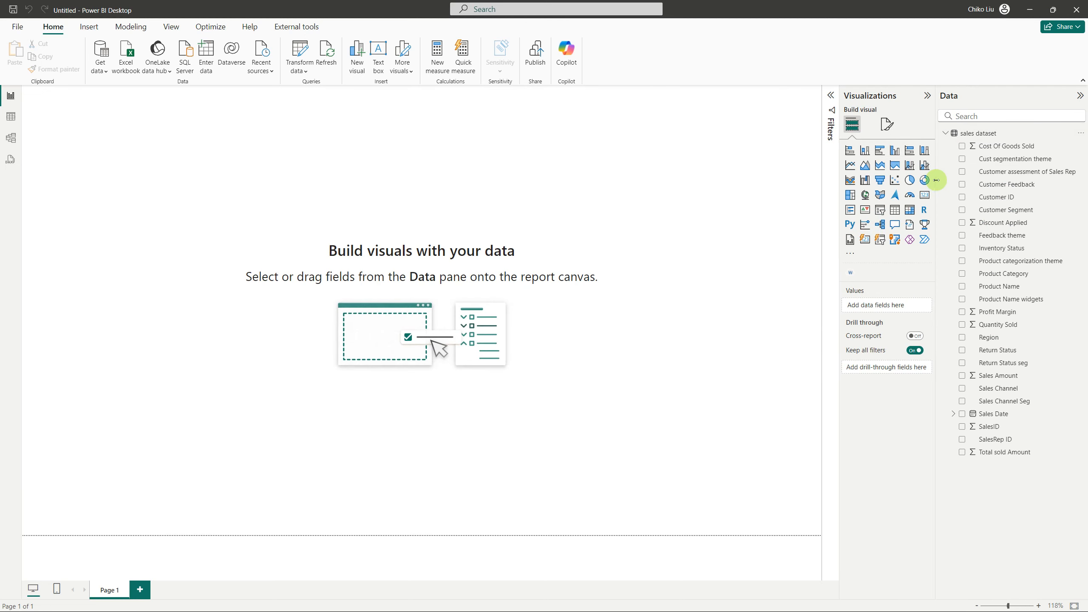
pyautogui.click(962, 286)
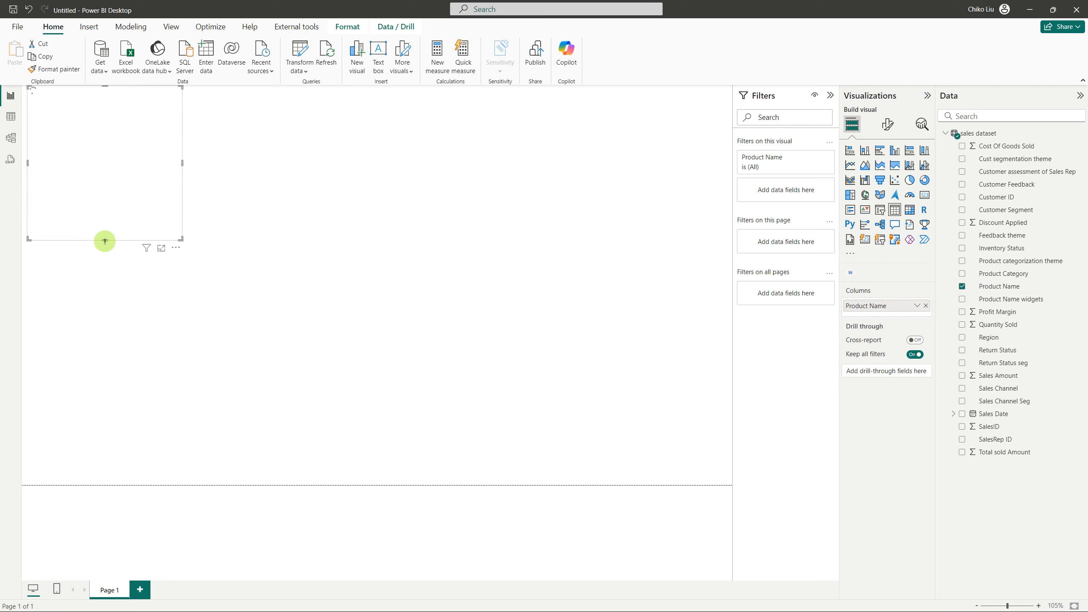
pyautogui.moveTo(105, 241); pyautogui.dragTo(105, 303)
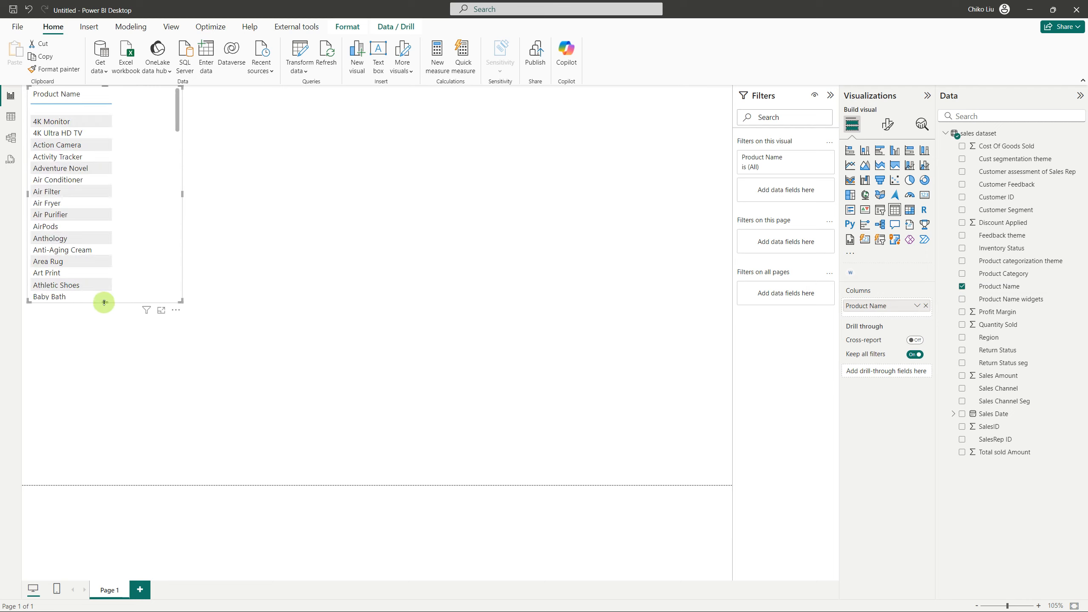
pyautogui.moveTo(103, 302)
pyautogui.mouseDown()
pyautogui.moveTo(107, 421)
pyautogui.moveTo(108, 339)
pyautogui.moveTo(122, 440)
pyautogui.moveTo(112, 303)
pyautogui.mouseUp()
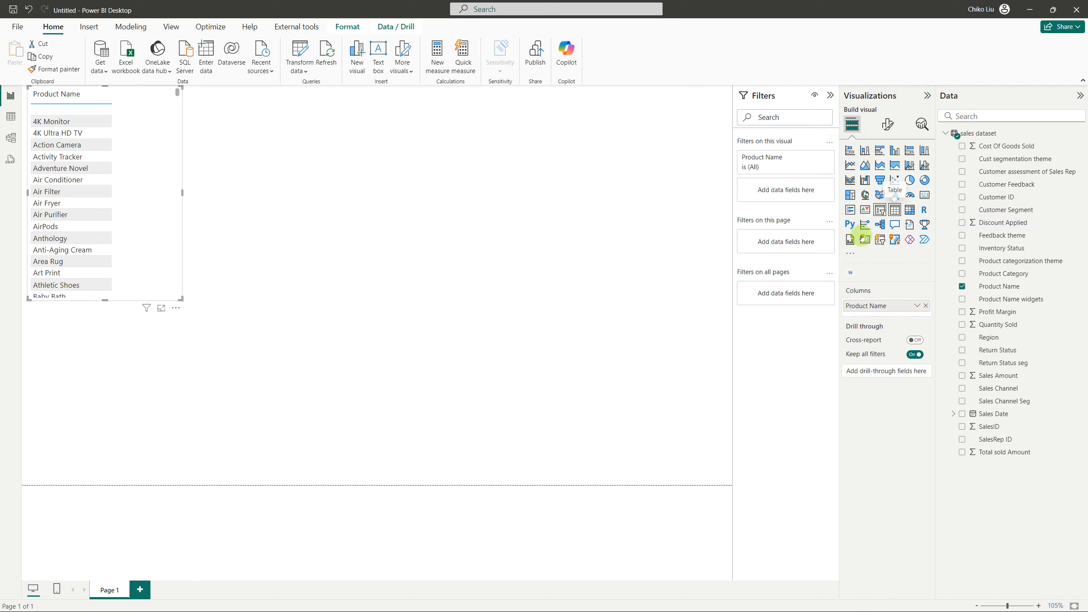
pyautogui.click(852, 274)
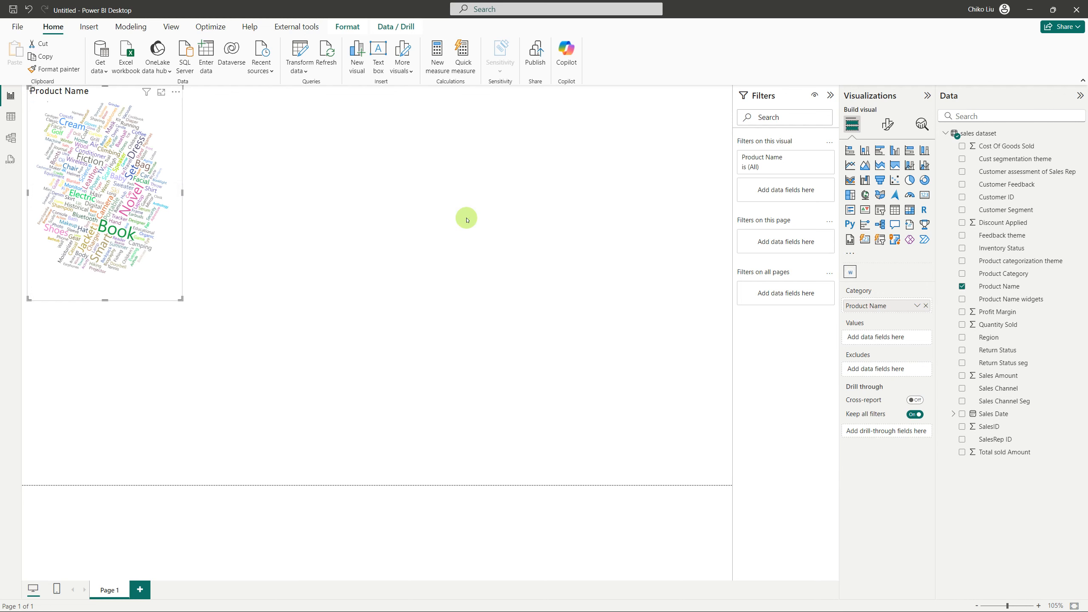
pyautogui.moveTo(466, 219); pyautogui.dragTo(466, 219)
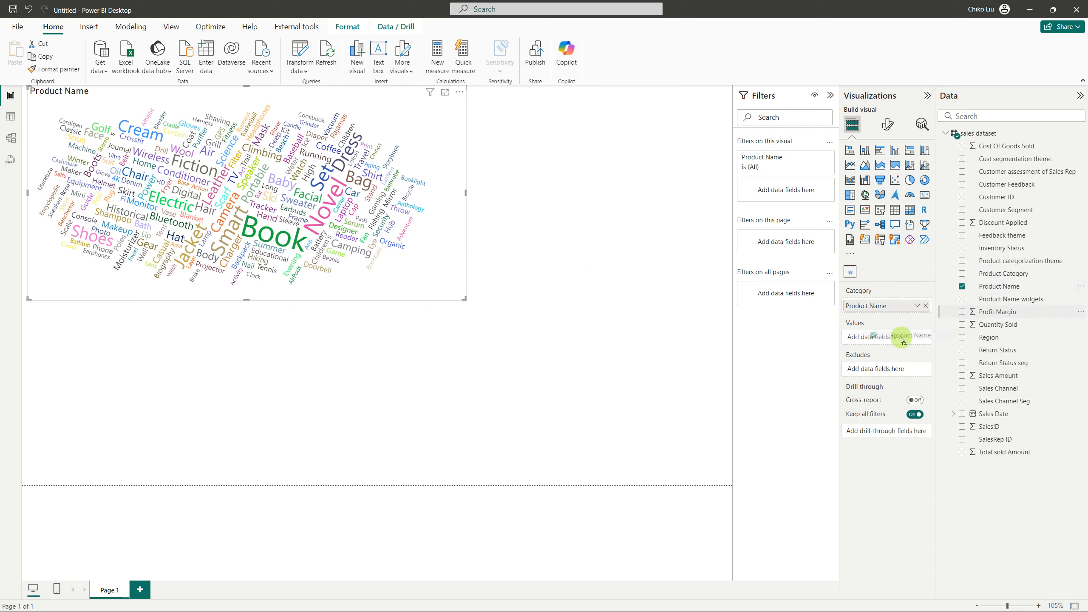
# Add Product Name to the word cloud's values aggregated by Count, and inspect the counts of the largest words
pyautogui.moveTo(901, 339); pyautogui.dragTo(902, 338)
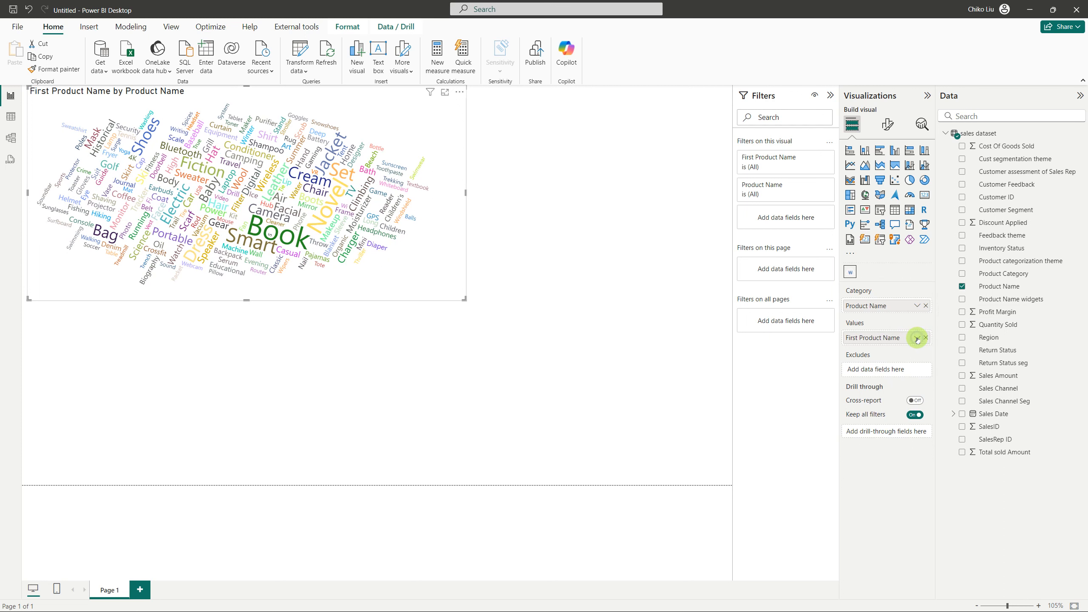
pyautogui.click(917, 340)
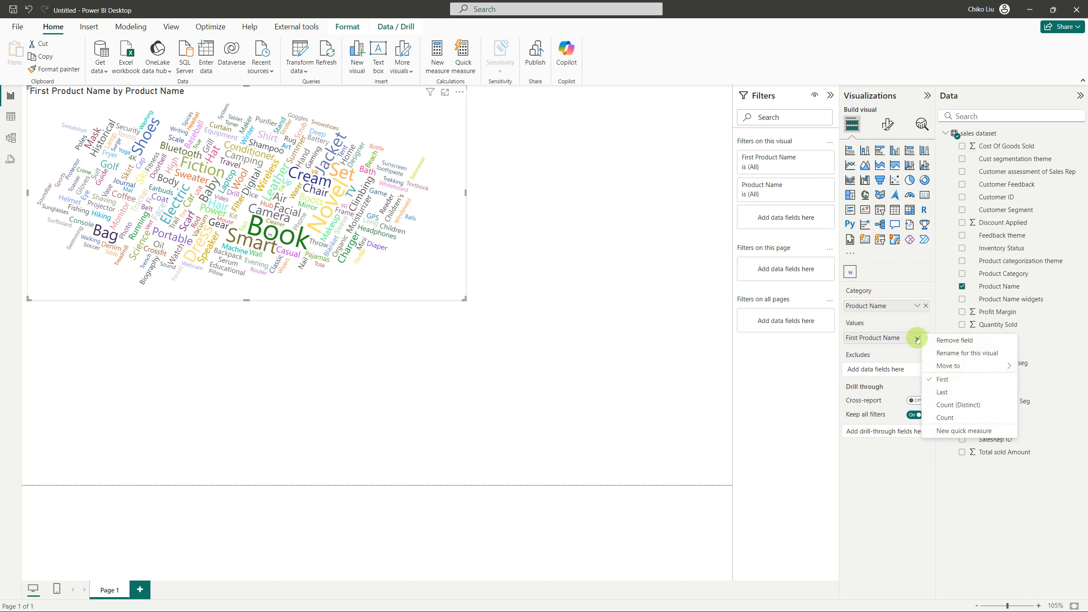
pyautogui.click(940, 416)
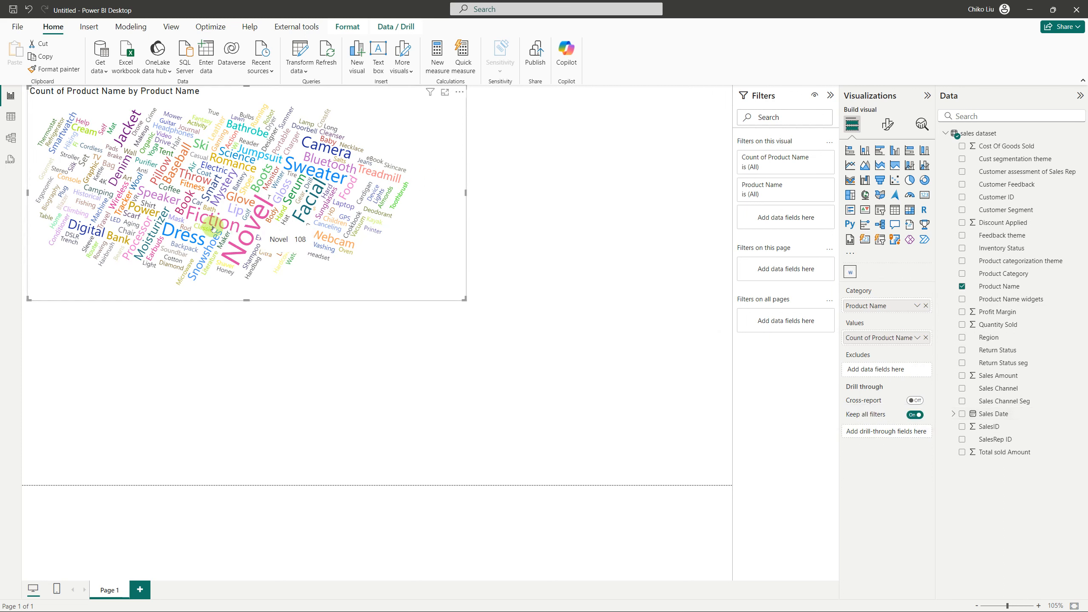
pyautogui.moveTo(245, 243)
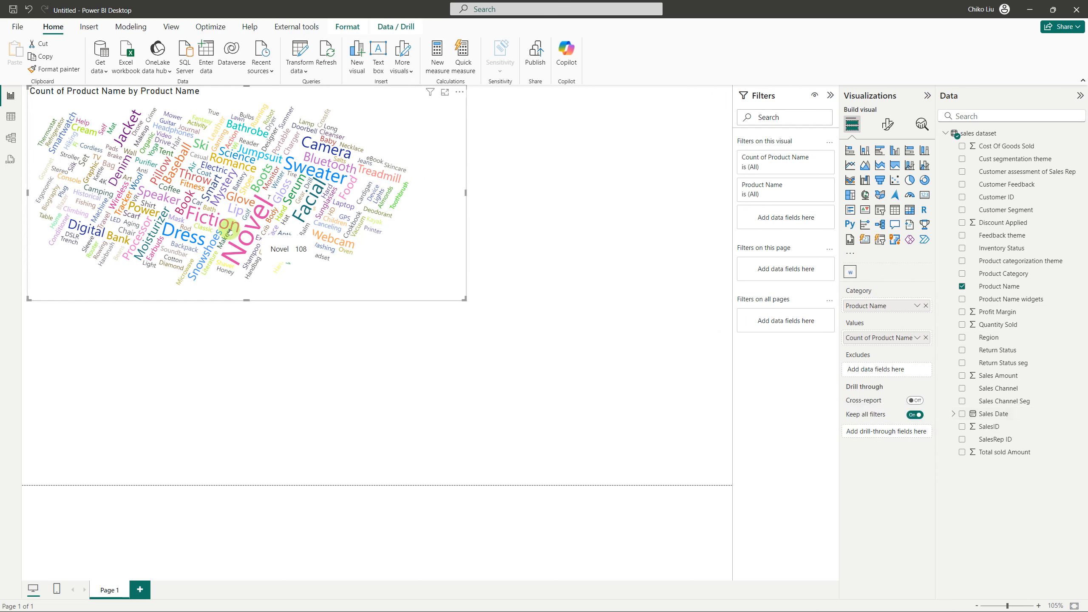
pyautogui.moveTo(202, 220)
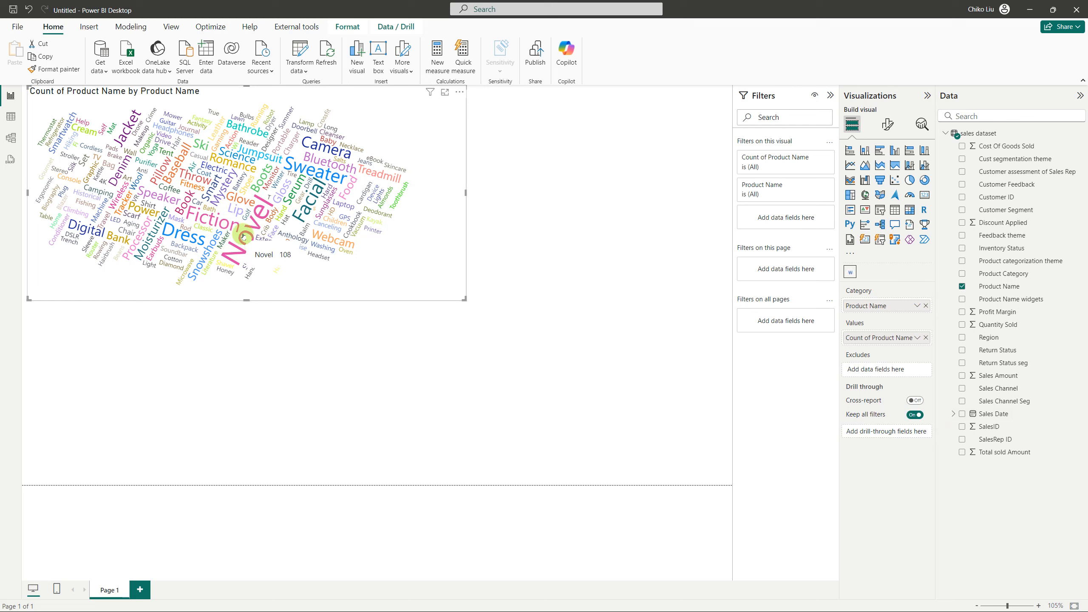
pyautogui.moveTo(203, 245)
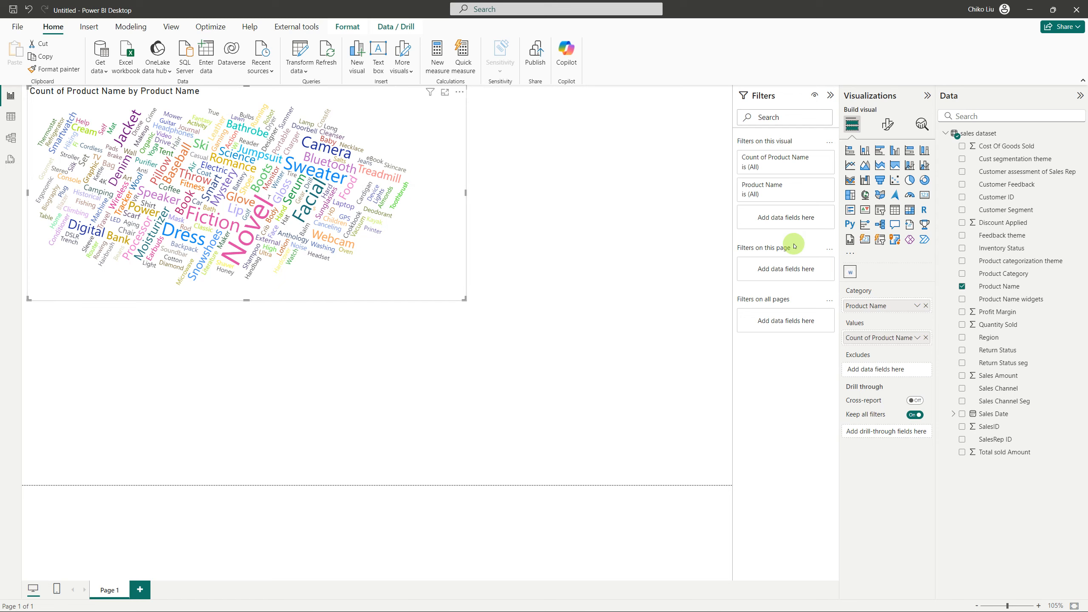
# Clear the word cloud's Product Name fields and add Product Name back as its category only
pyautogui.click(963, 286)
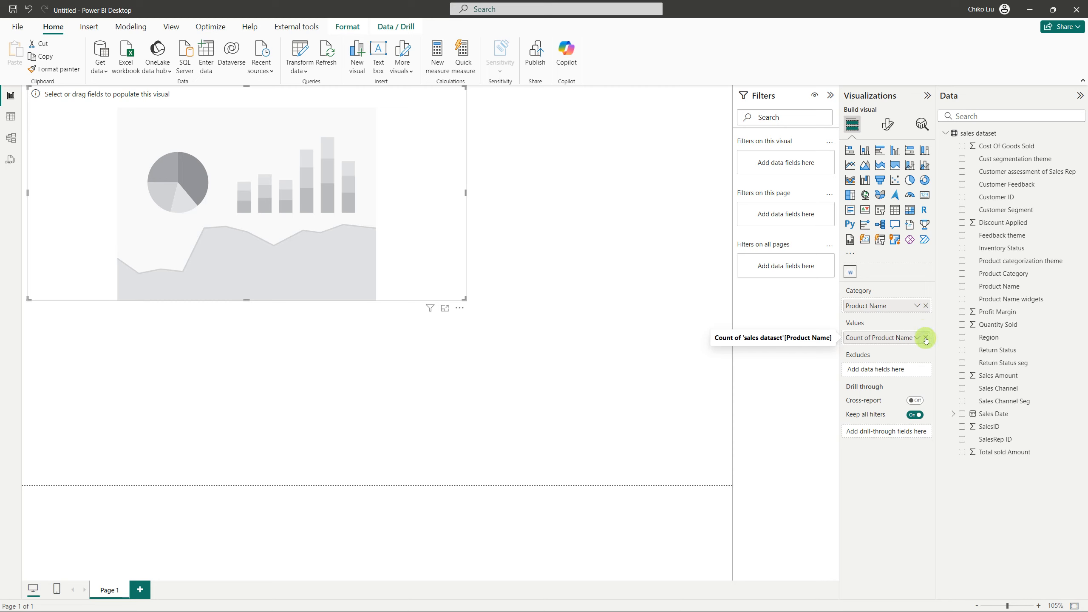
pyautogui.click(961, 287)
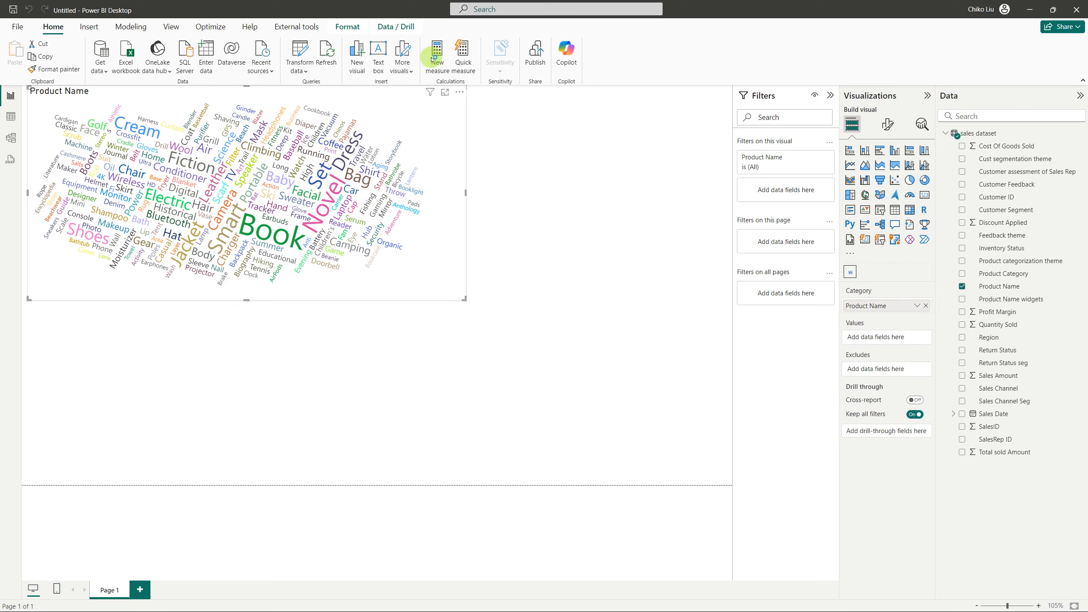
# Create a measure named product count that uses COUNTX over 'sales dataset' to count the Product Name column
pyautogui.click(433, 59)
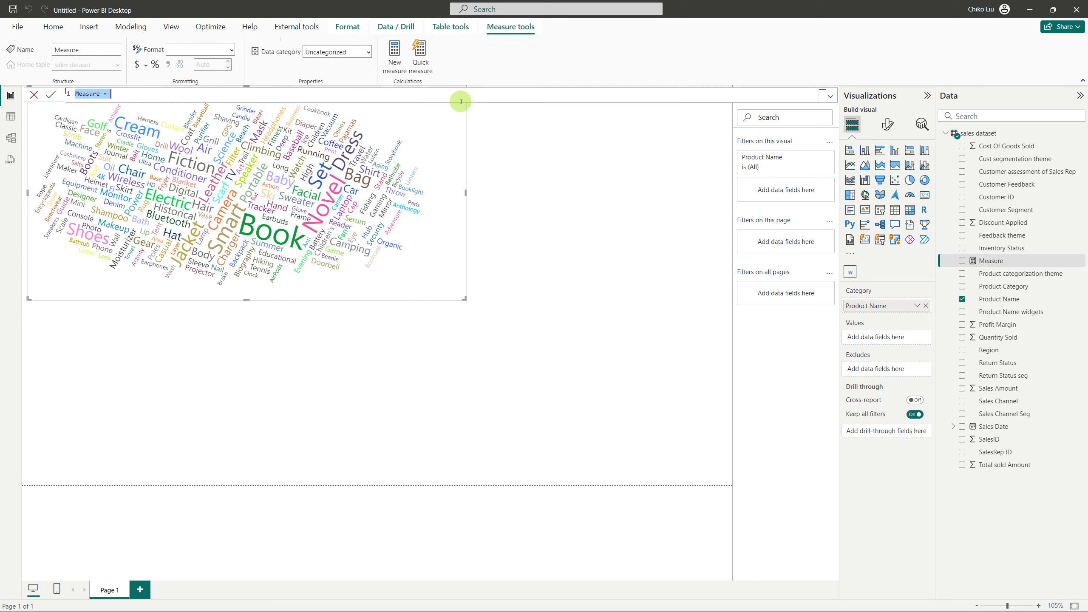
pyautogui.write('po')
pyautogui.write('c')
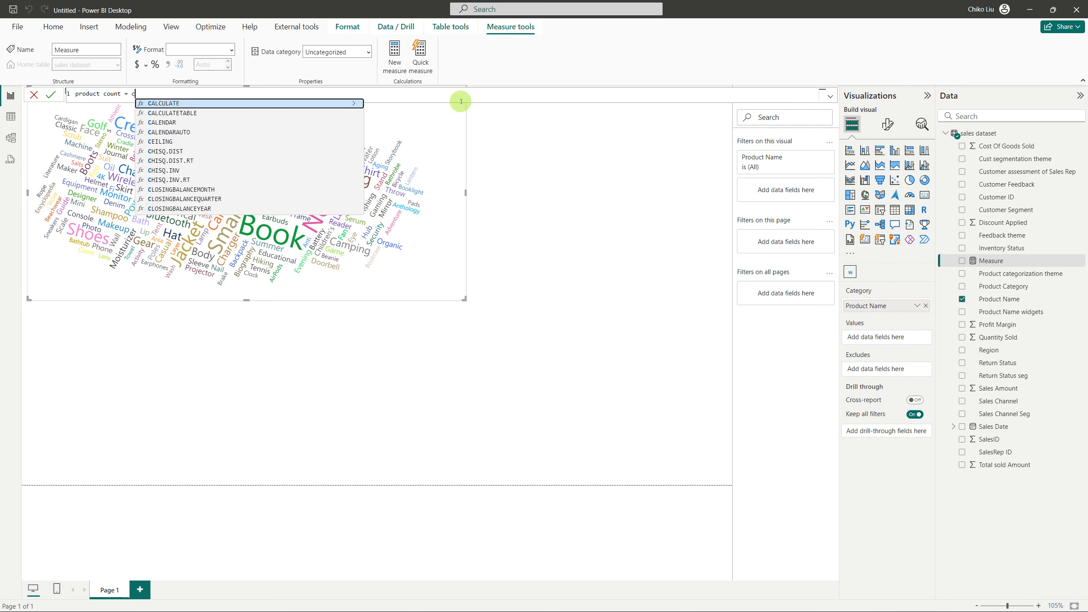
pyautogui.write('onu')
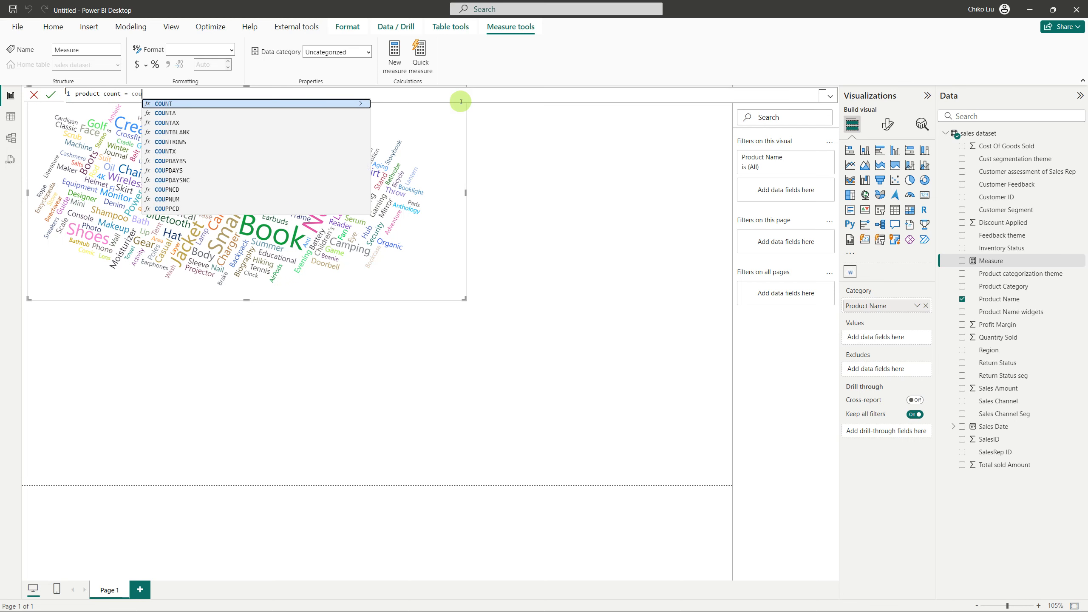
pyautogui.write('tx')
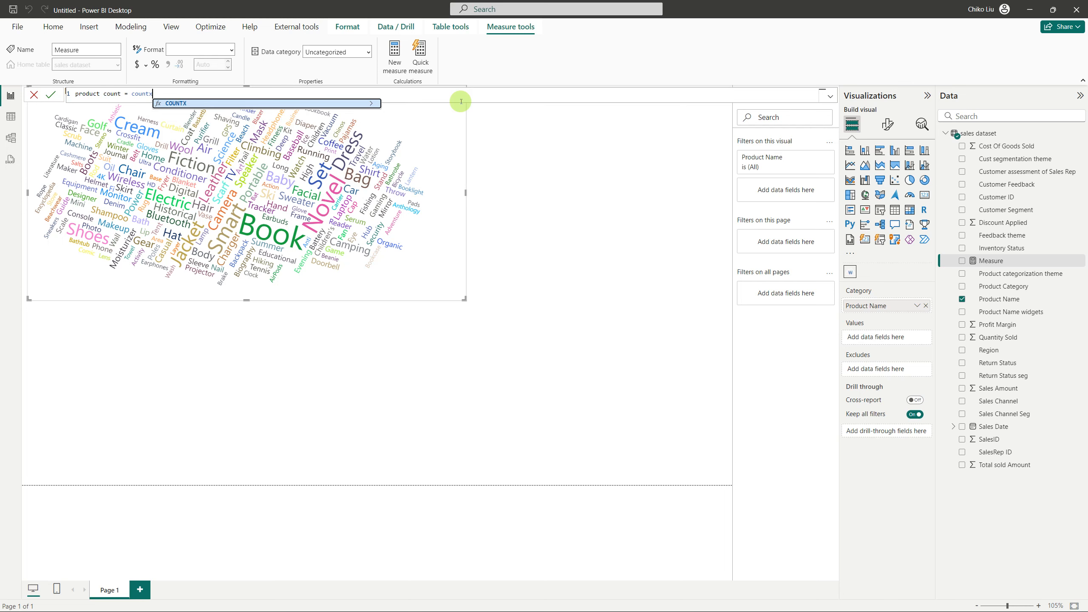
pyautogui.press('Tab')
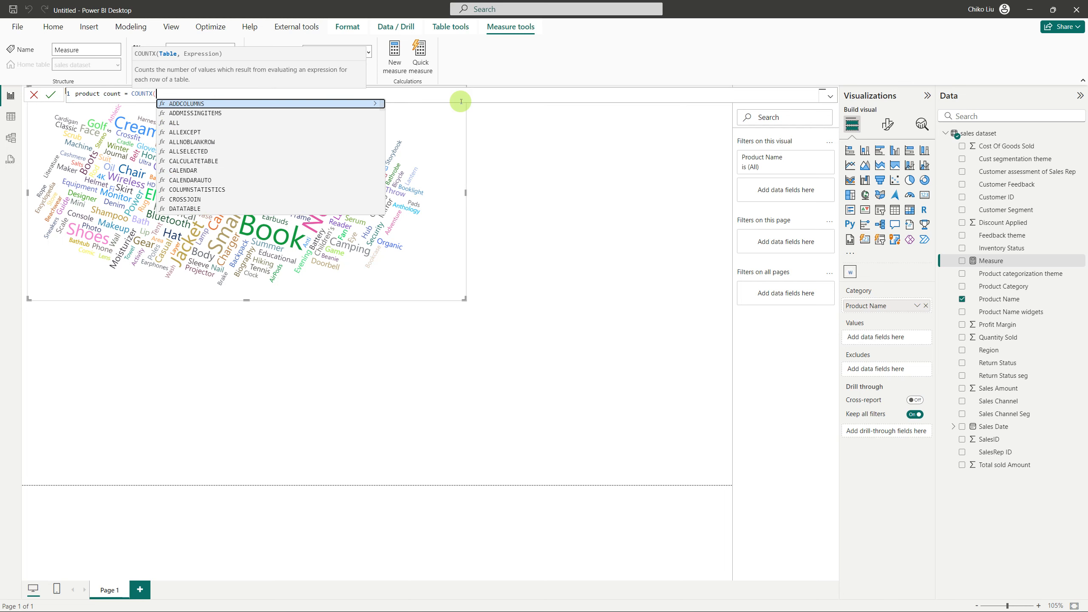
pyautogui.write('s')
pyautogui.press('Tab')
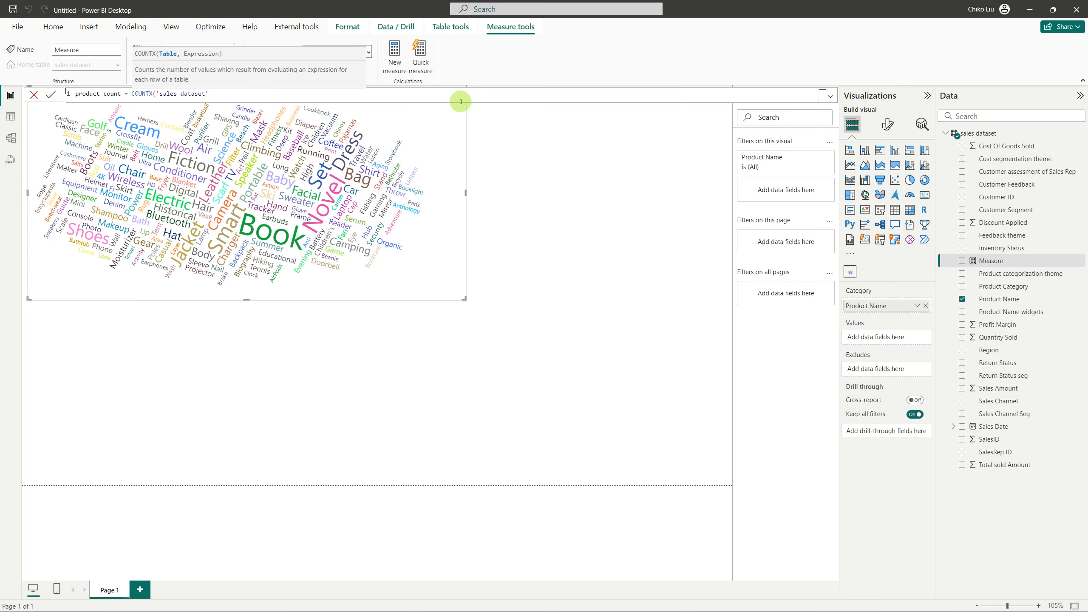
pyautogui.write(',pro')
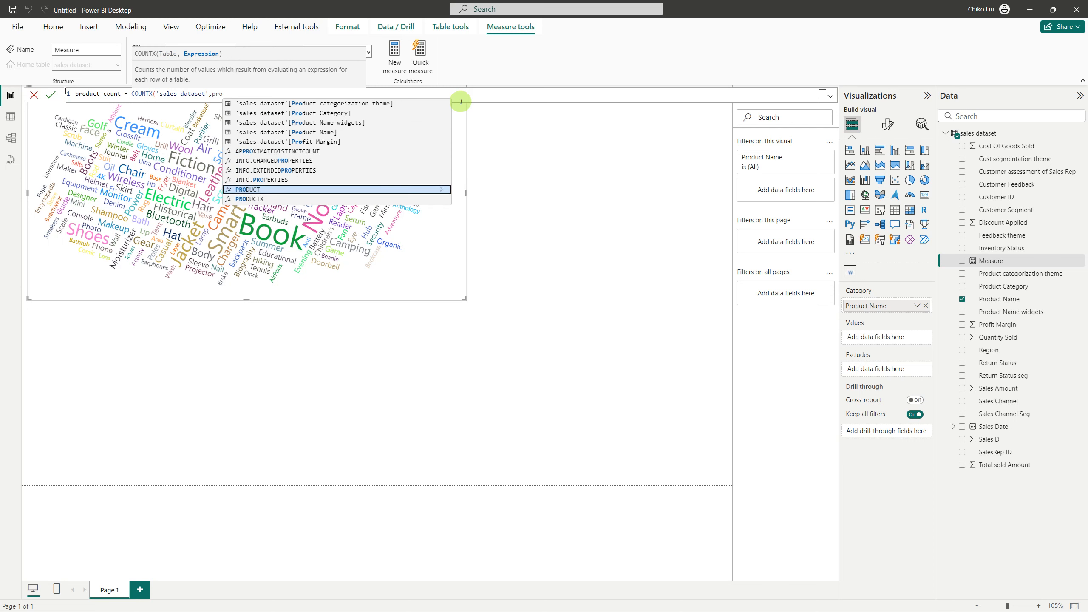
pyautogui.press('Up')
pyautogui.press('Up')
pyautogui.press('Up')
pyautogui.press('Up')
pyautogui.press('Up')
pyautogui.press('Up')
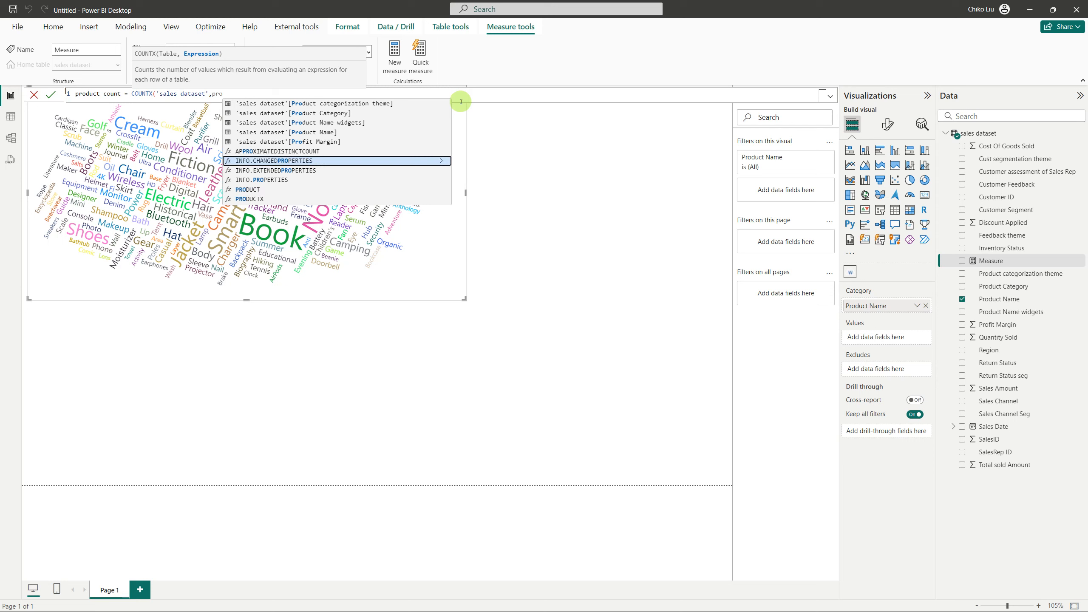
pyautogui.press('Tab')
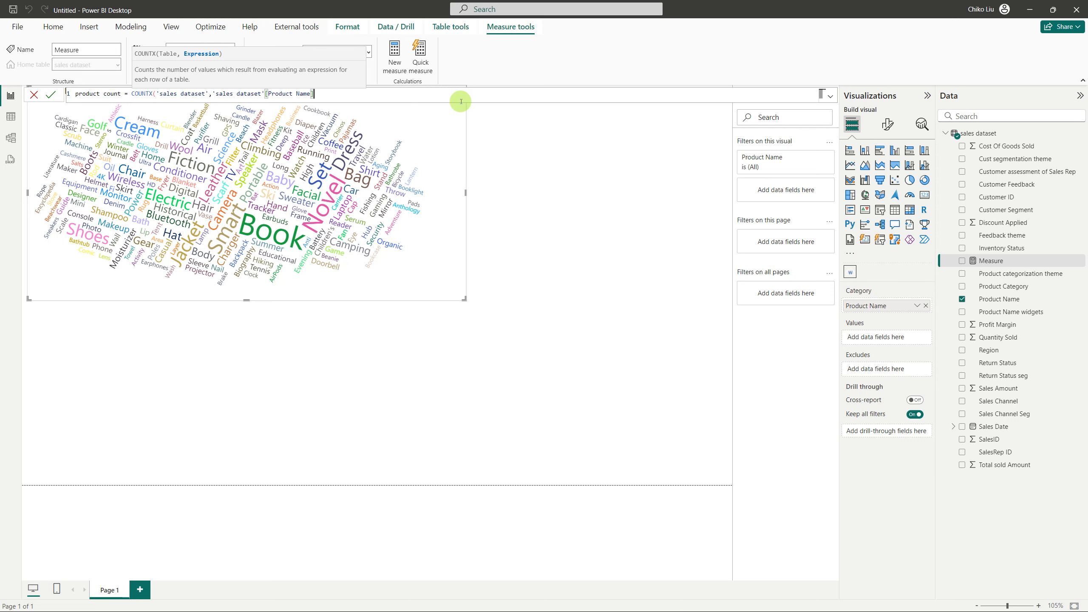
pyautogui.press('Return')
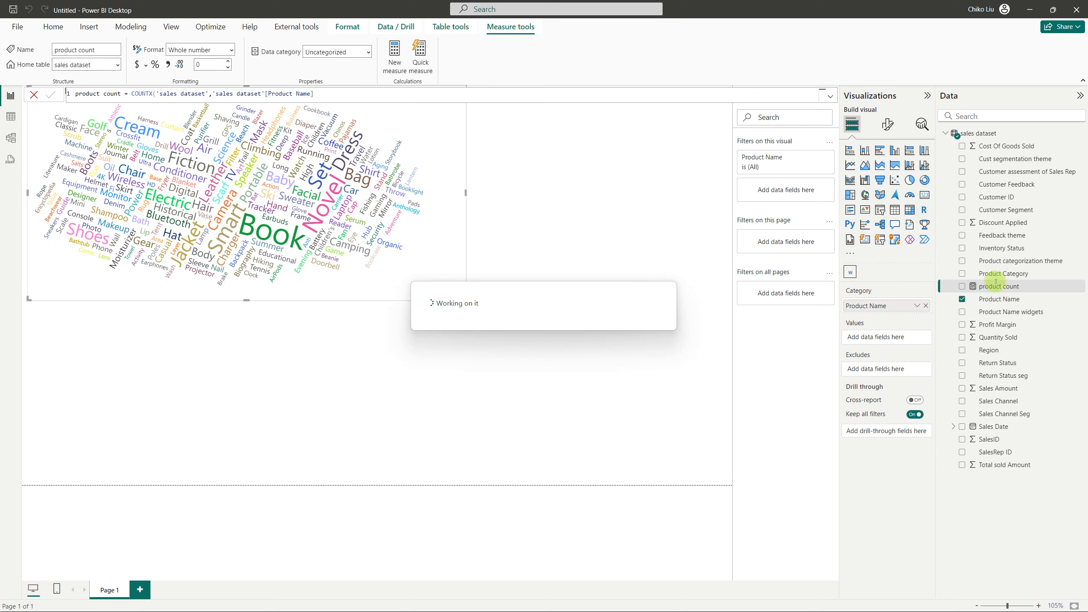
# Add the product count measure to the word cloud's values and move the visual slightly down and to the right on the page
pyautogui.moveTo(986, 290); pyautogui.dragTo(897, 338)
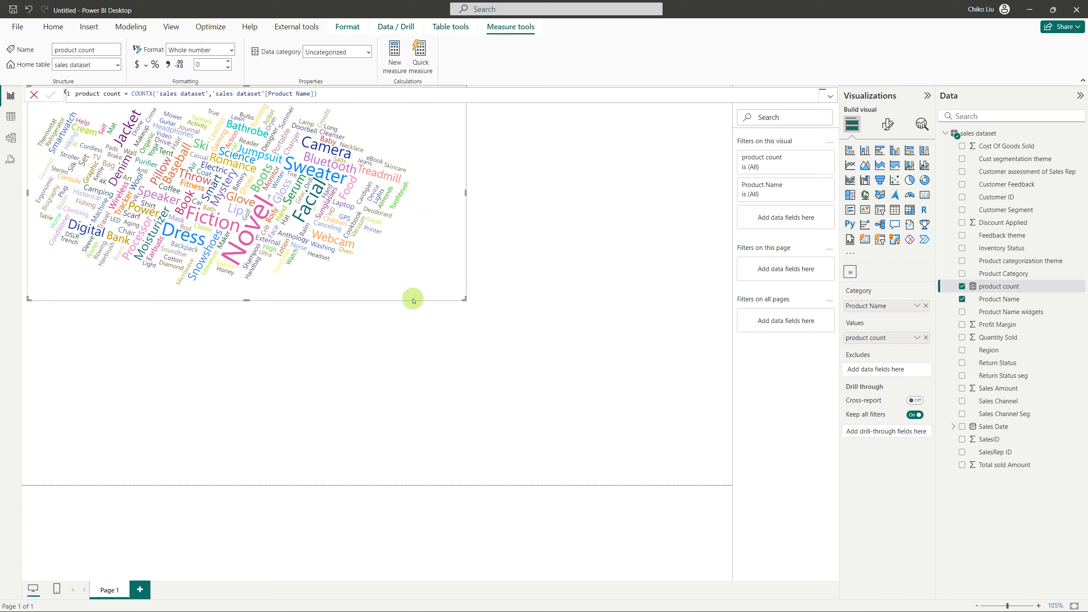
pyautogui.moveTo(413, 300); pyautogui.dragTo(479, 323)
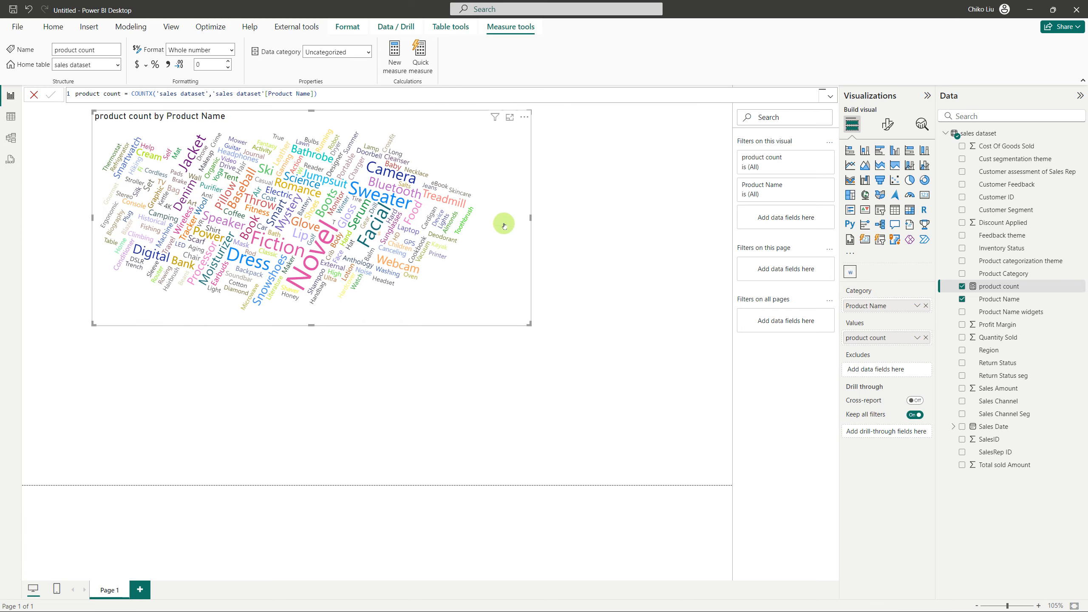
pyautogui.click(554, 223)
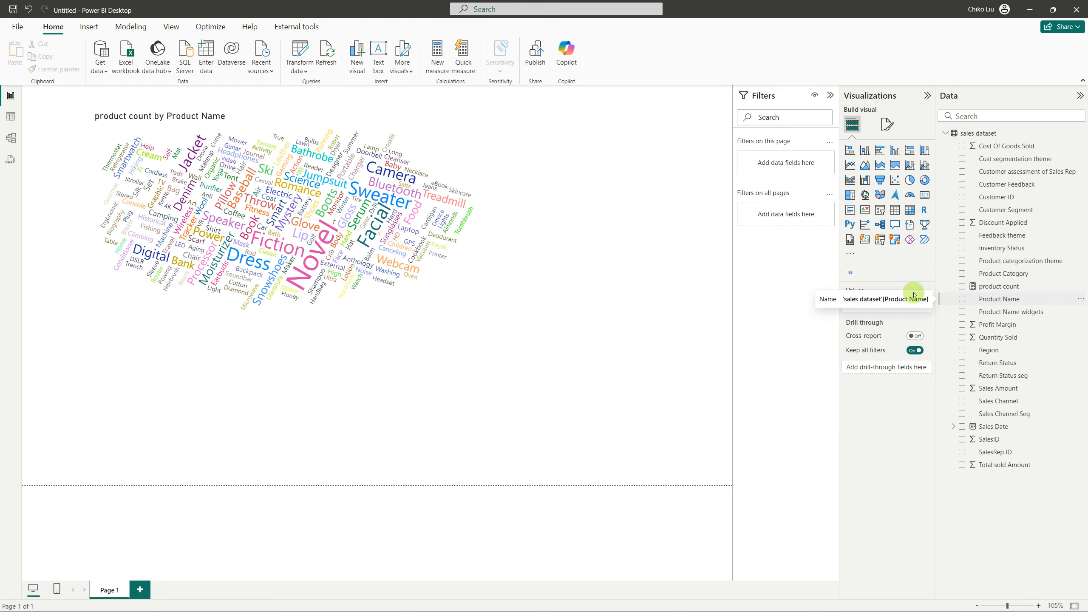
# Add a second Word Cloud below the first with Product Name widgets as category and product count as values
pyautogui.click(852, 272)
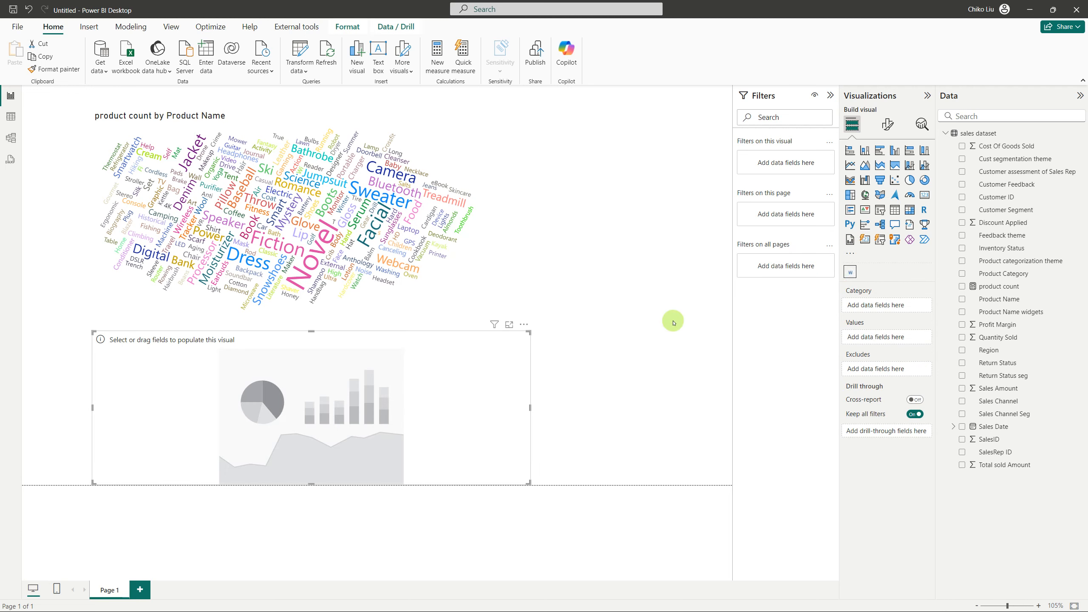
pyautogui.click(962, 312)
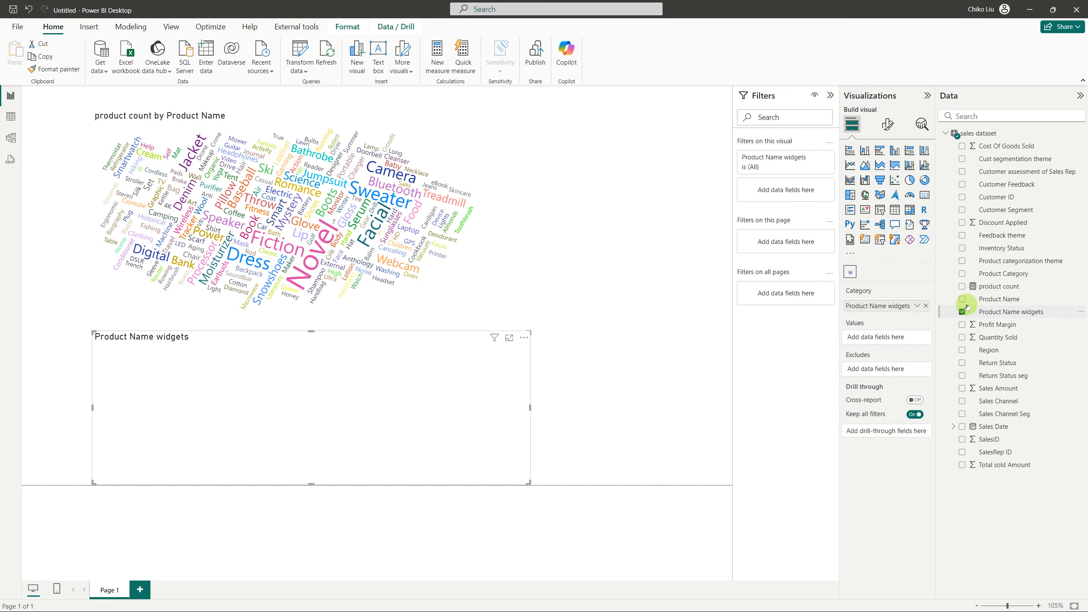
pyautogui.moveTo(986, 286); pyautogui.dragTo(888, 337)
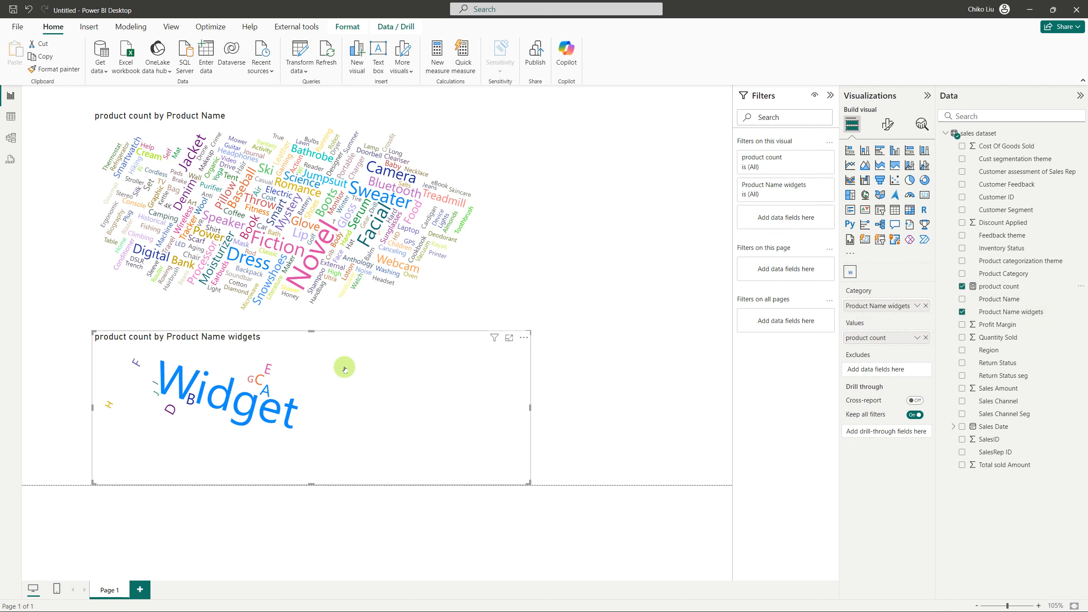
pyautogui.moveTo(233, 401)
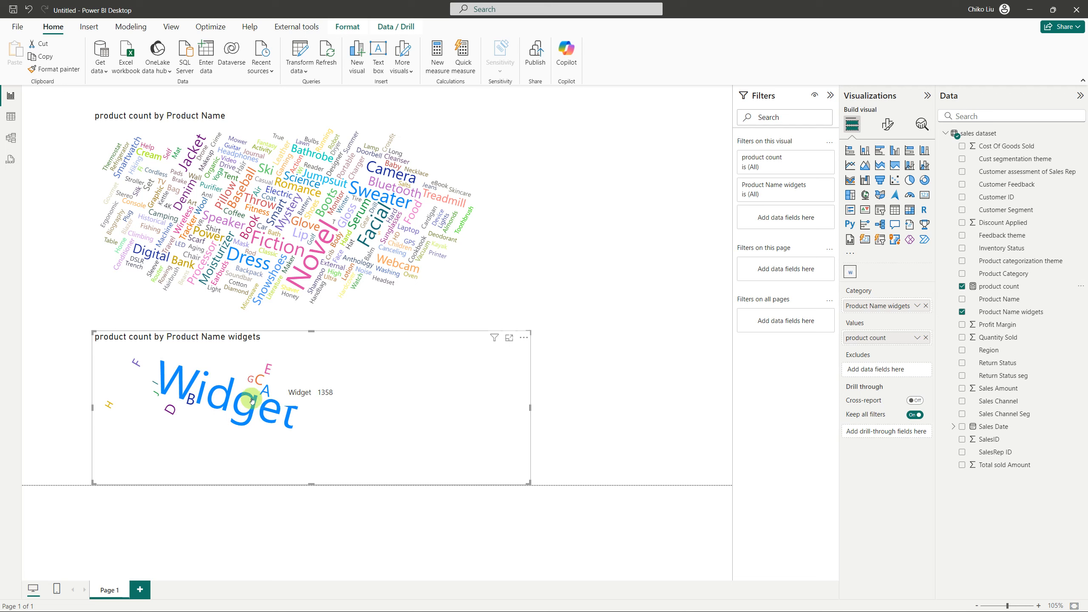
# Format the Product Name widgets word cloud with a minimum of 6 repetitions, at most 806 words, and word-breaking off
pyautogui.click(887, 128)
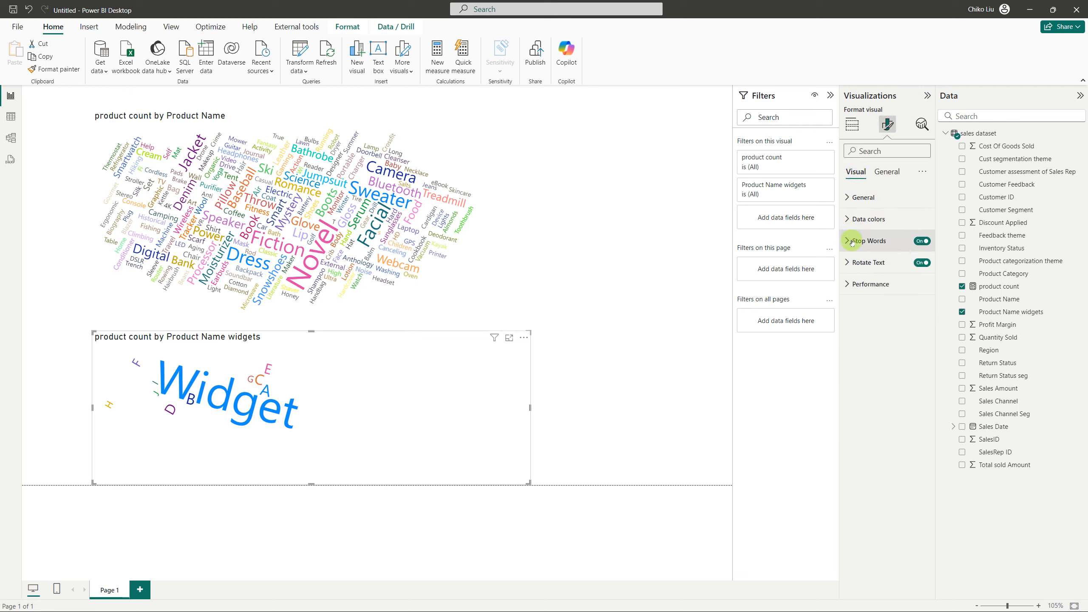
pyautogui.click(852, 242)
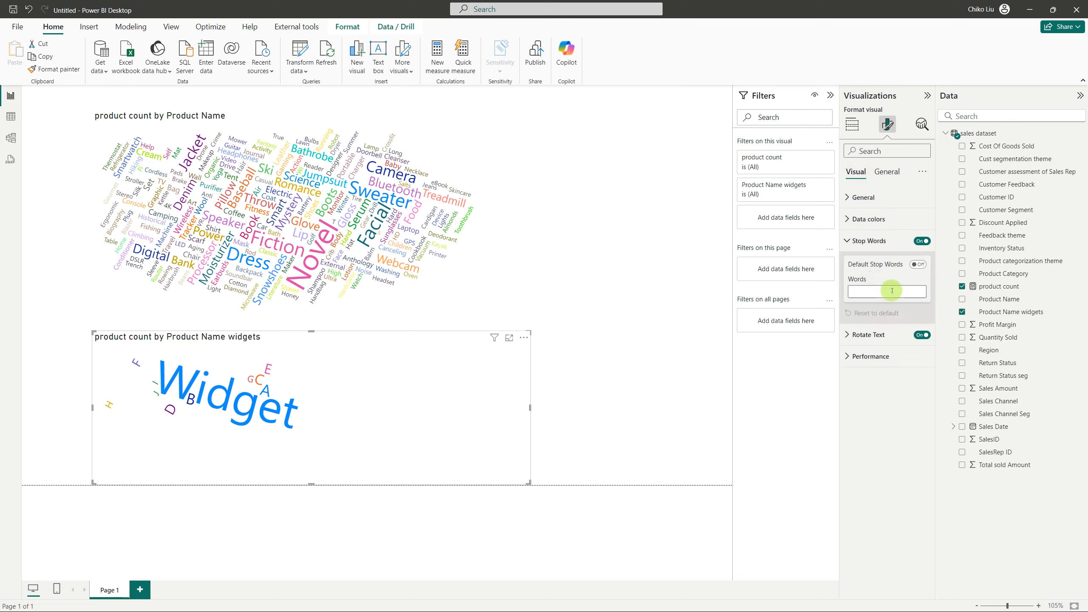
pyautogui.click(850, 243)
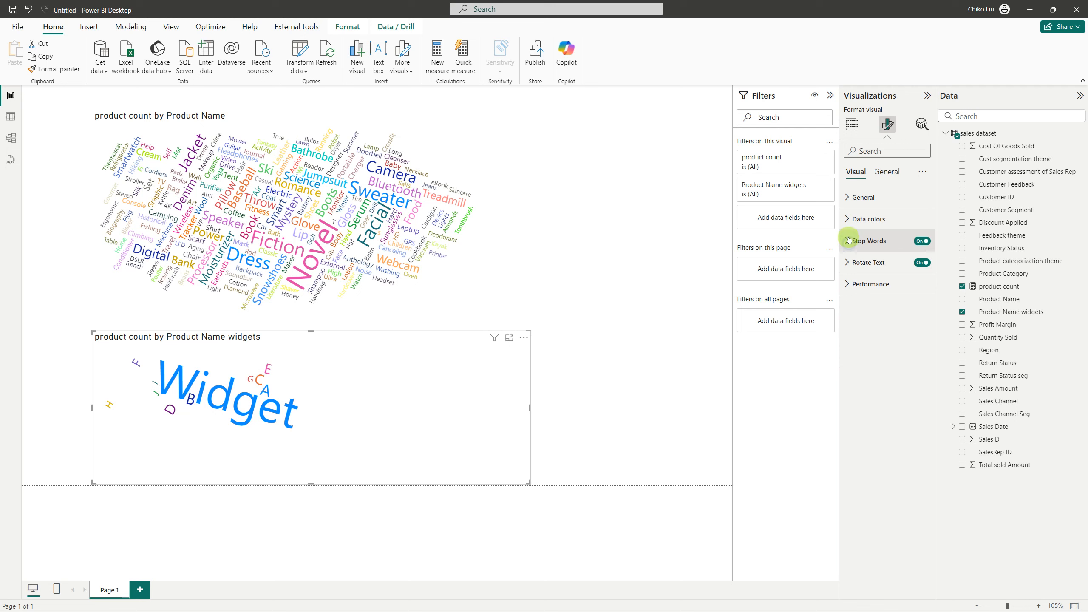
pyautogui.click(848, 261)
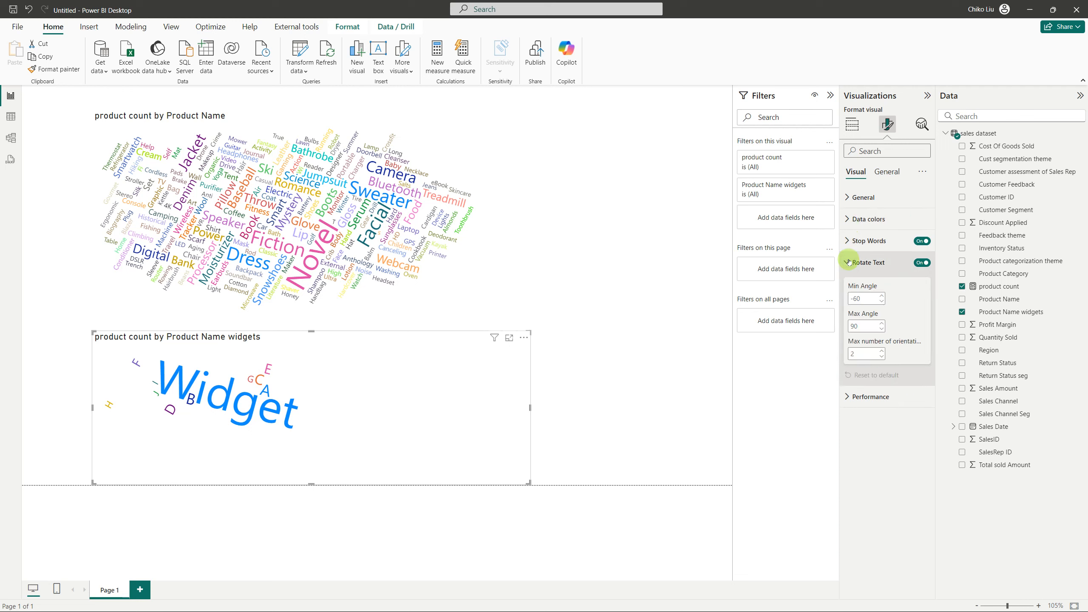
pyautogui.click(849, 261)
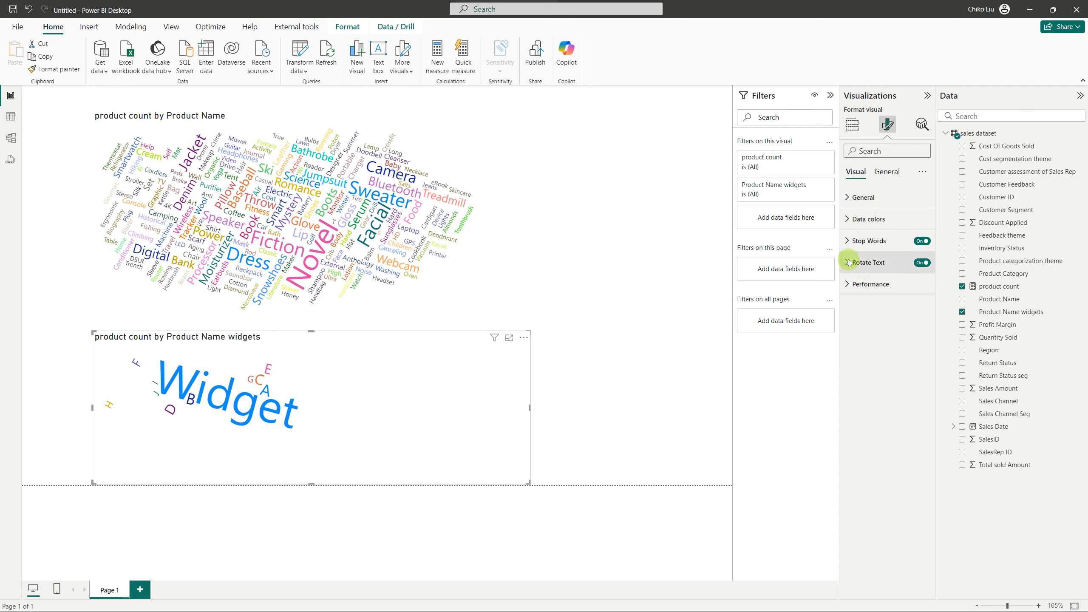
pyautogui.click(847, 198)
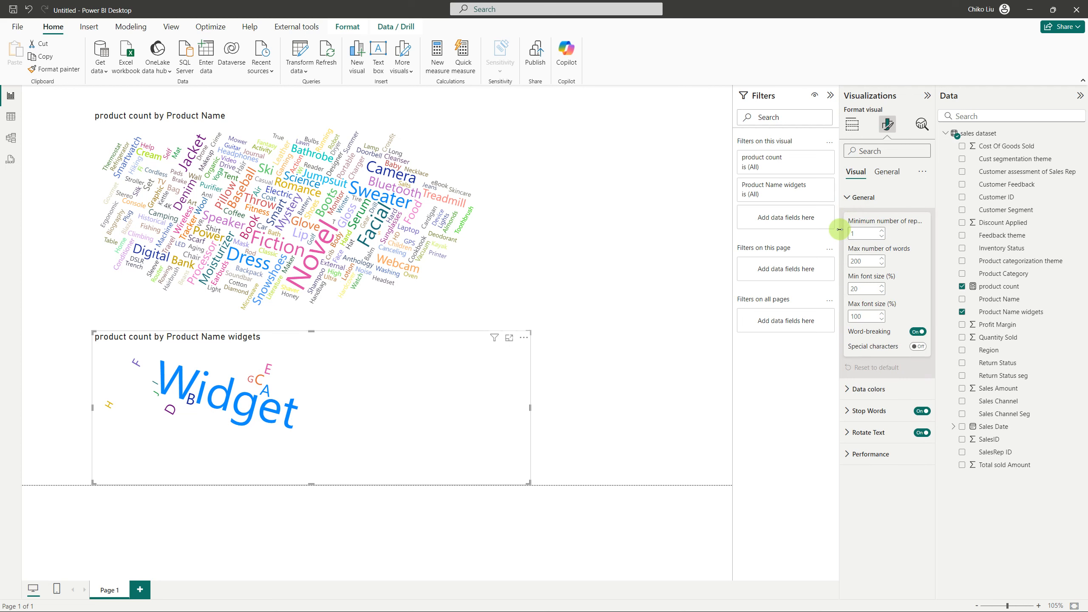
pyautogui.moveTo(839, 230); pyautogui.dragTo(802, 238)
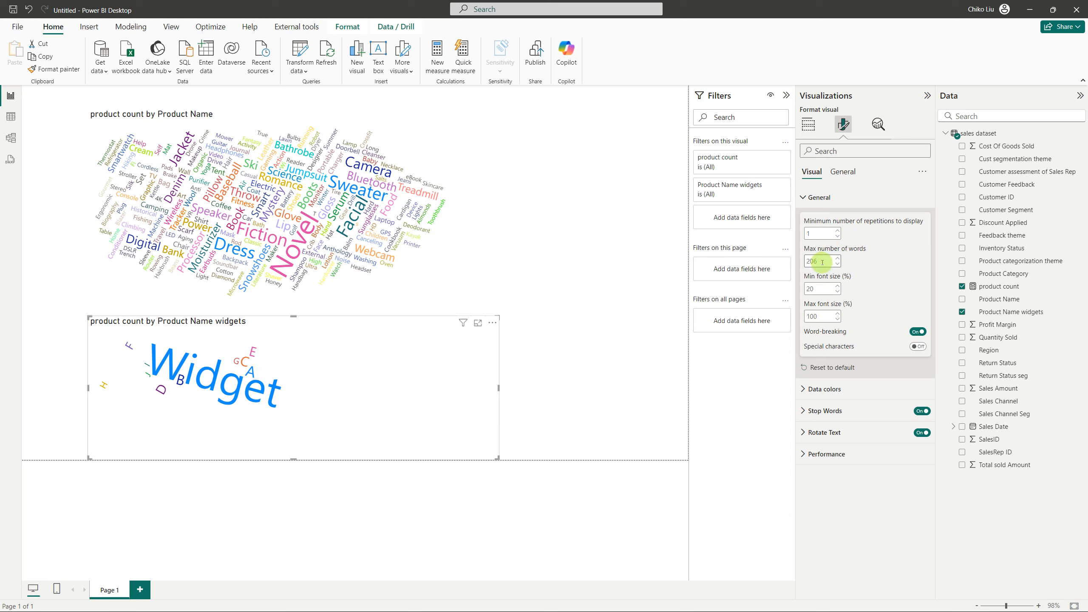
pyautogui.moveTo(822, 262); pyautogui.dragTo(807, 262)
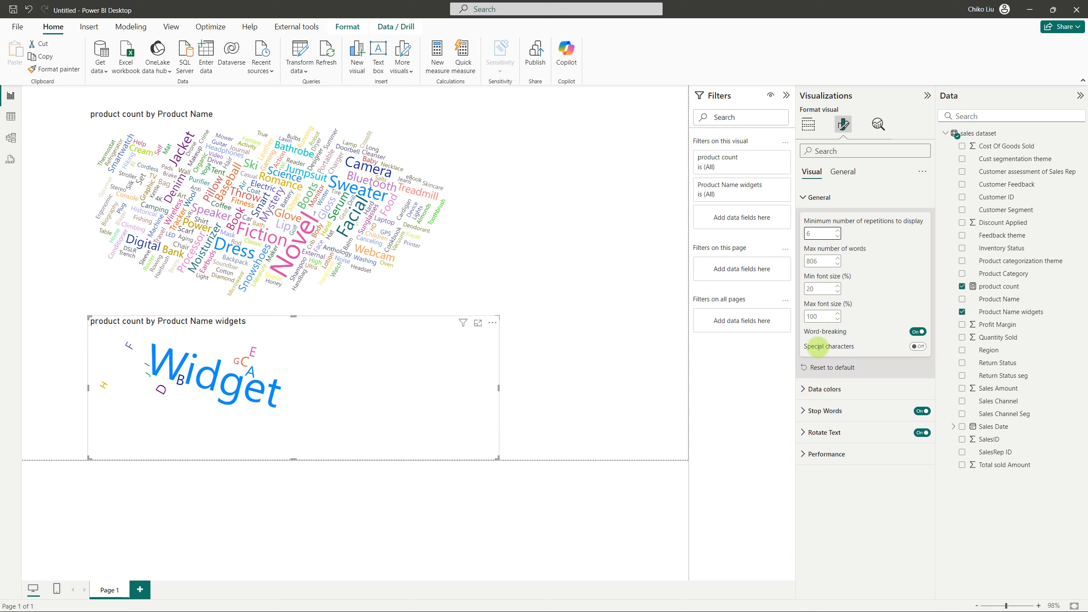
pyautogui.click(920, 333)
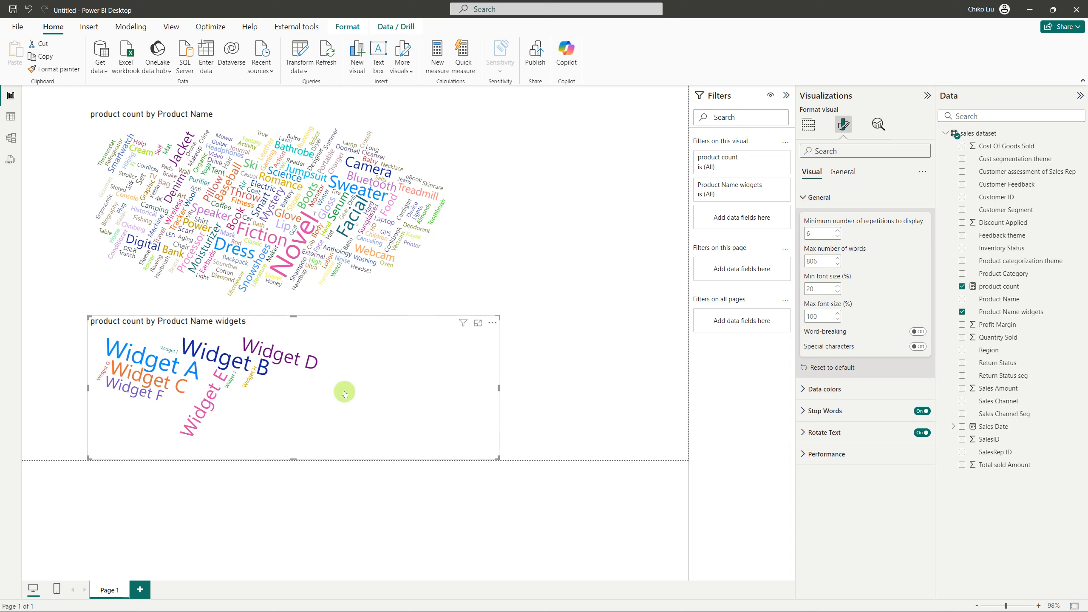
pyautogui.moveTo(249, 406)
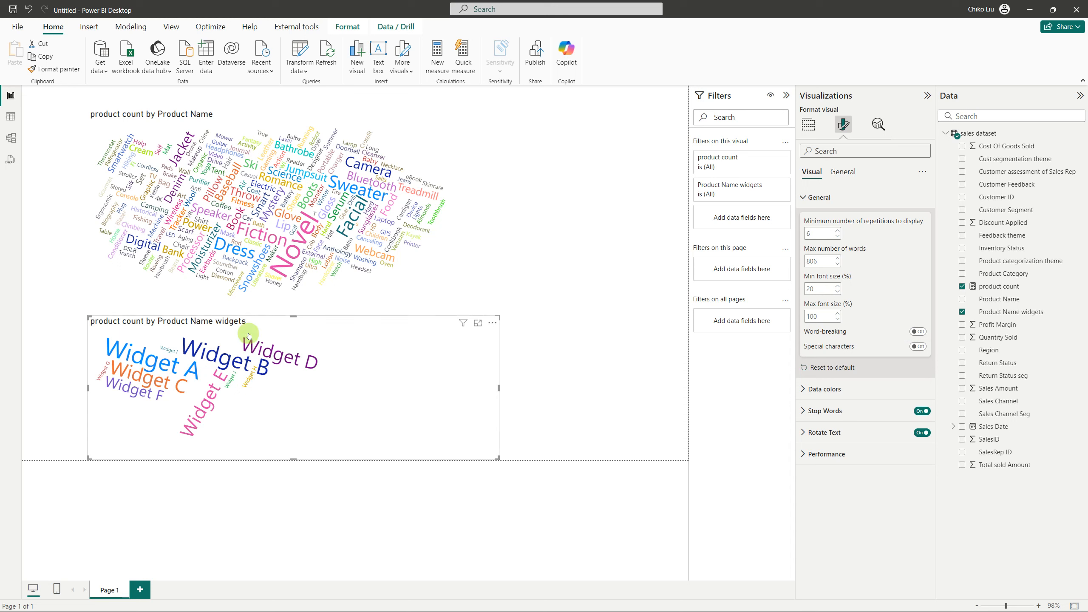
# Turn off word-breaking for the Product Name word cloud and inspect the counts of its largest product names
pyautogui.click(268, 283)
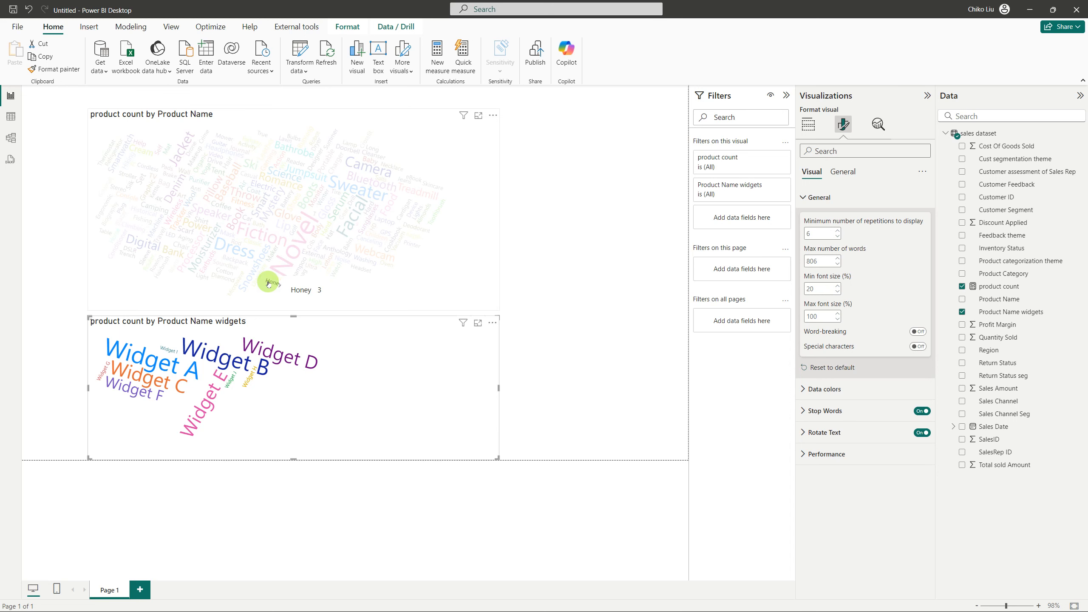
pyautogui.click(470, 288)
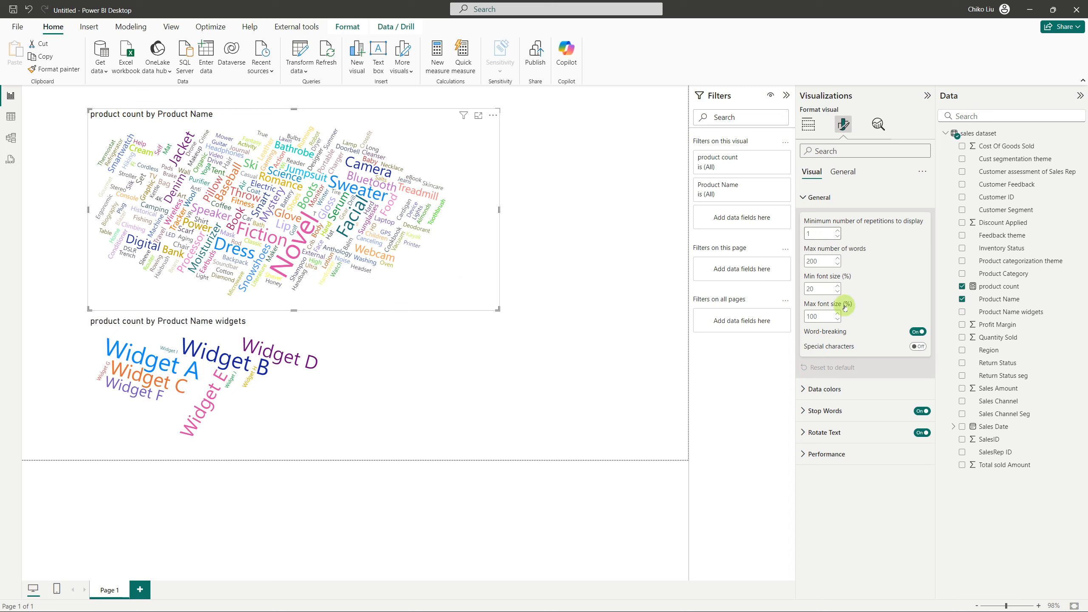
pyautogui.click(918, 331)
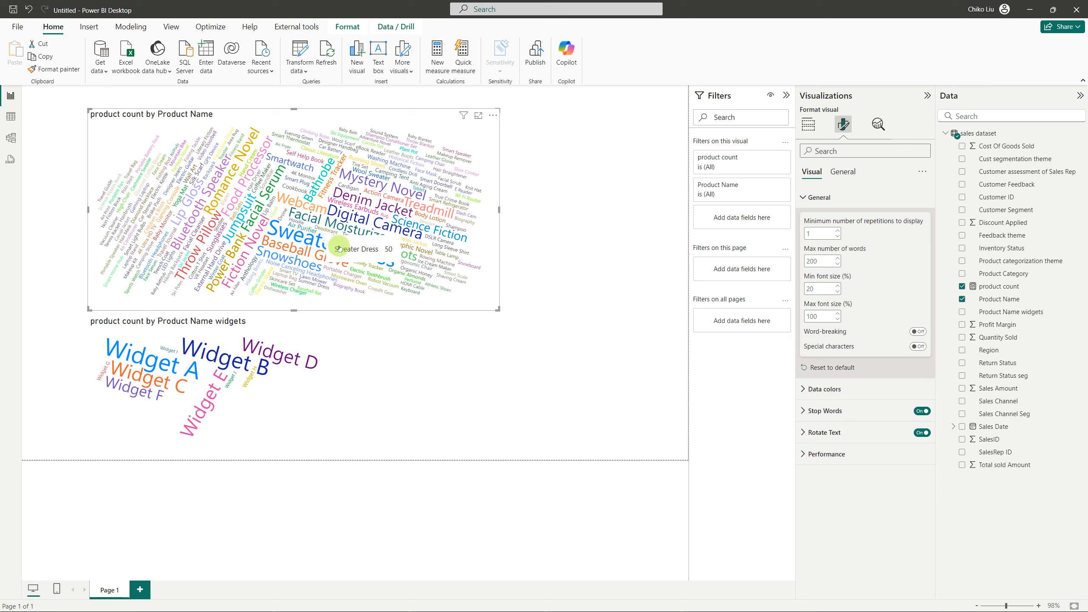
pyautogui.moveTo(355, 251)
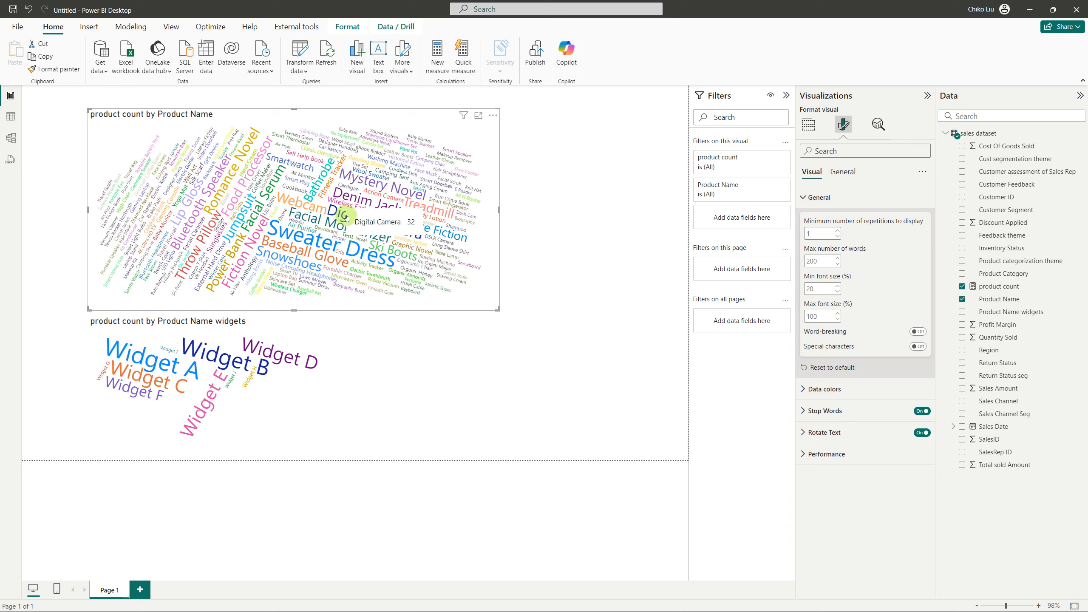
pyautogui.moveTo(375, 227)
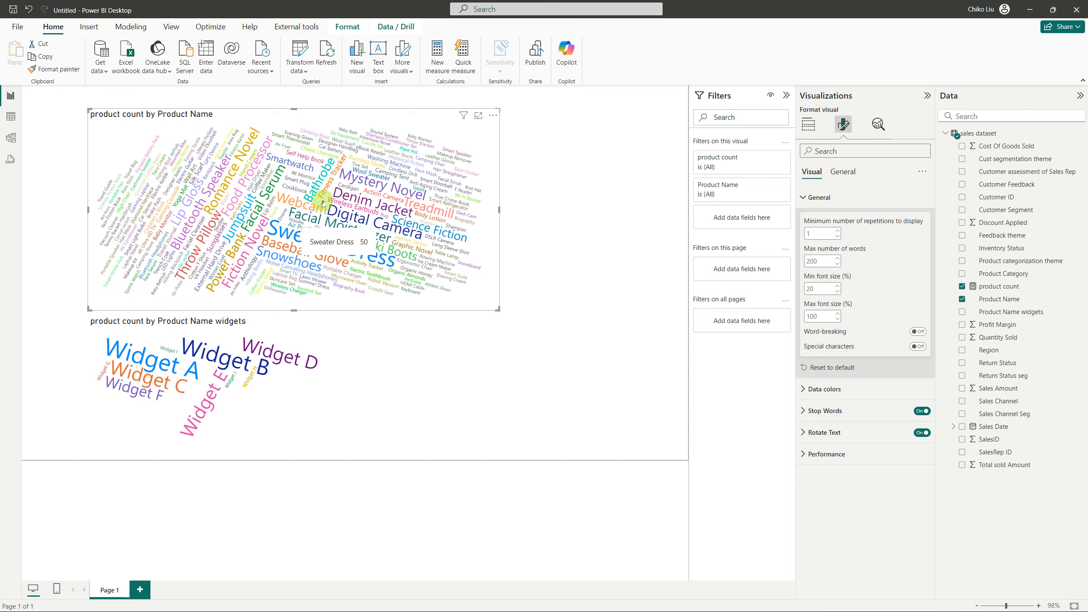
pyautogui.moveTo(373, 180)
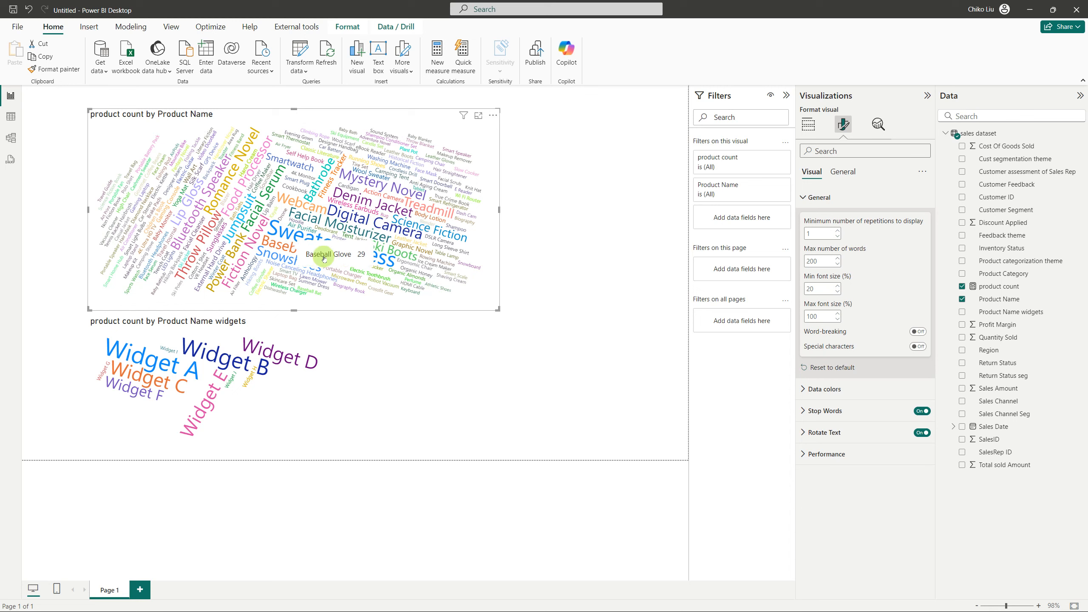
pyautogui.moveTo(346, 276)
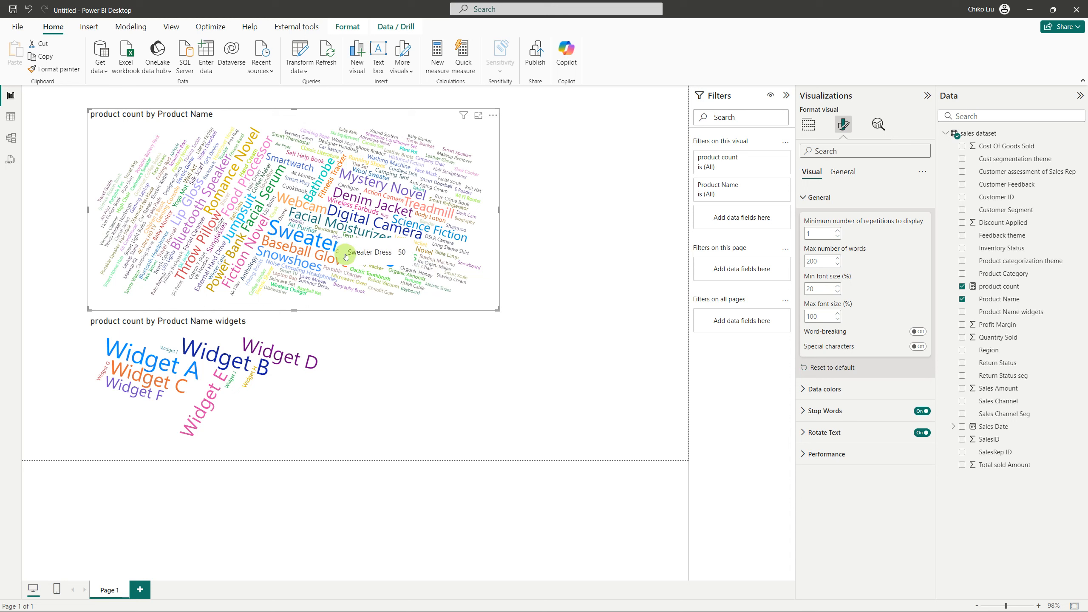
pyautogui.moveTo(336, 226)
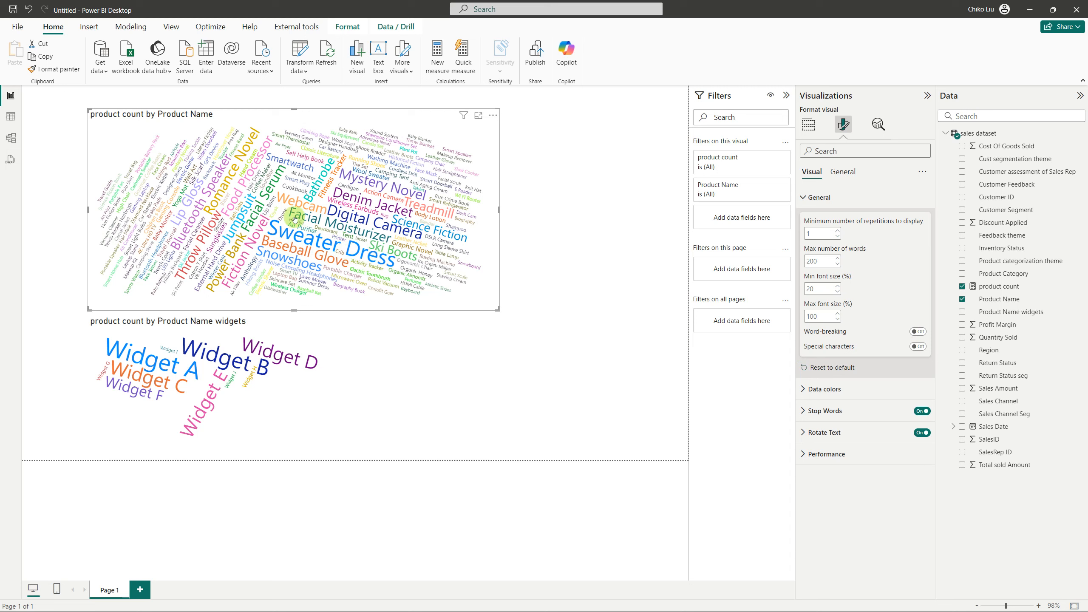
# Check the Widget A entry in the Product Name widgets word cloud and delete that word cloud from the page
pyautogui.moveTo(220, 201)
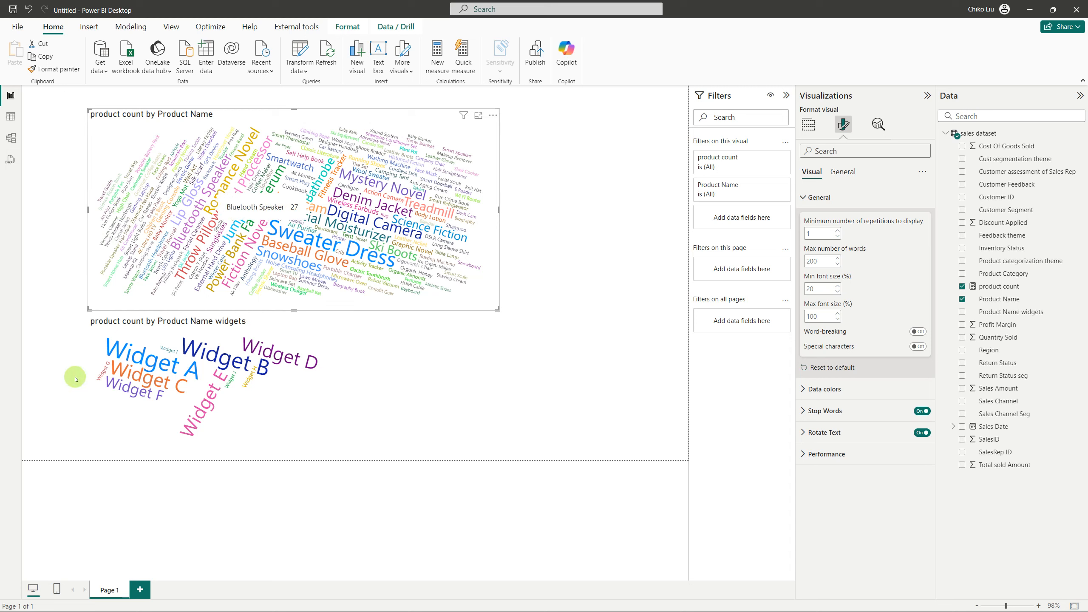
pyautogui.click(163, 365)
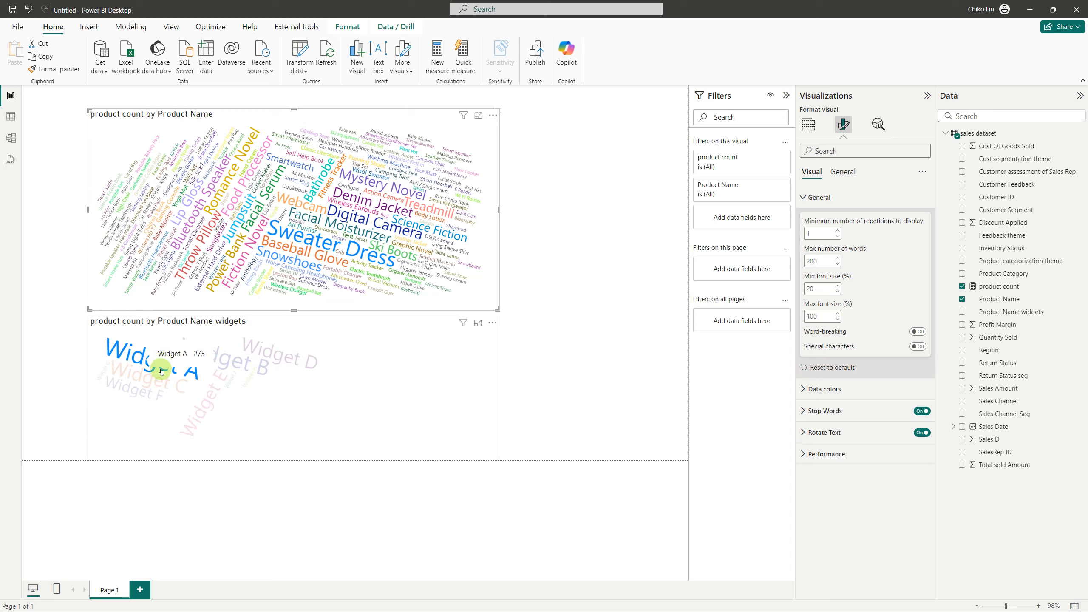
pyautogui.click(105, 418)
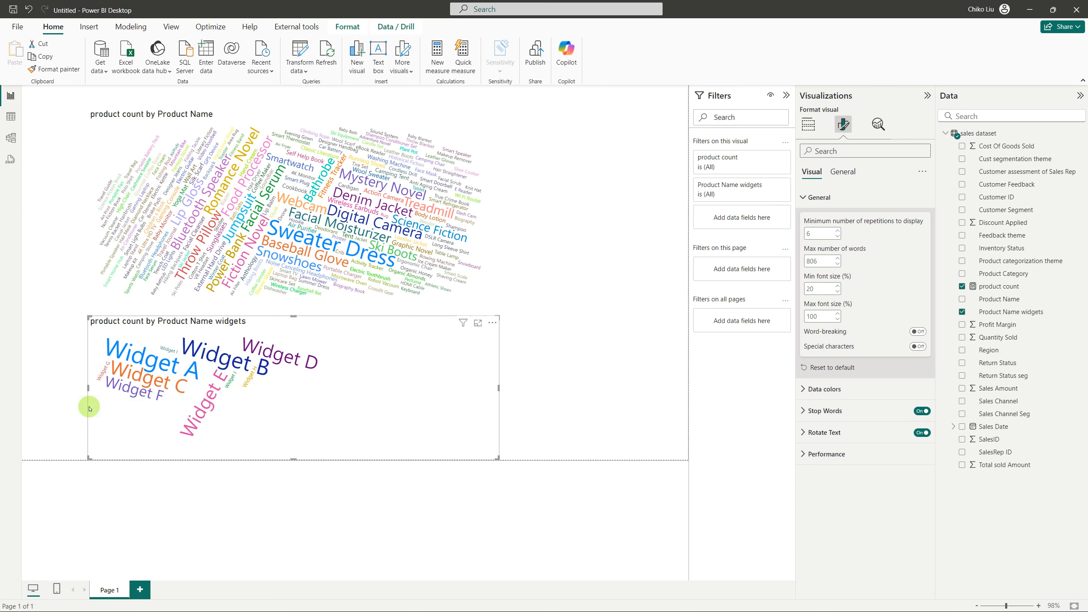
pyautogui.press('Delete')
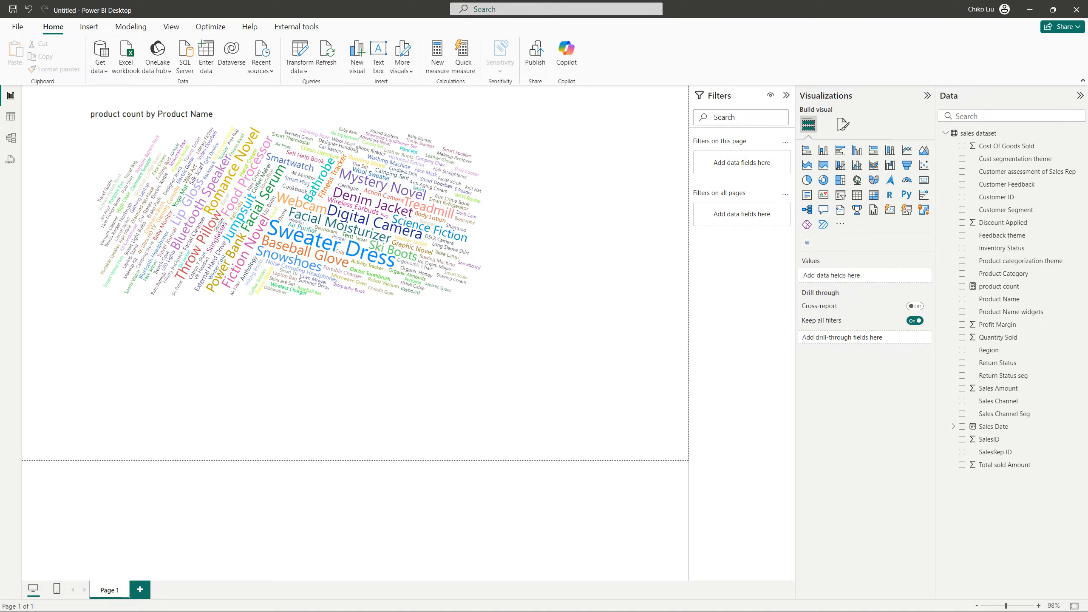
# Switch to the capstone project PDF in the browser and review the chart requirements from Section 7 back to Section 1
pyautogui.hotkey('alt', 'Tab')
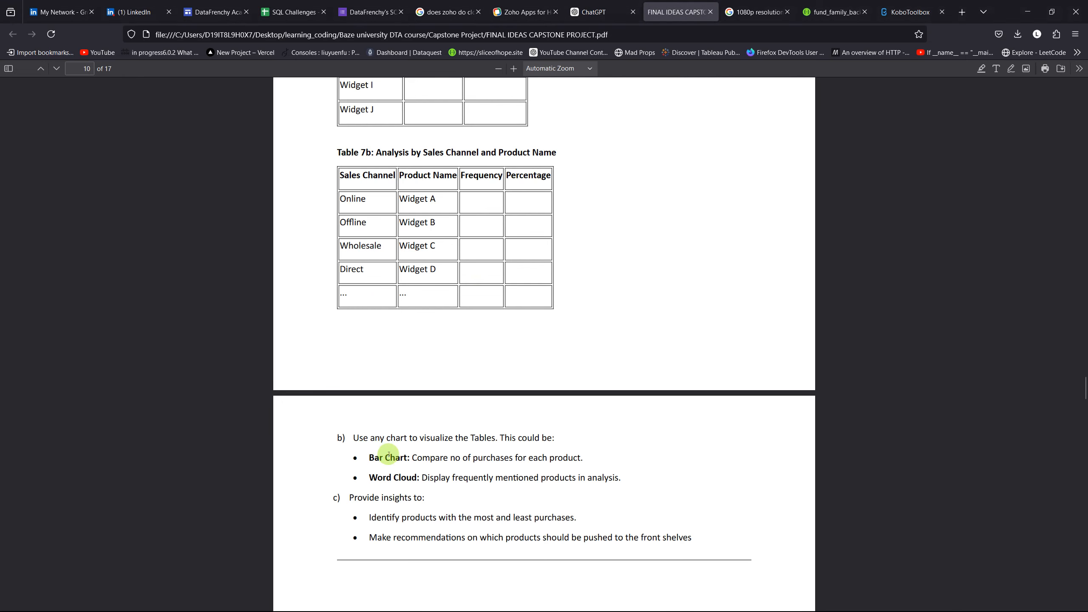
pyautogui.scroll(10, 388, 455)
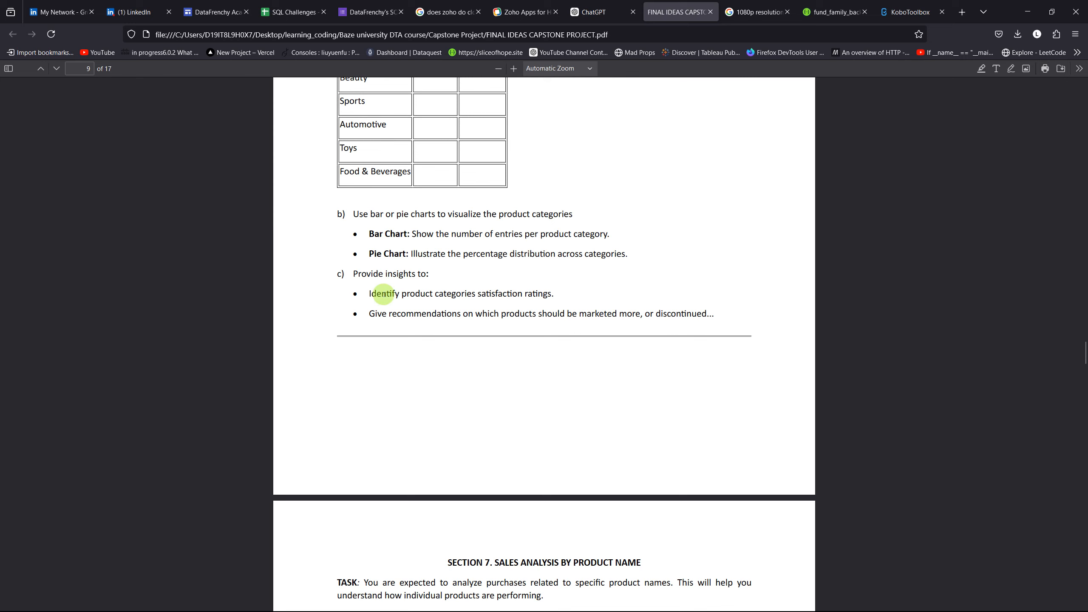
pyautogui.scroll(15, 408, 295)
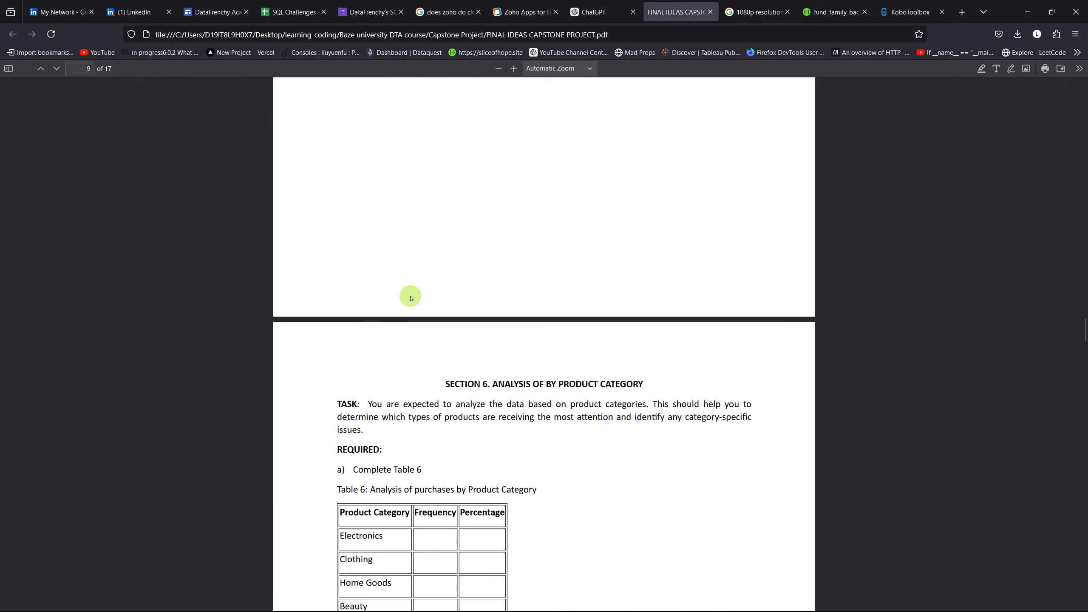
pyautogui.scroll(10, 396, 424)
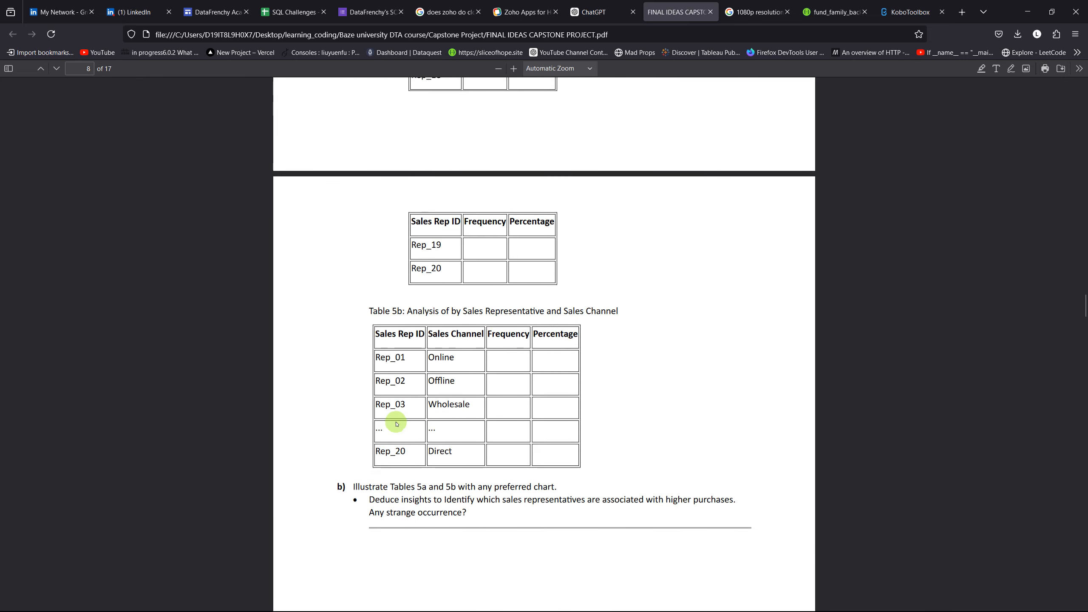
pyautogui.scroll(10, 396, 424)
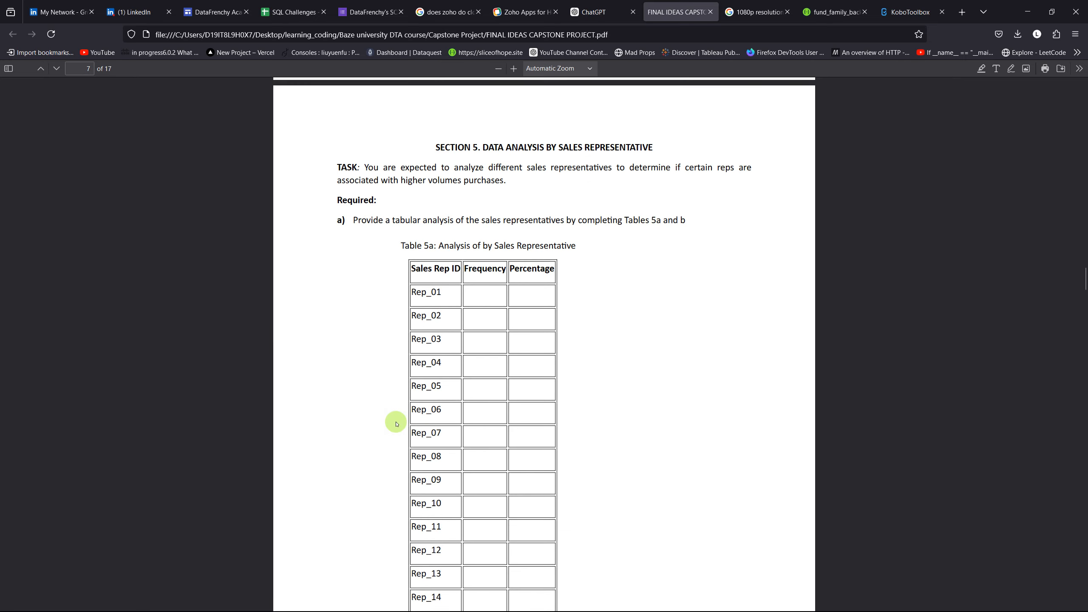
pyautogui.scroll(10, 396, 423)
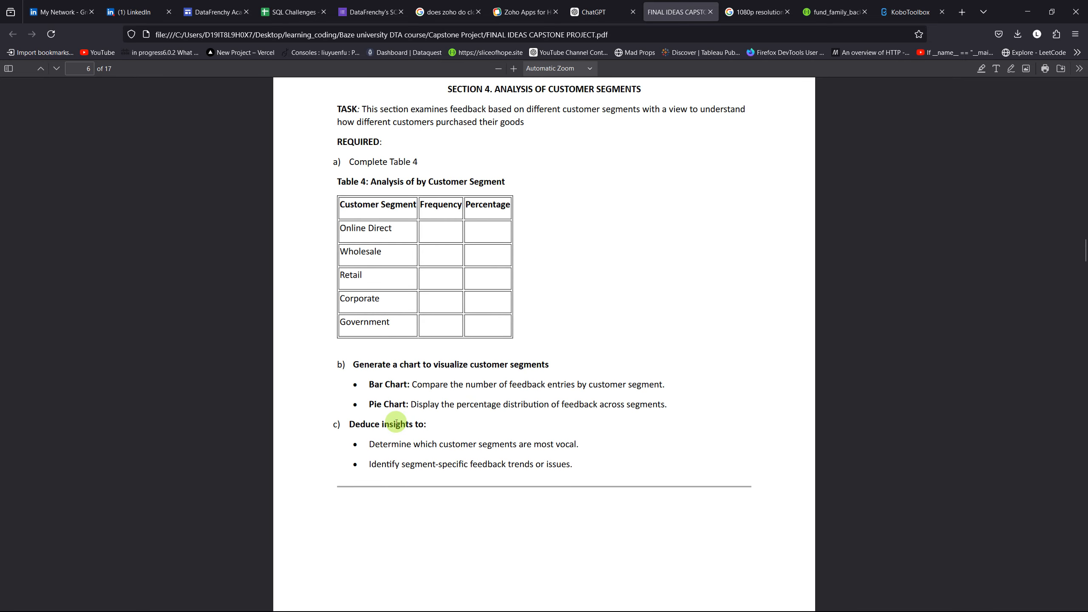
pyautogui.scroll(10, 397, 423)
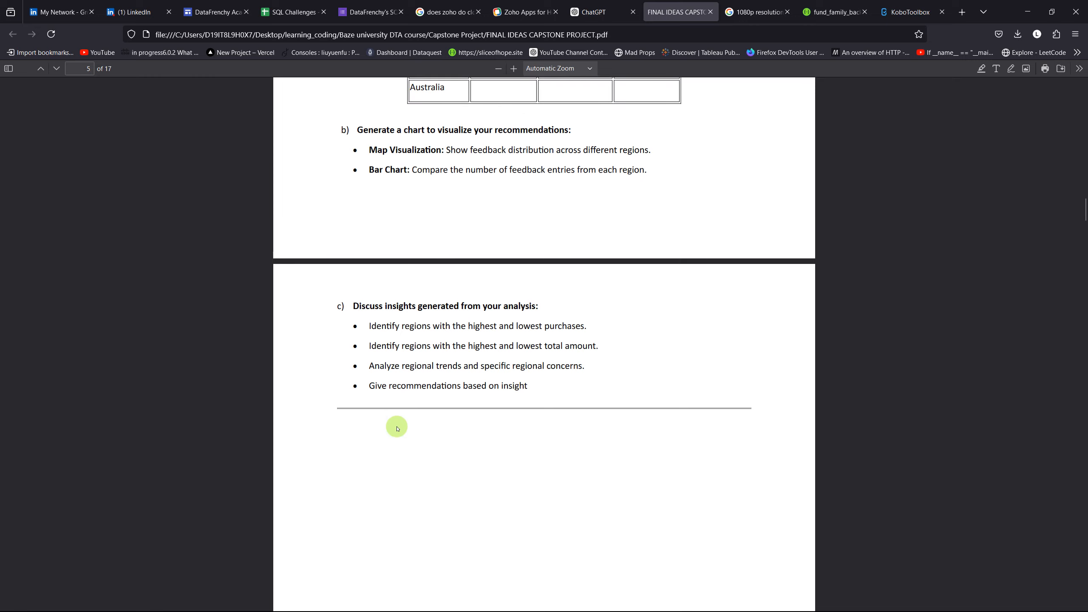
pyautogui.scroll(6, 396, 425)
pyautogui.scroll(-3, 396, 426)
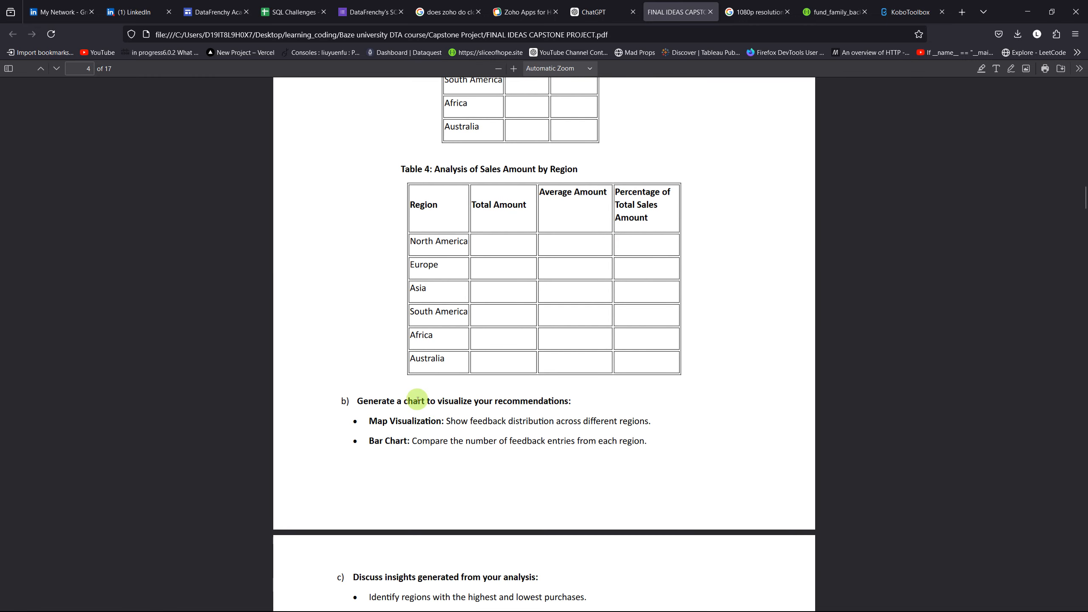
pyautogui.scroll(15, 433, 437)
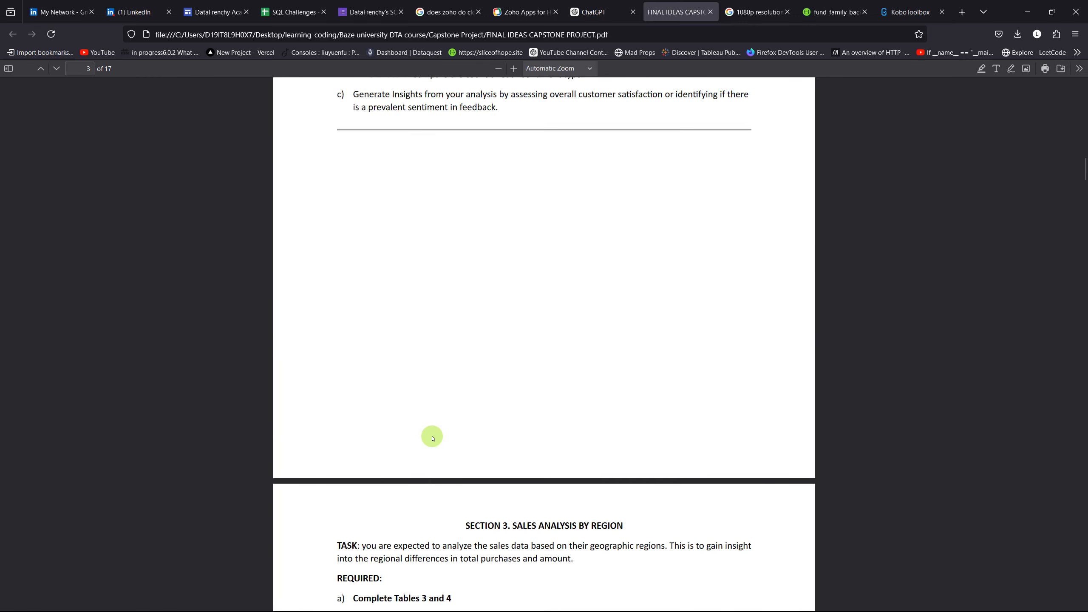
pyautogui.scroll(12, 433, 437)
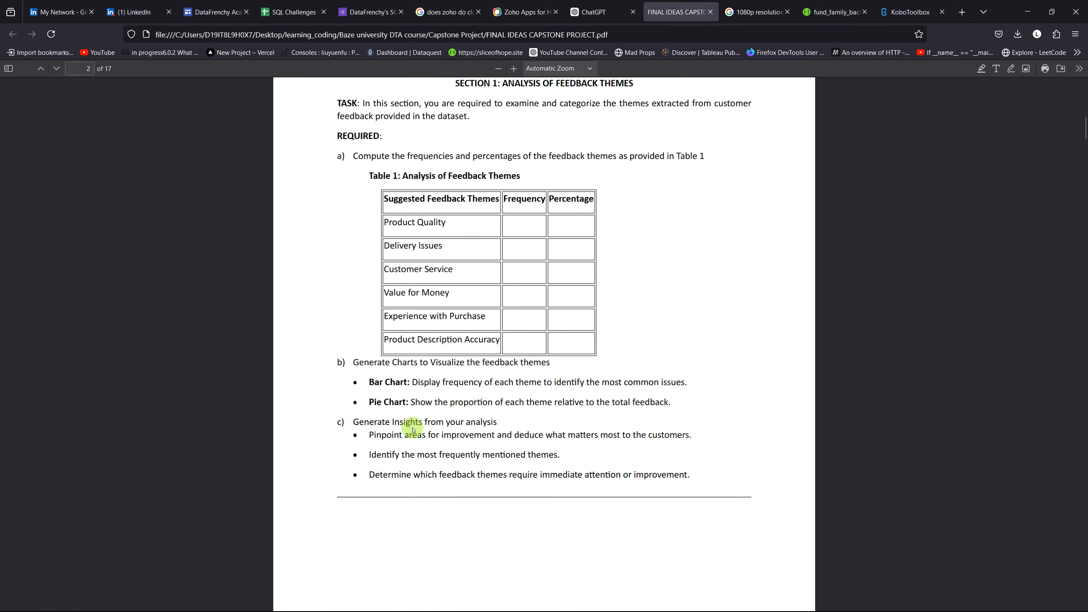
pyautogui.scroll(14, 412, 428)
# Look through the remaining sections of the capstone PDF and read the Section 11 discount analysis chart requirements
pyautogui.scroll(-20, 410, 424)
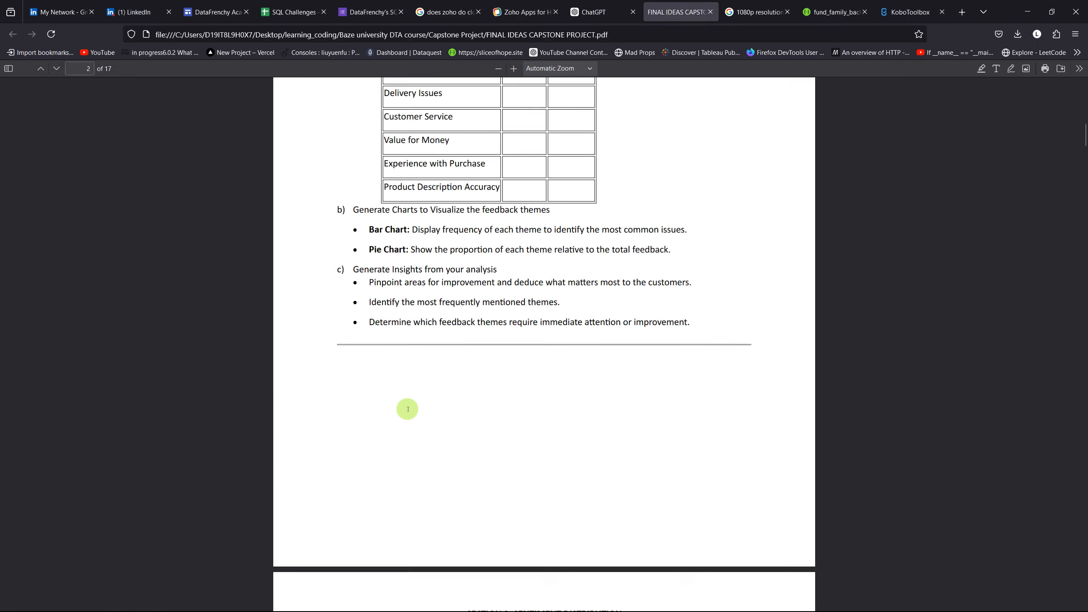
pyautogui.scroll(-20, 407, 410)
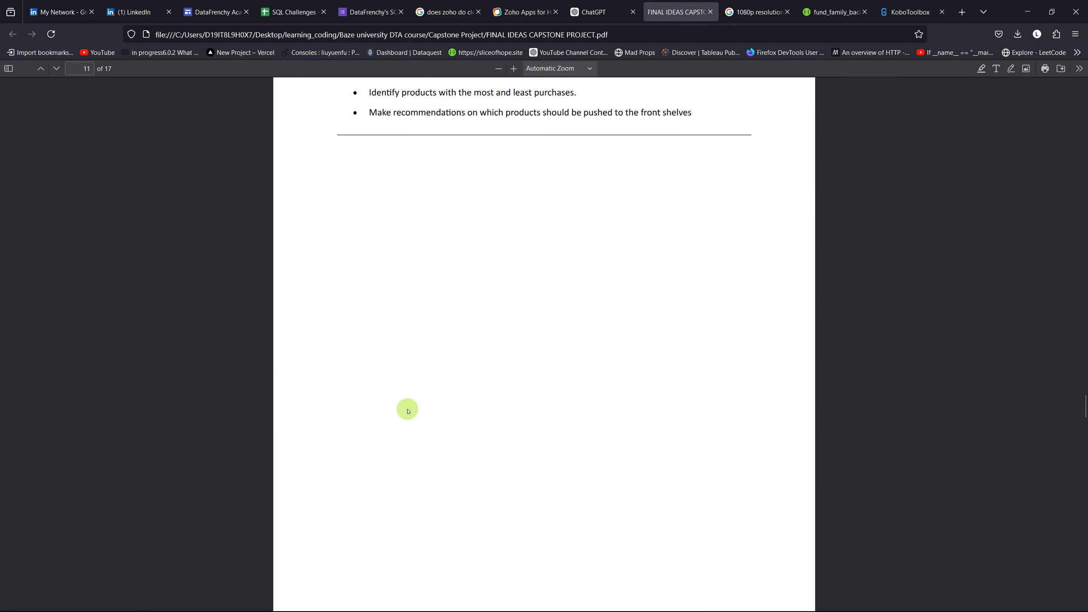
pyautogui.scroll(-20, 407, 408)
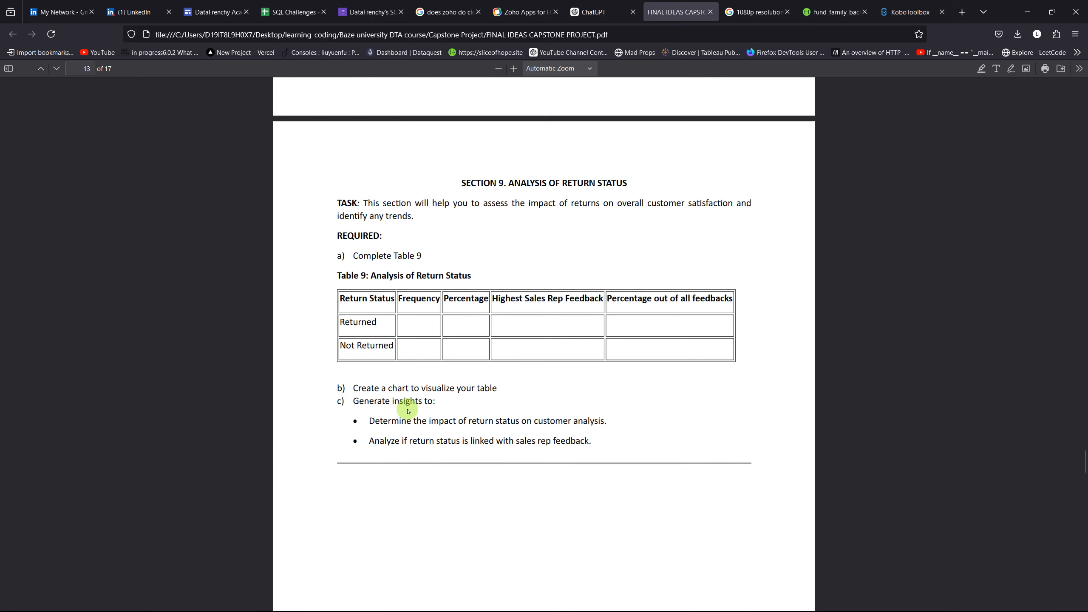
pyautogui.scroll(-20, 408, 409)
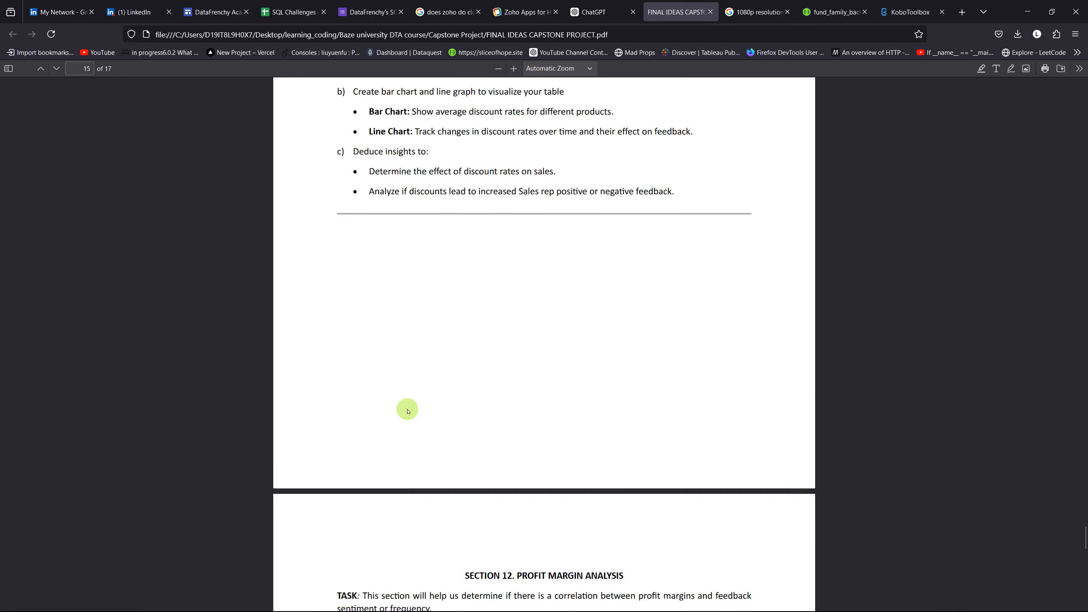
pyautogui.scroll(3, 408, 409)
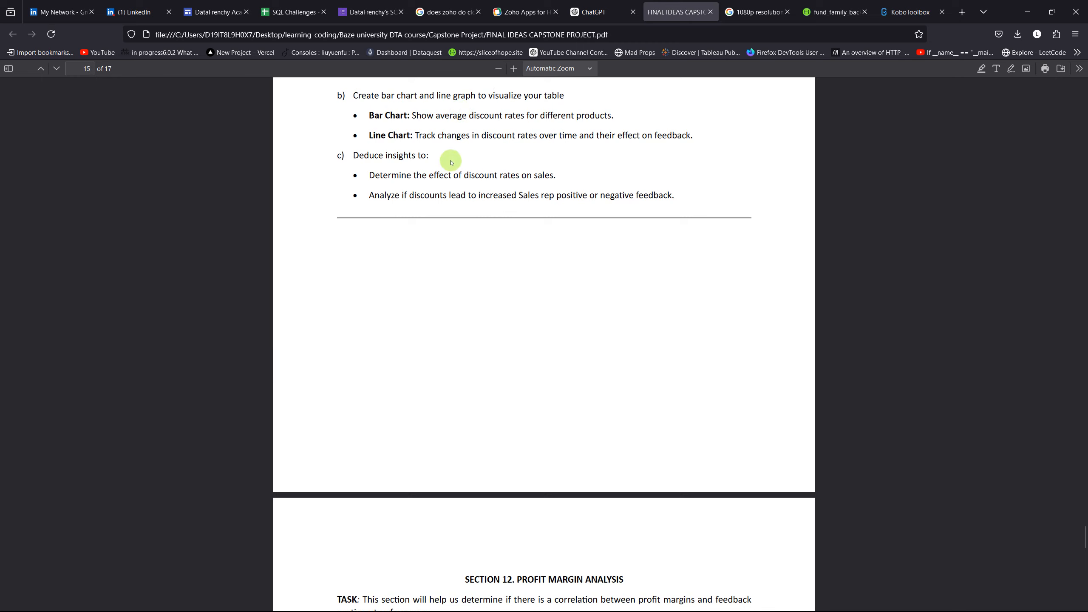
pyautogui.scroll(1, 437, 177)
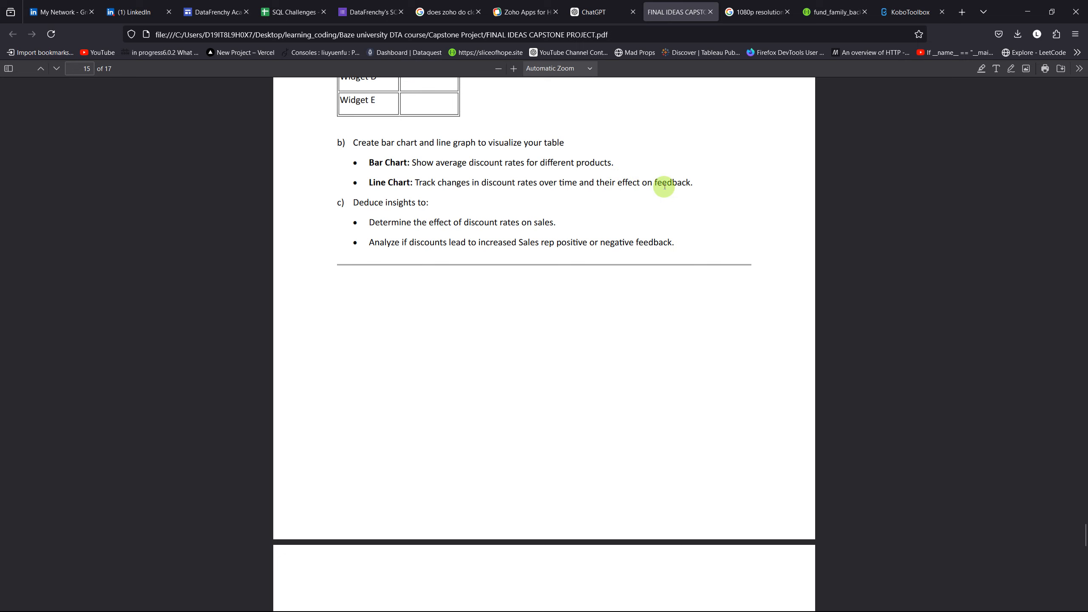
pyautogui.scroll(3, 664, 187)
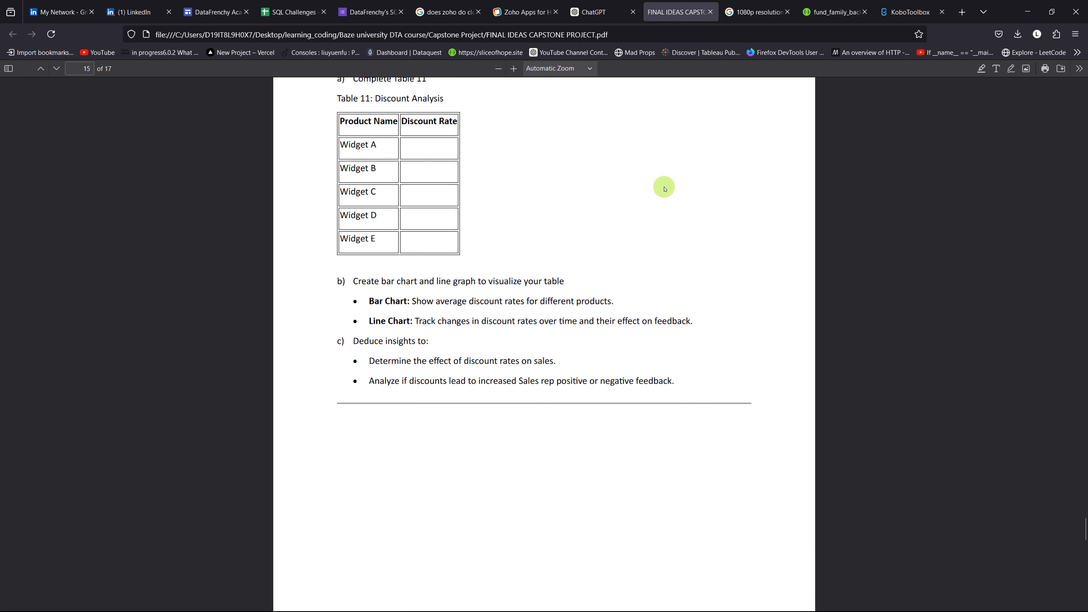
# Return to Power BI and create a line chart of Discount Applied by Sales Date below the word cloud
pyautogui.click(1032, 12)
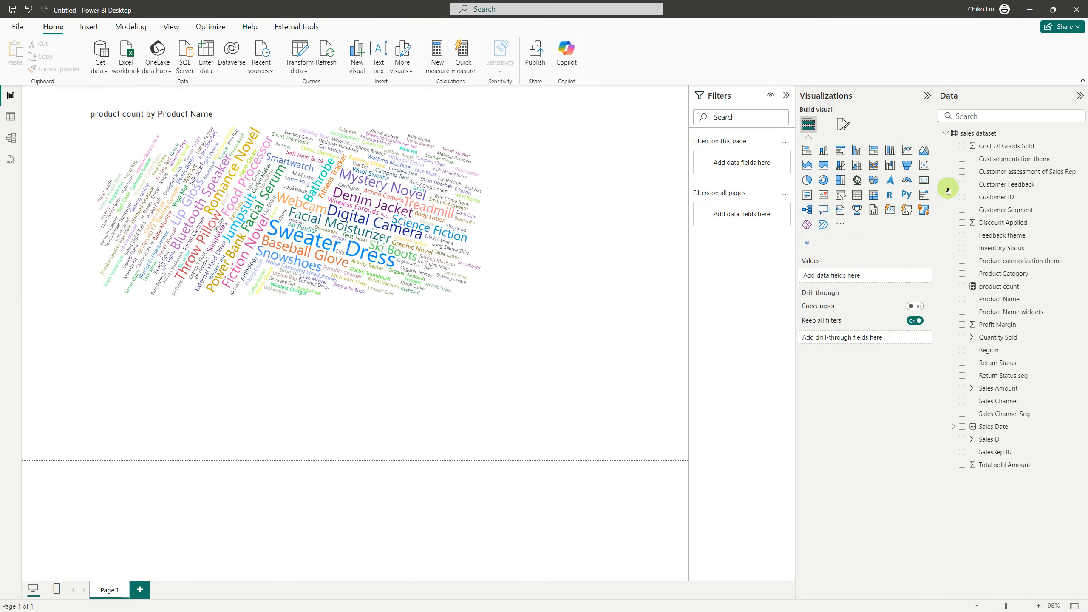
pyautogui.click(963, 427)
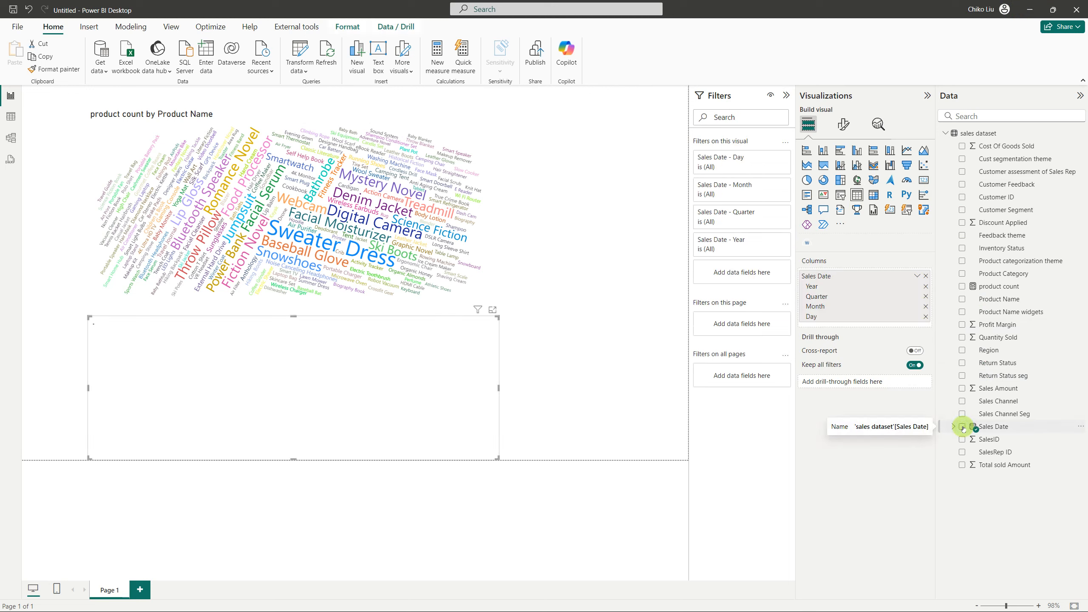
pyautogui.click(963, 222)
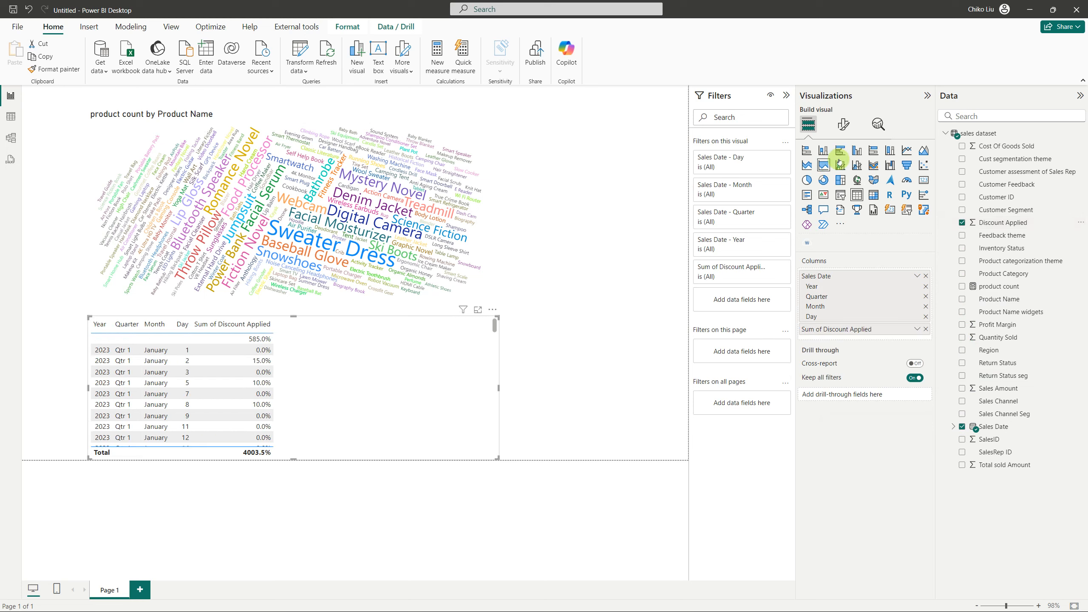
pyautogui.click(907, 151)
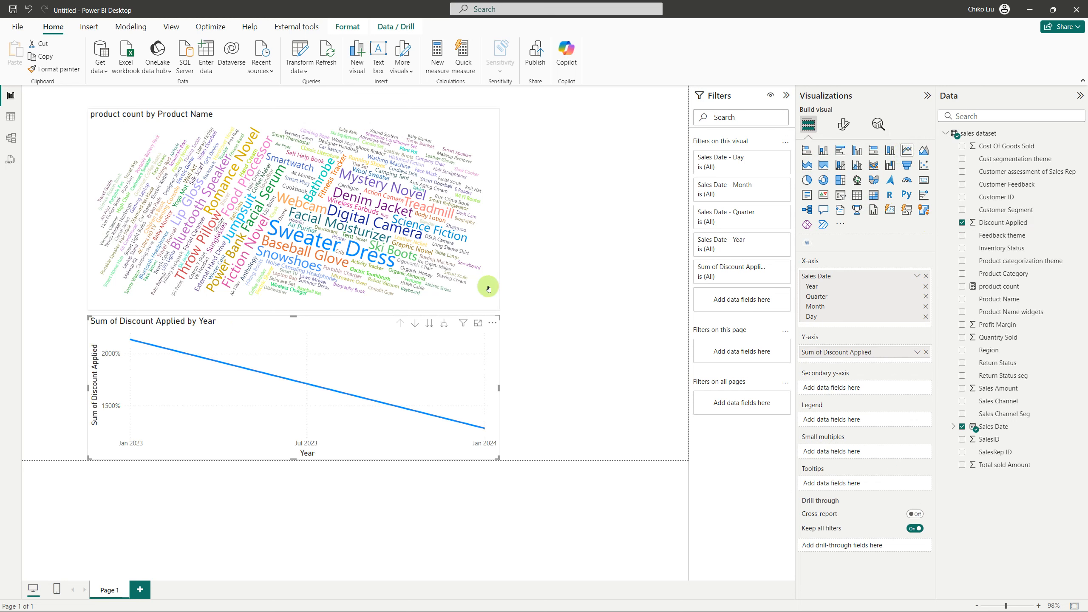
# Remove the Day level from the line chart's Sales Date hierarchy and expand the chart down to months
pyautogui.click(444, 326)
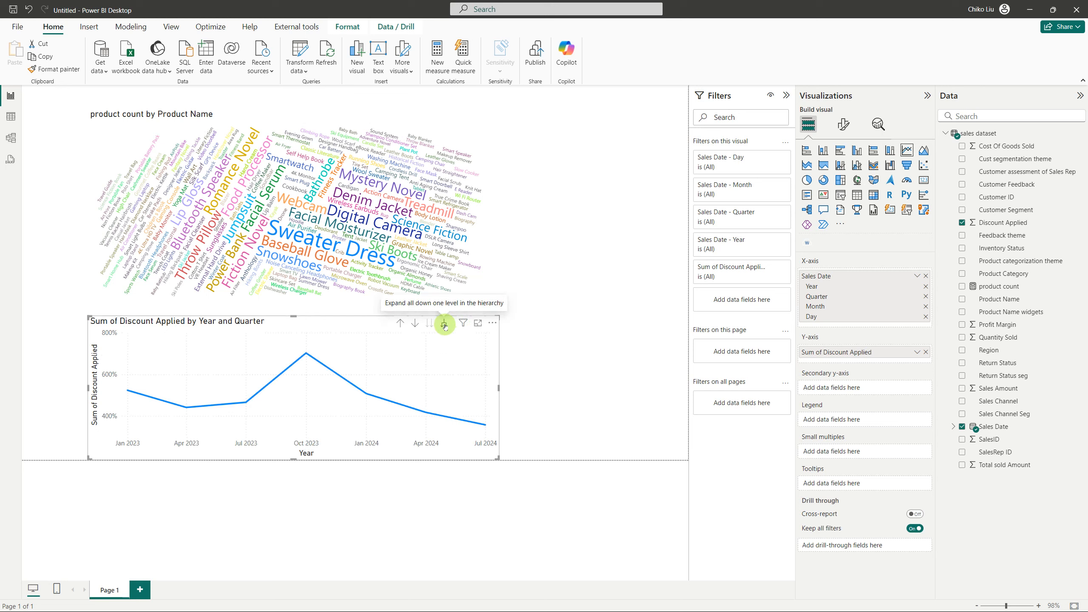
pyautogui.click(926, 317)
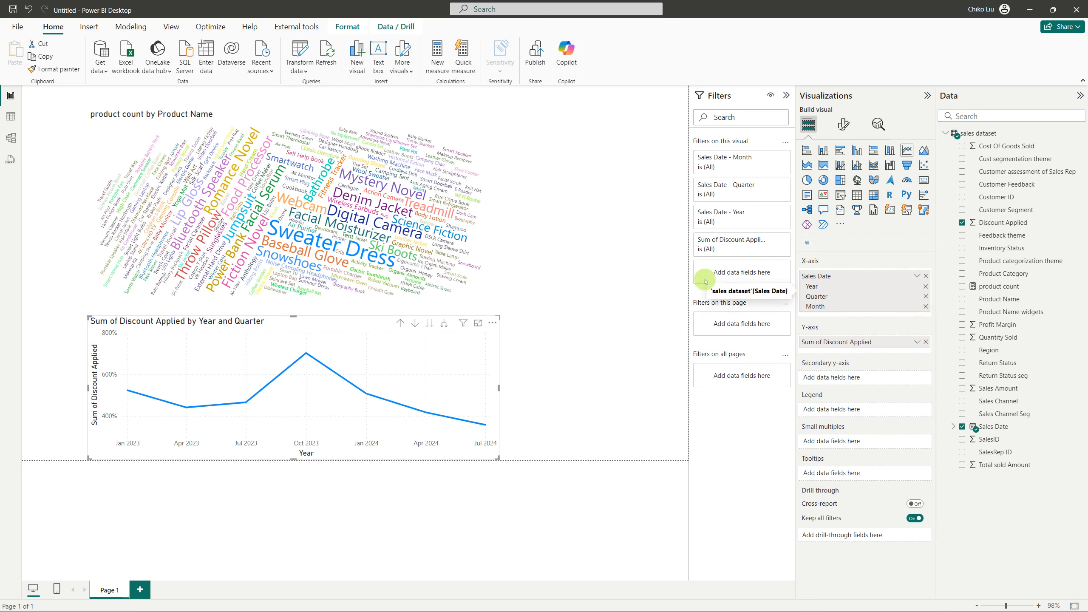
pyautogui.click(445, 327)
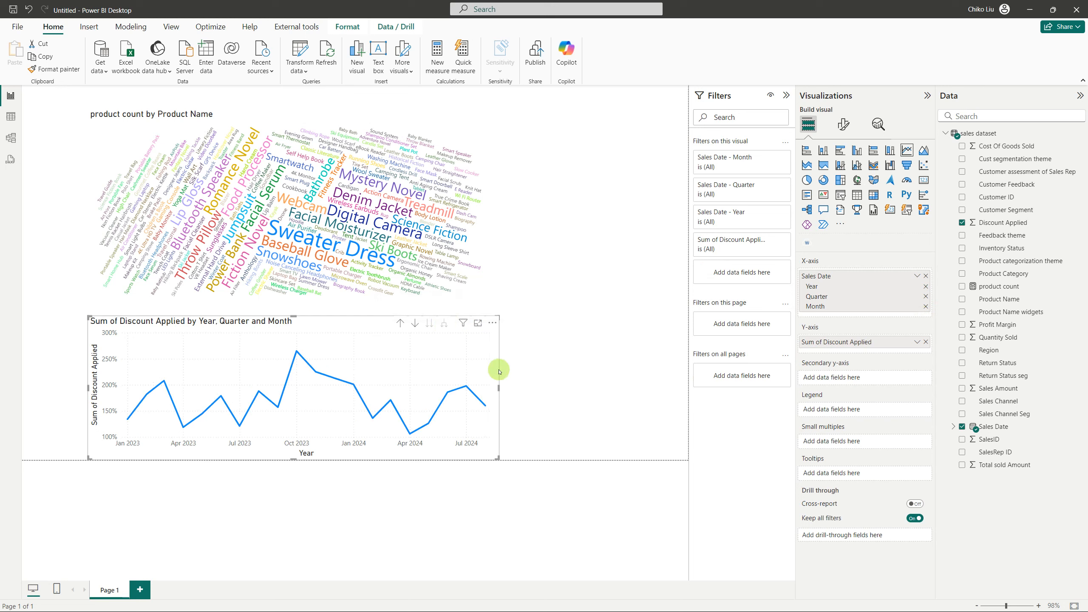
# Widen the discount line chart toward the page's right edge and turn on its data labels
pyautogui.moveTo(499, 388); pyautogui.dragTo(625, 386)
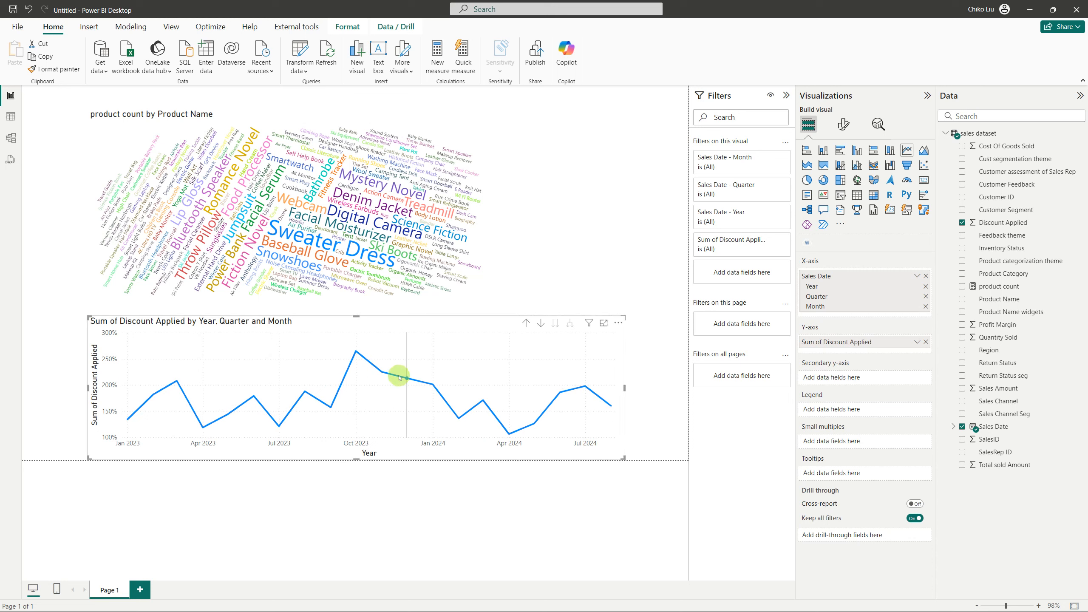
pyautogui.click(842, 124)
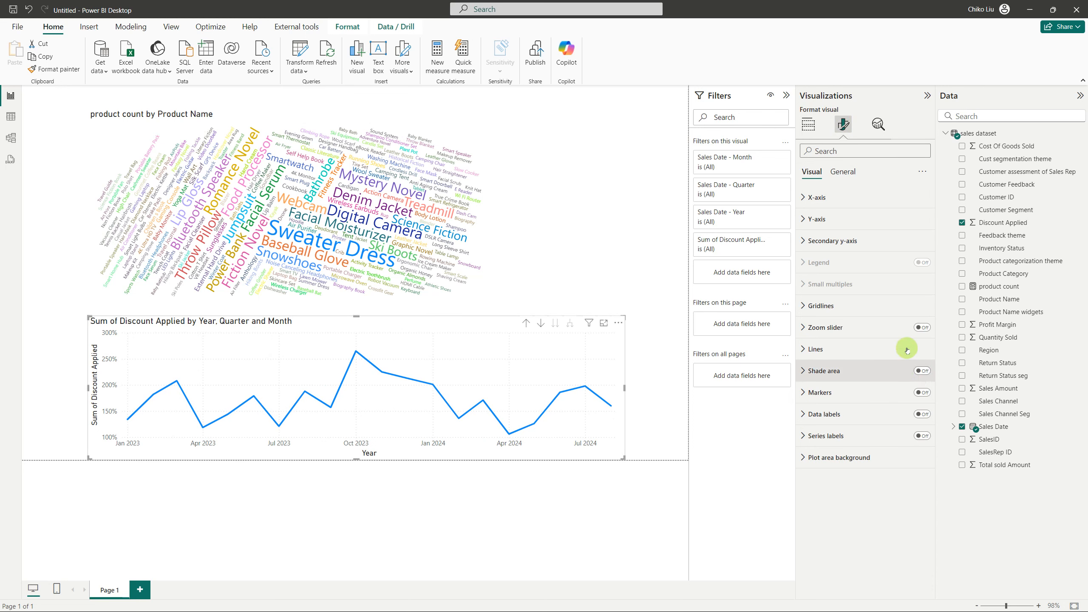
pyautogui.click(923, 414)
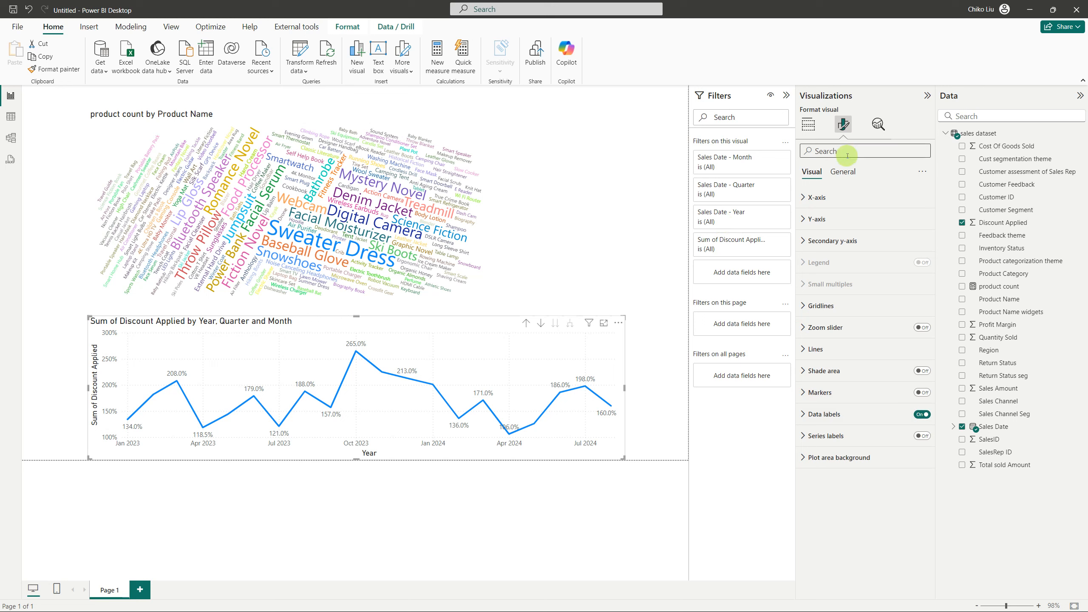
pyautogui.click(808, 127)
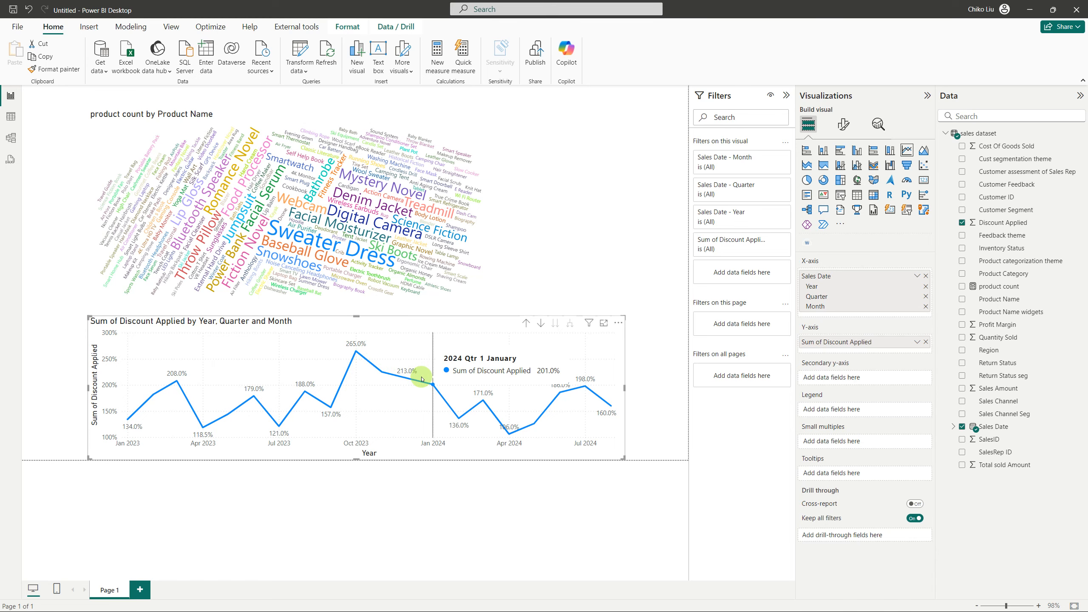
# Switch to the capstone PDF and review the requirements of the discount analysis and the preceding product price section
pyautogui.hotkey('alt', 'Tab')
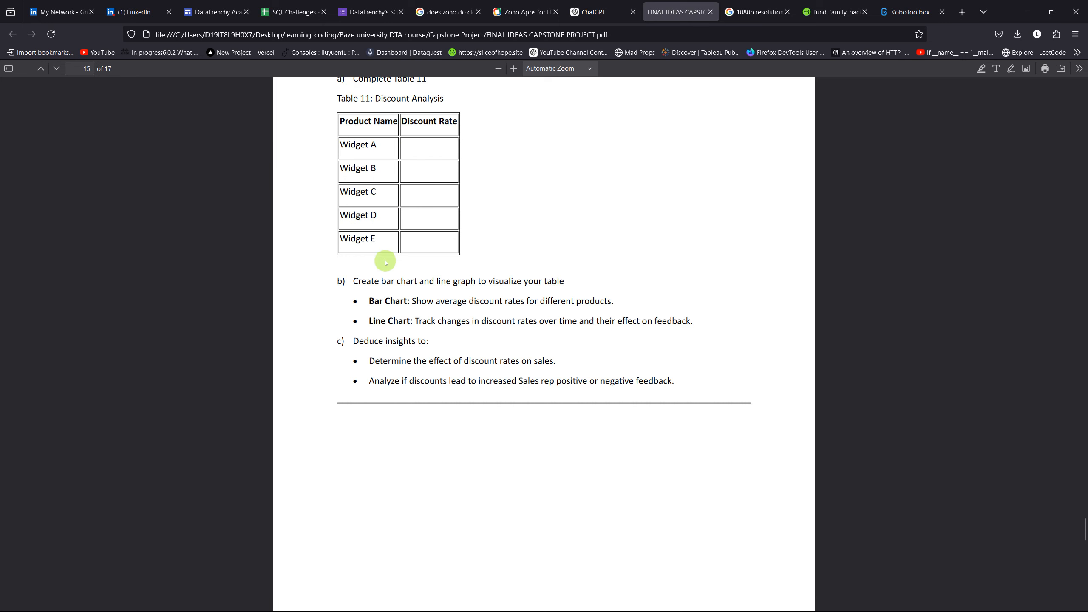
pyautogui.scroll(1, 387, 262)
pyautogui.scroll(3, 387, 263)
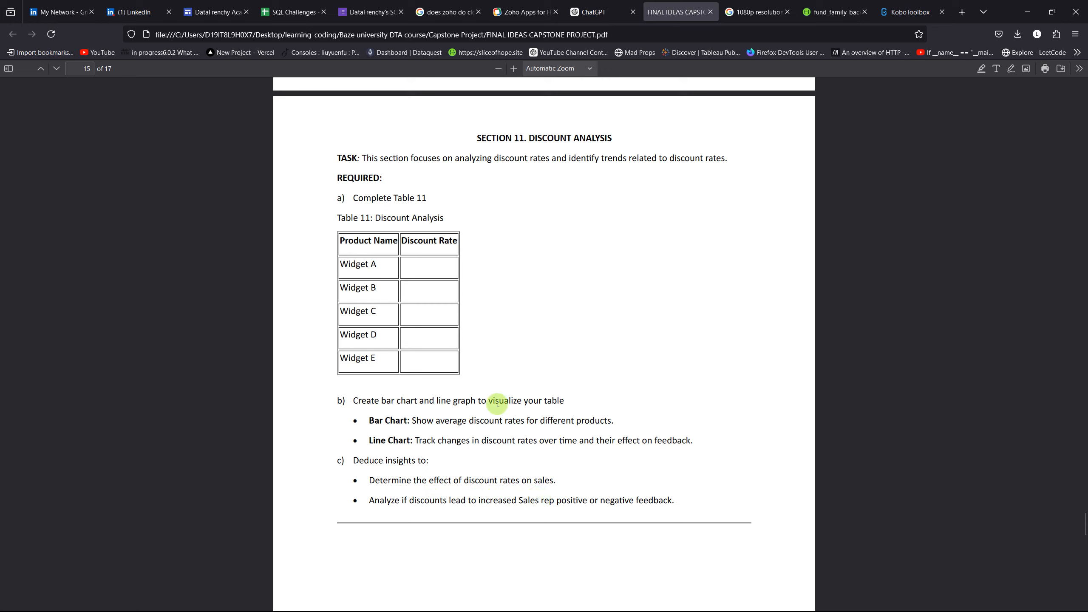
pyautogui.scroll(10, 498, 403)
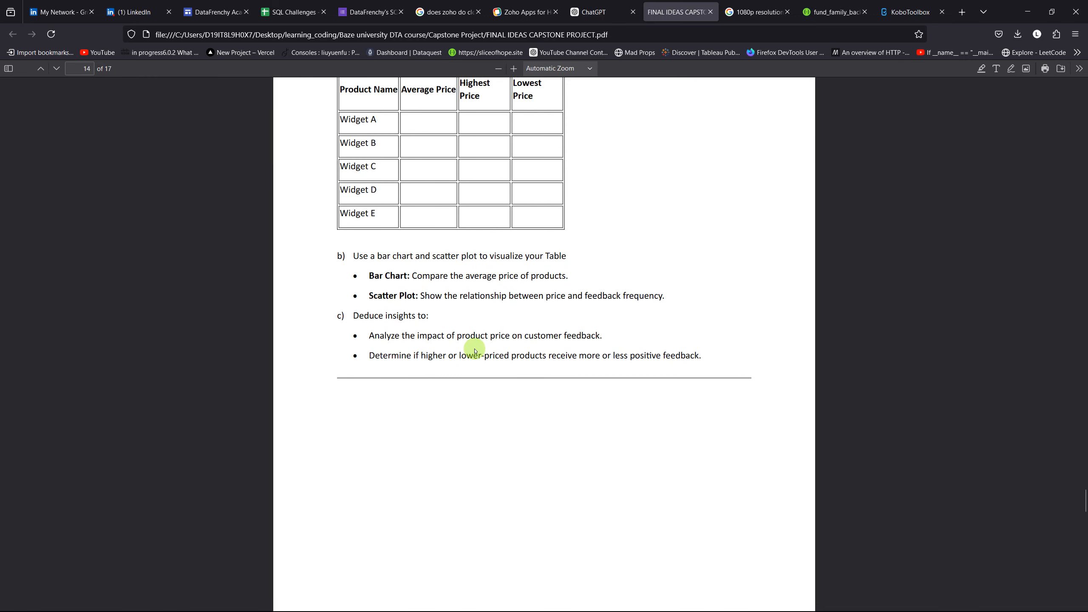
# Return to Power BI and set the page's canvas type to Custom, with a height of 2160 px and a width of 1920 px
pyautogui.scroll(1, 474, 352)
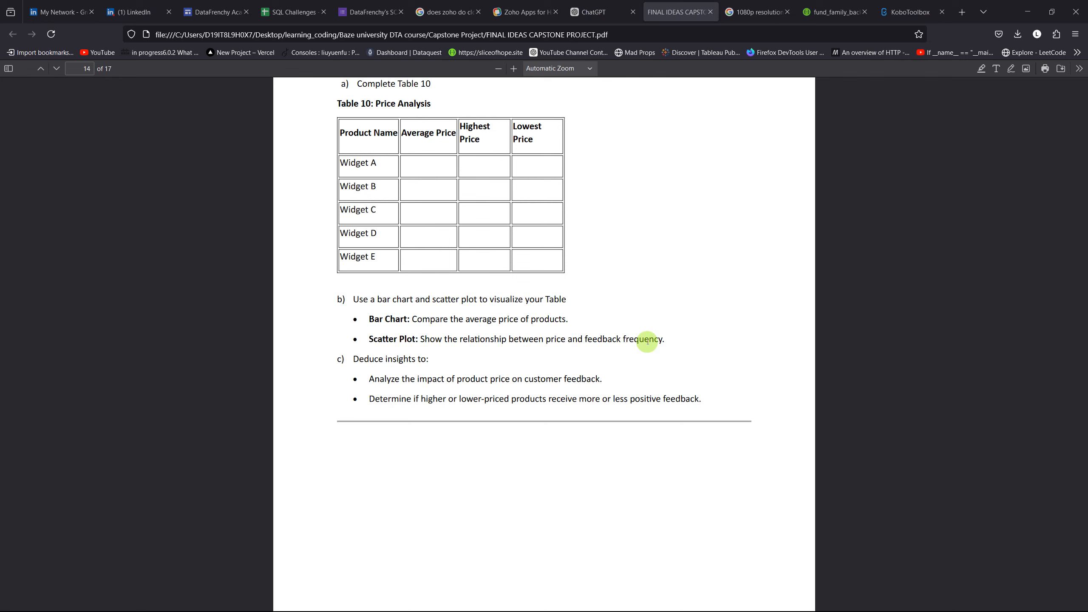
pyautogui.hotkey('alt', 'Tab')
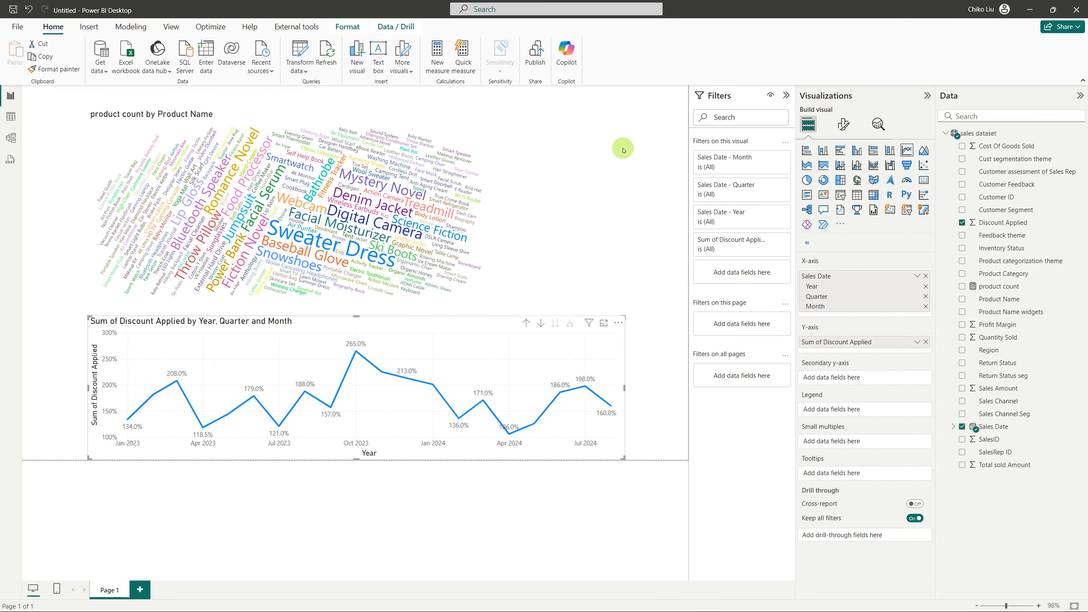
pyautogui.click(616, 230)
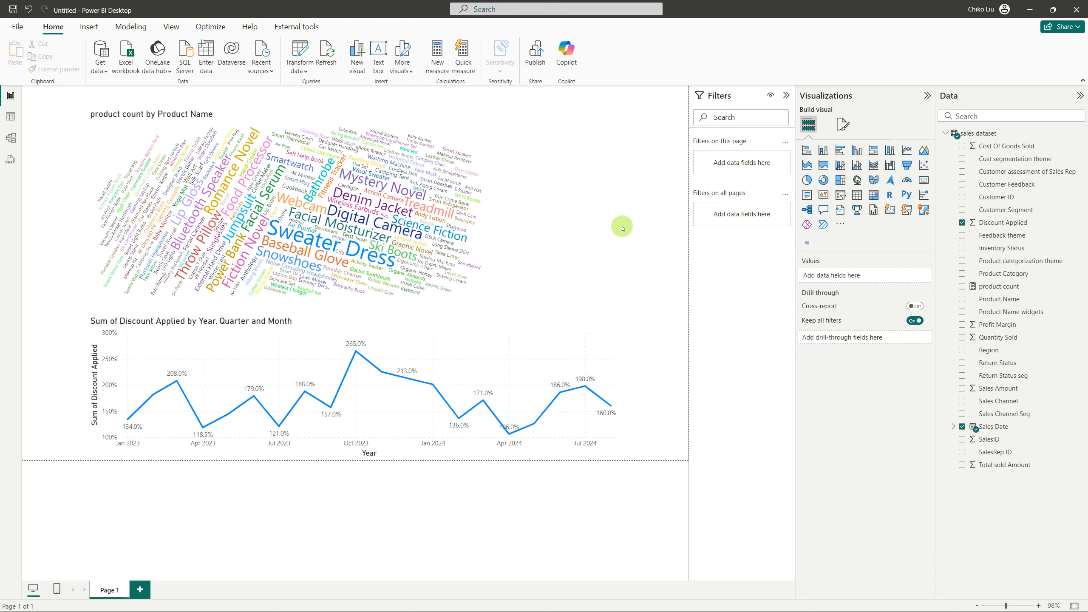
pyautogui.click(842, 124)
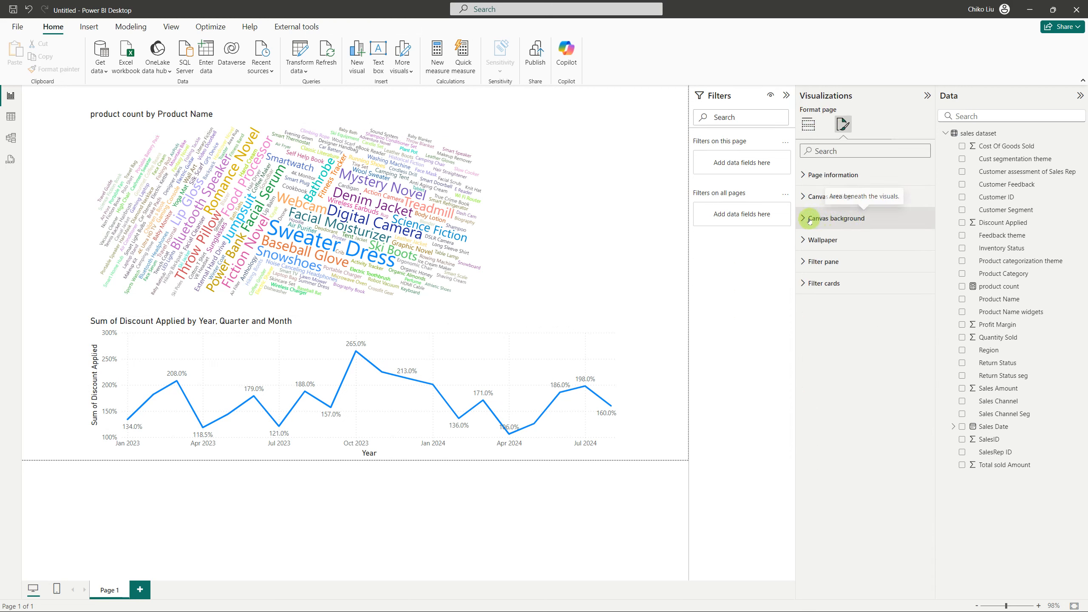
pyautogui.click(825, 197)
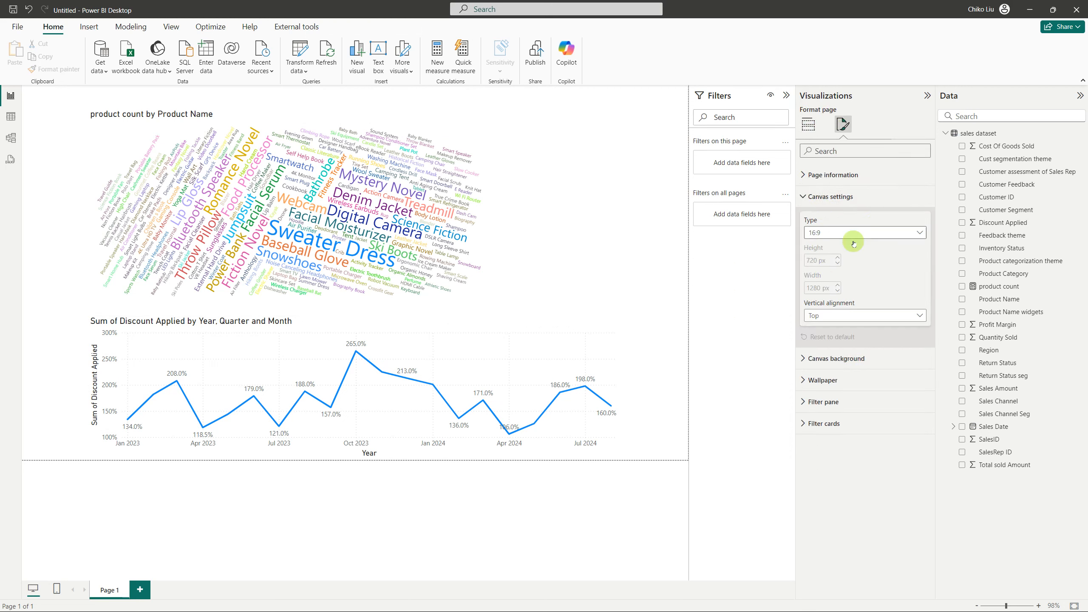
pyautogui.click(919, 232)
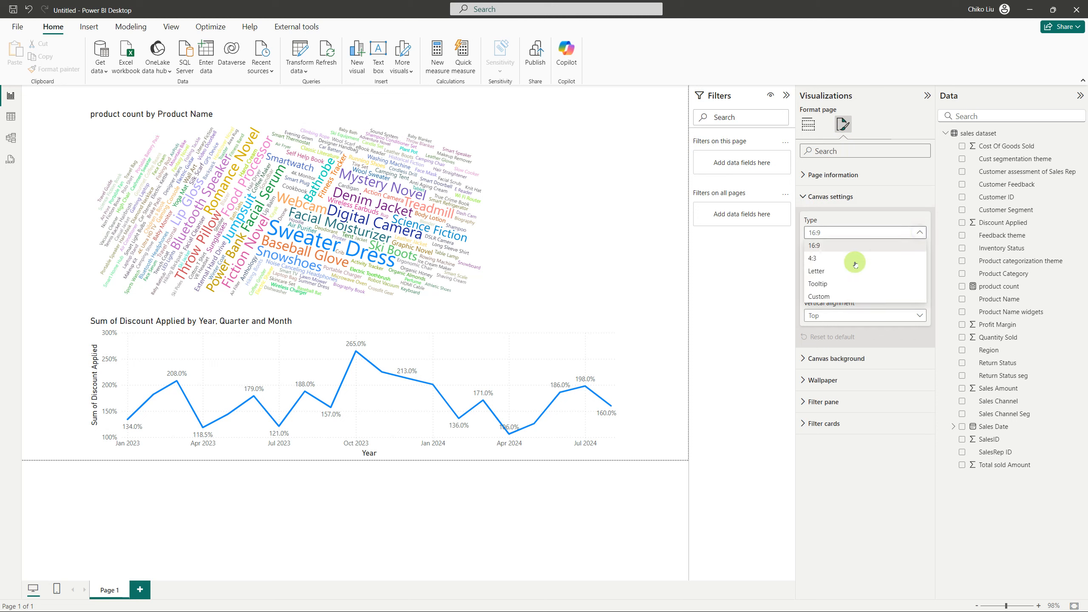
pyautogui.click(825, 295)
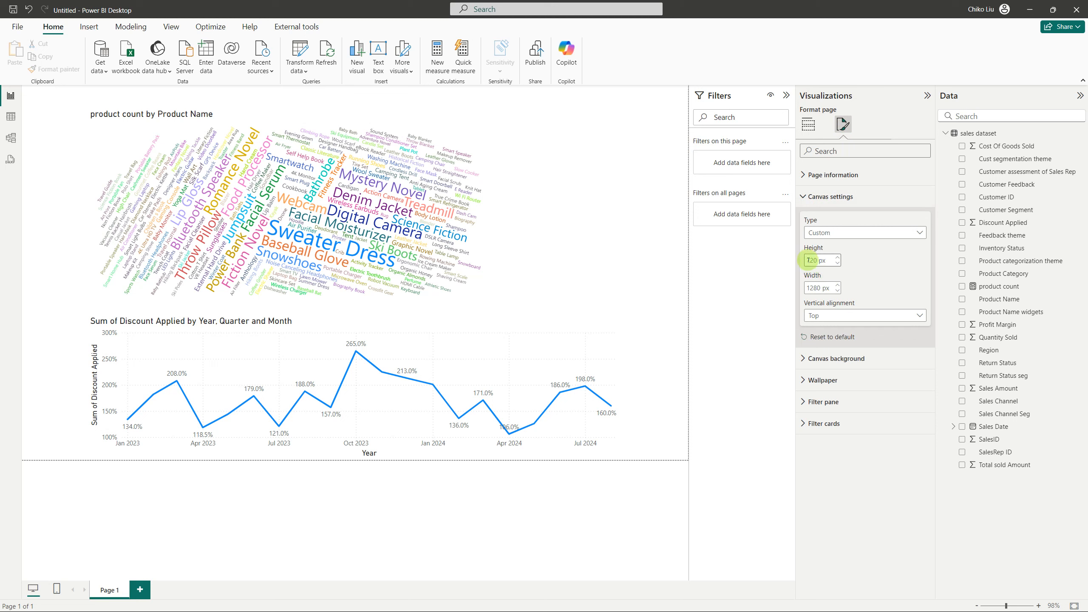
pyautogui.moveTo(806, 260); pyautogui.dragTo(817, 259)
pyautogui.write('2160')
pyautogui.press('Tab')
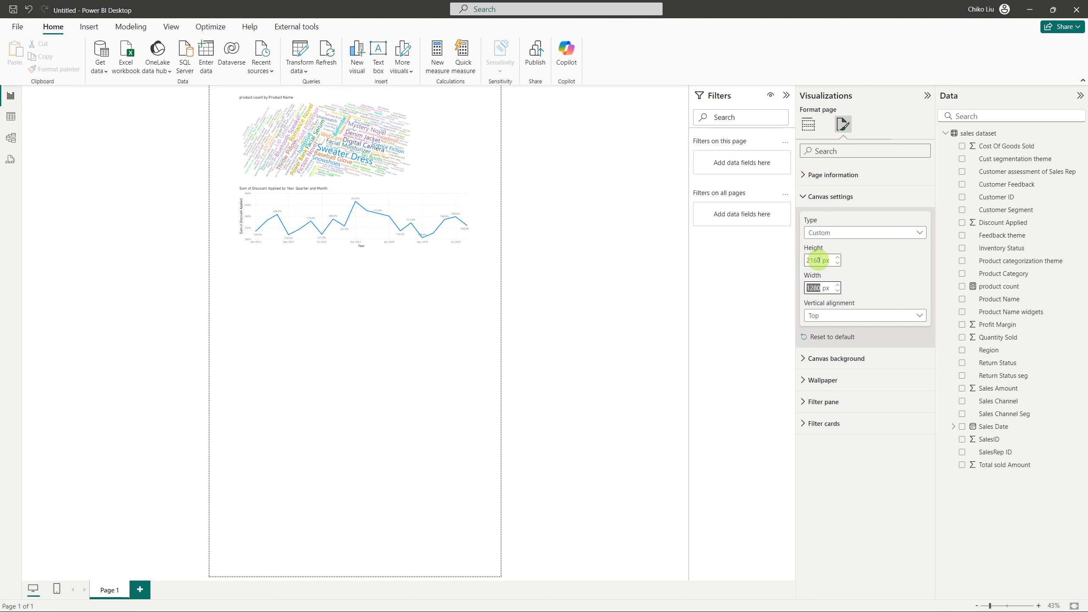
pyautogui.write('1920')
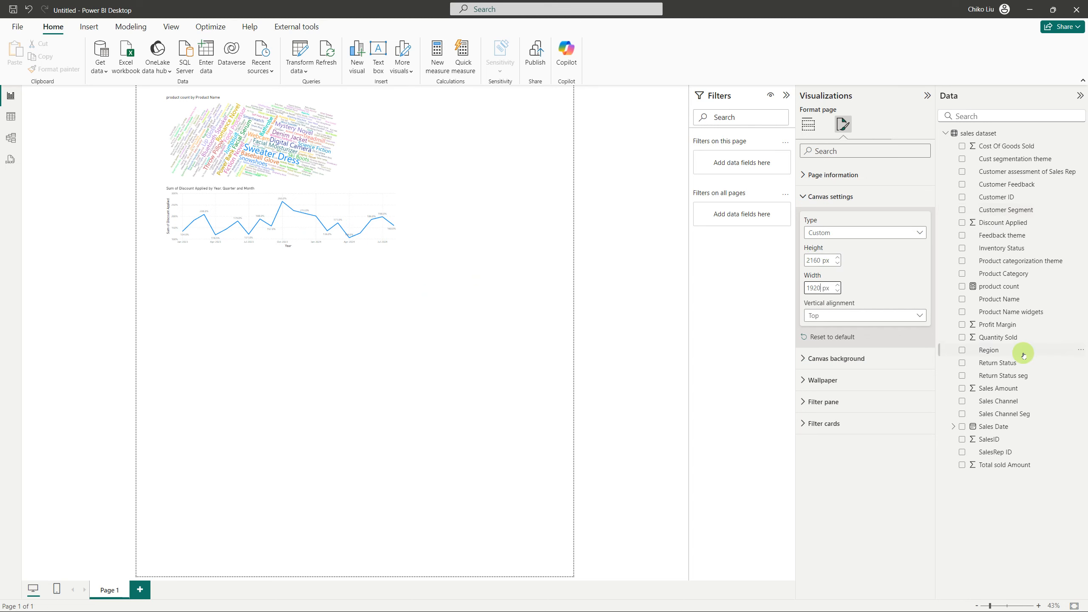
# Add an empty scatter chart to the page and place it in the free space beside the word cloud
pyautogui.click(1038, 605)
pyautogui.click(1036, 606)
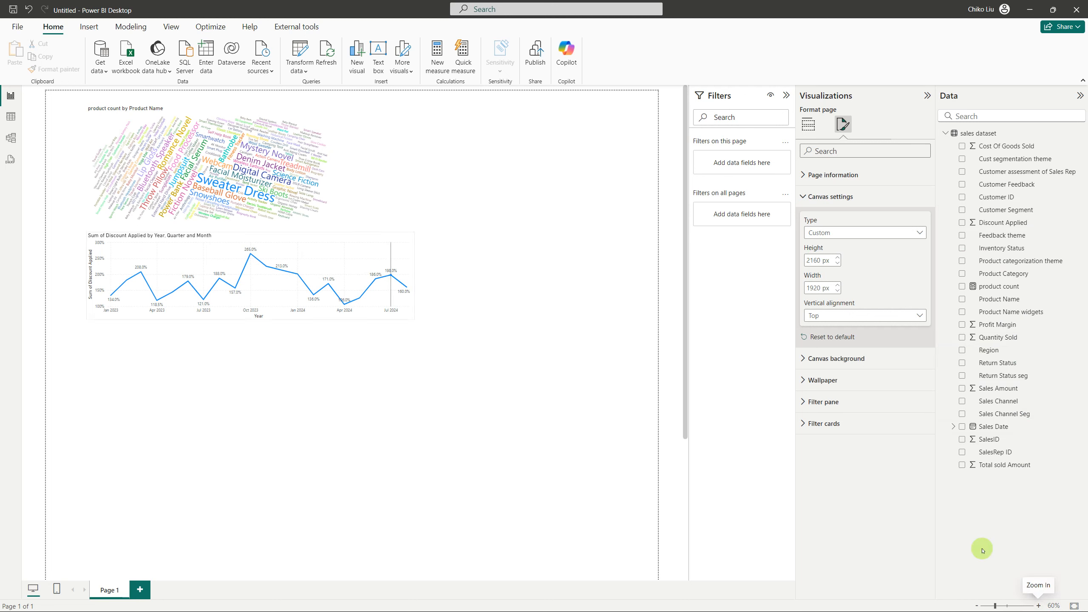
pyautogui.click(1038, 606)
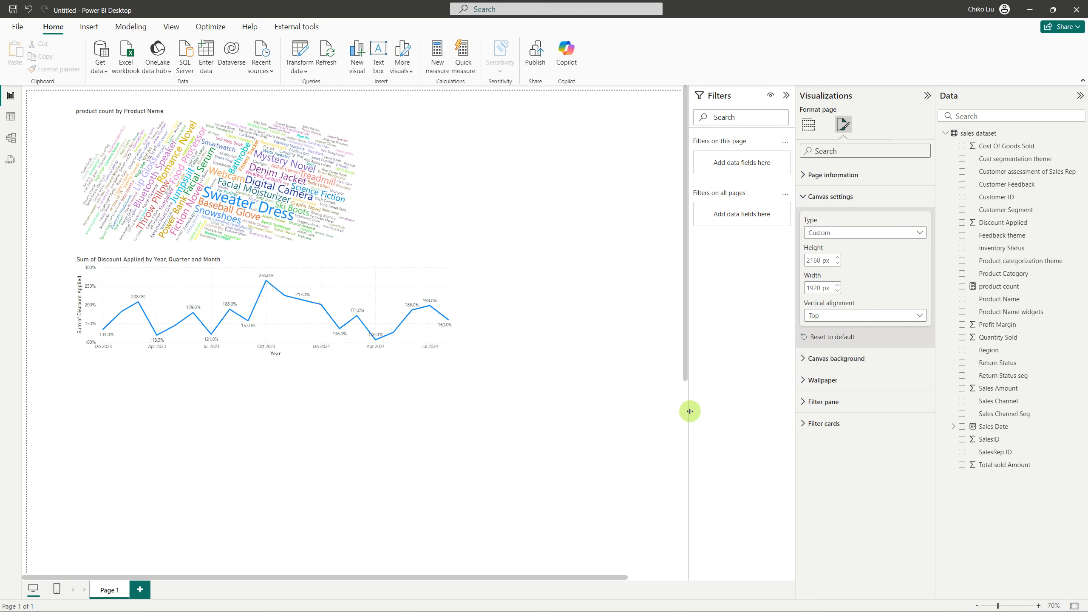
pyautogui.click(1039, 606)
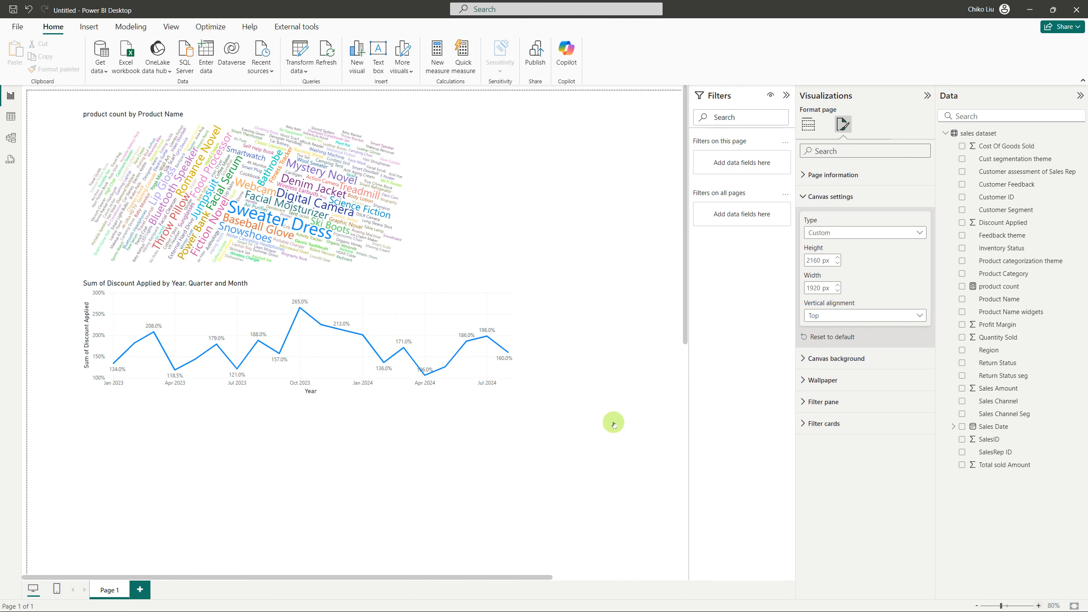
pyautogui.hscroll(3, 614, 424)
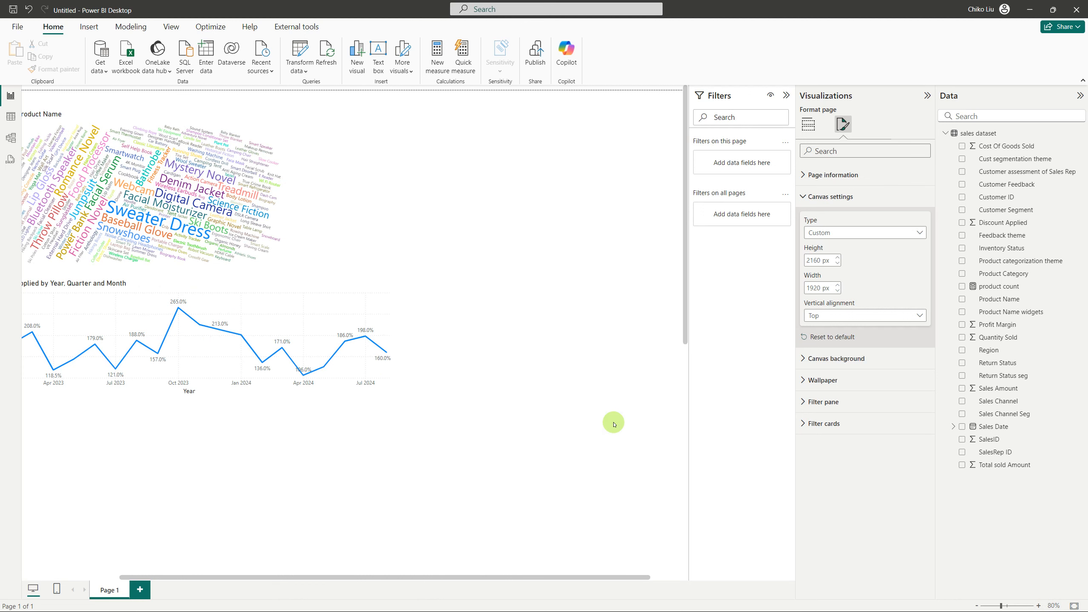
pyautogui.hscroll(1, 613, 424)
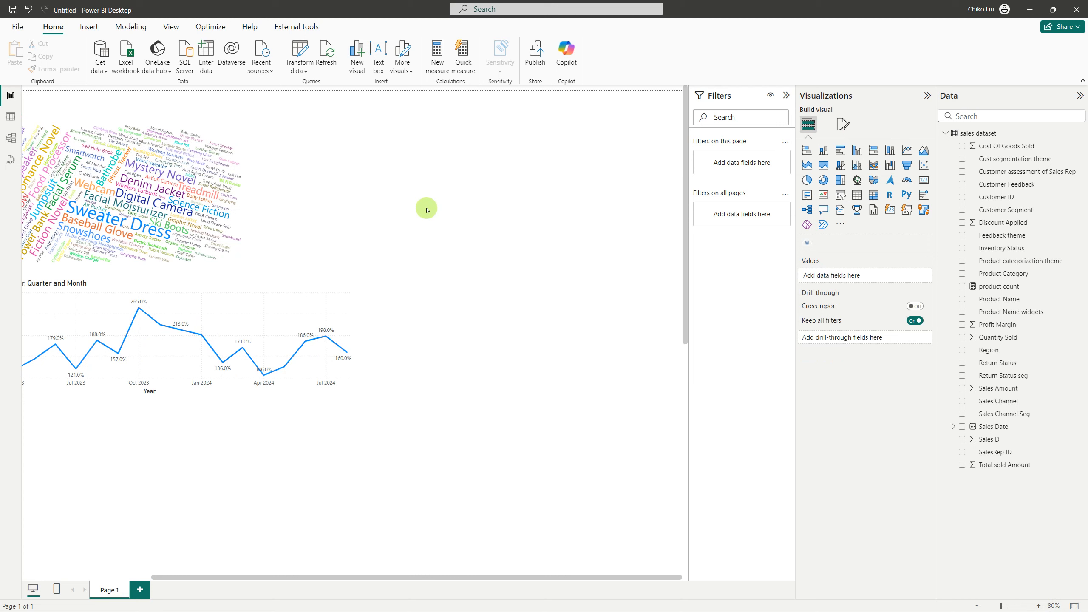
pyautogui.click(924, 167)
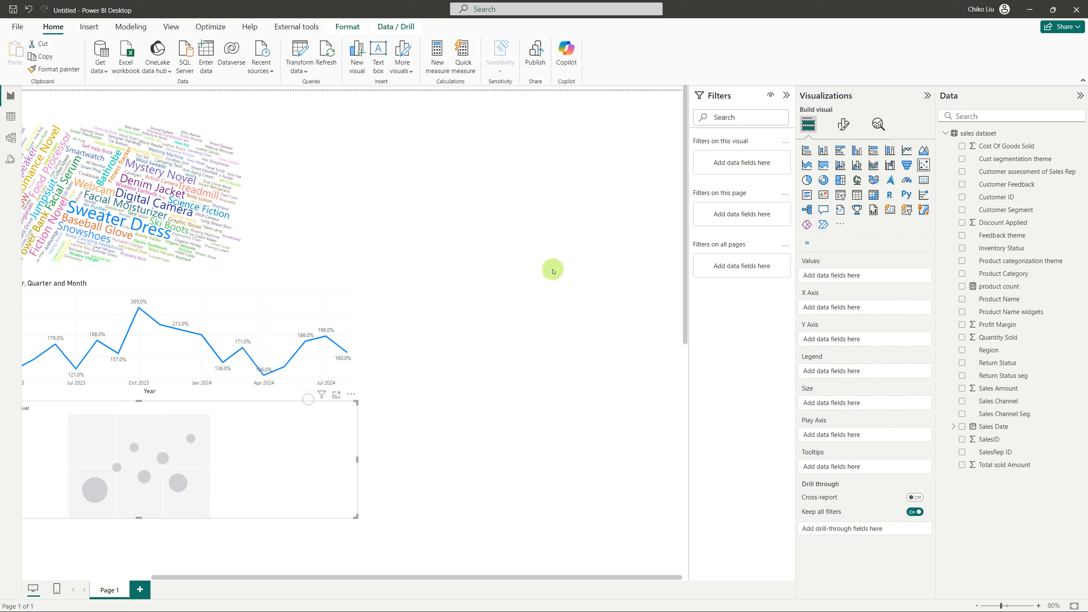
pyautogui.click(599, 202)
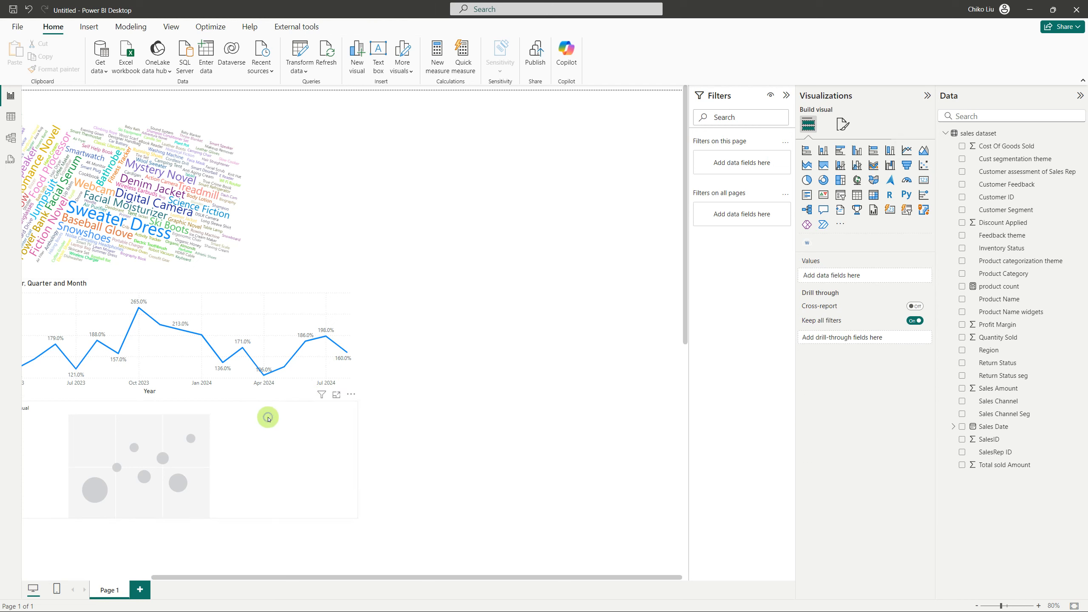
pyautogui.click(256, 408)
pyautogui.moveTo(253, 405); pyautogui.dragTo(675, 134)
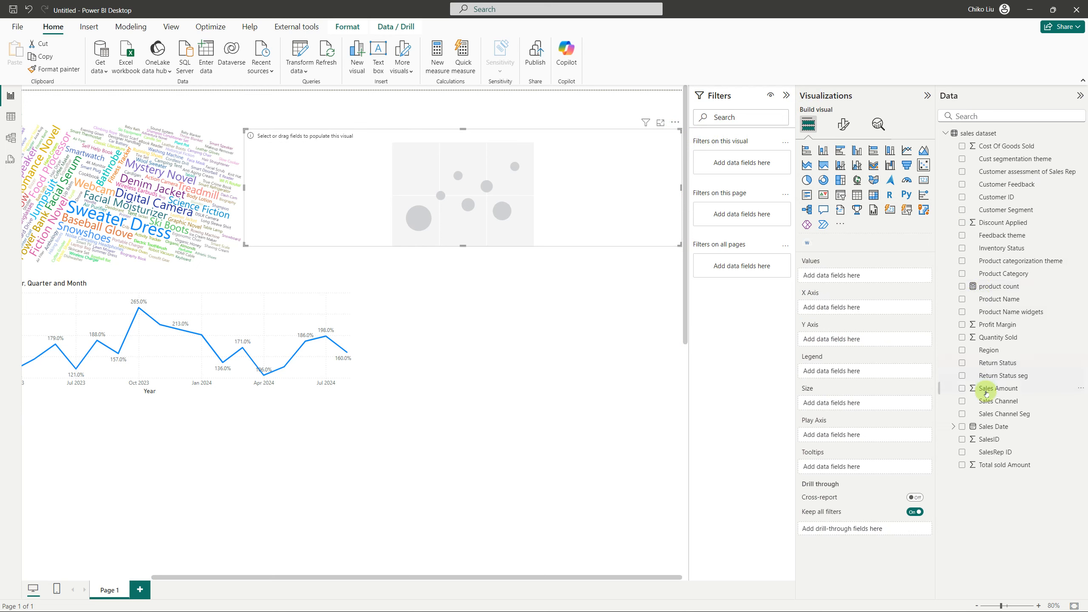
# Add Sales Amount to the scatter chart and set that column's default summarization to Don't summarize
pyautogui.click(962, 390)
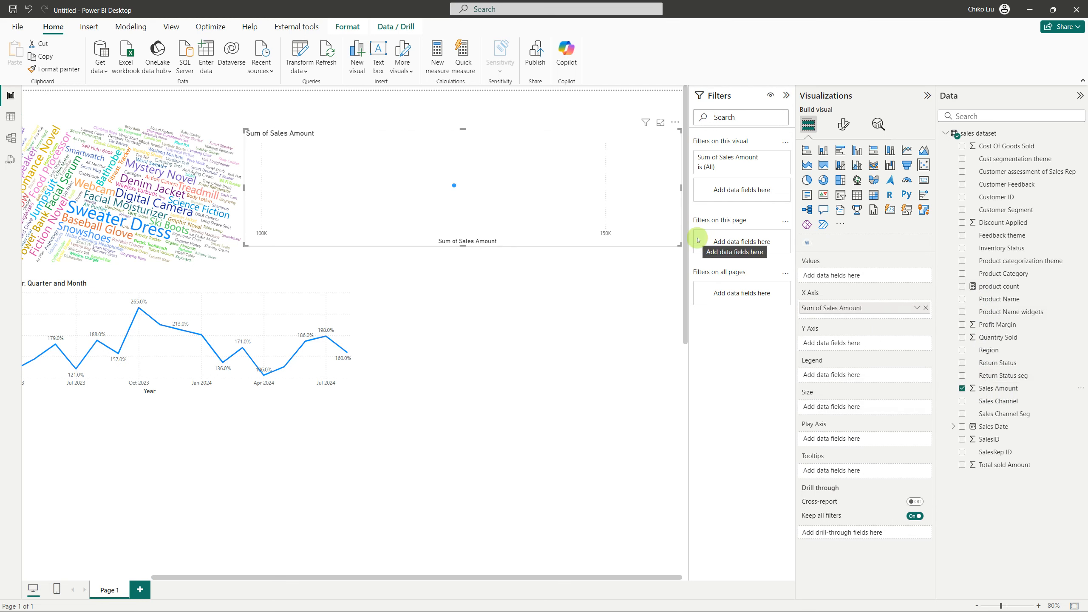
pyautogui.click(13, 114)
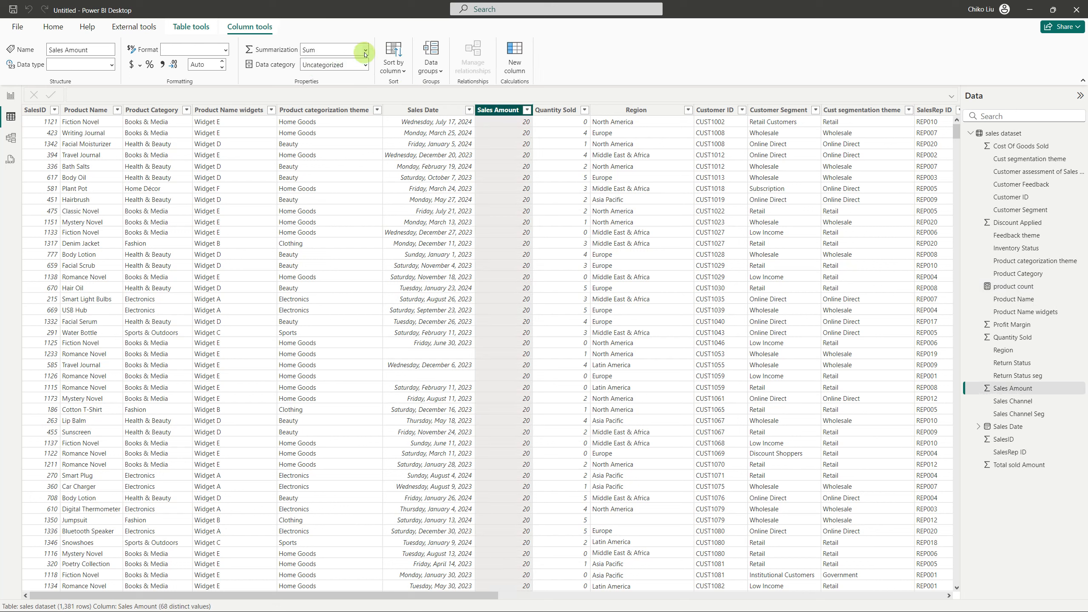
pyautogui.click(364, 51)
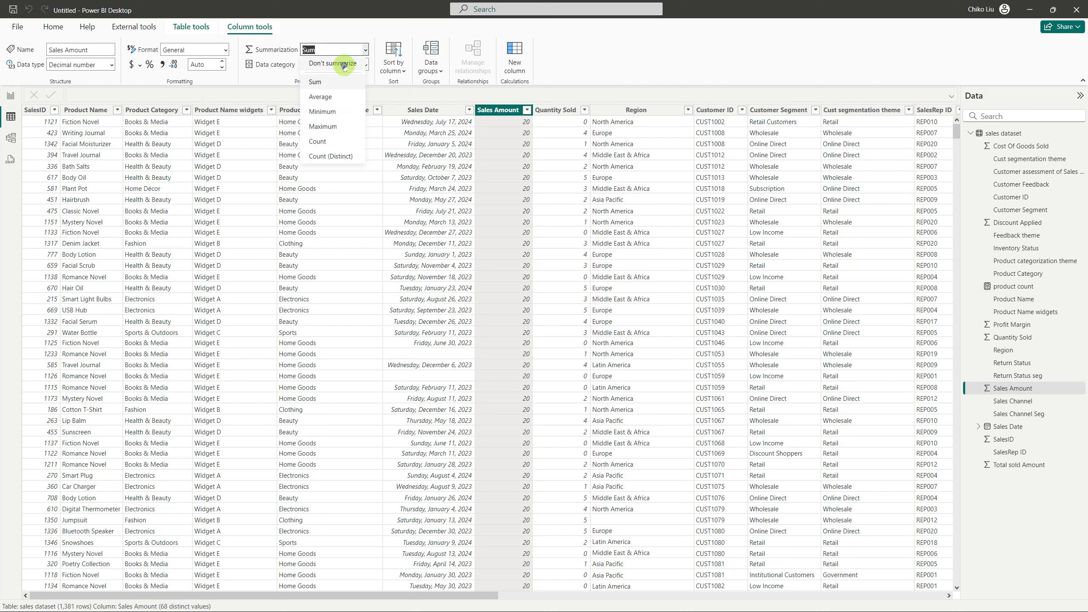
pyautogui.click(345, 65)
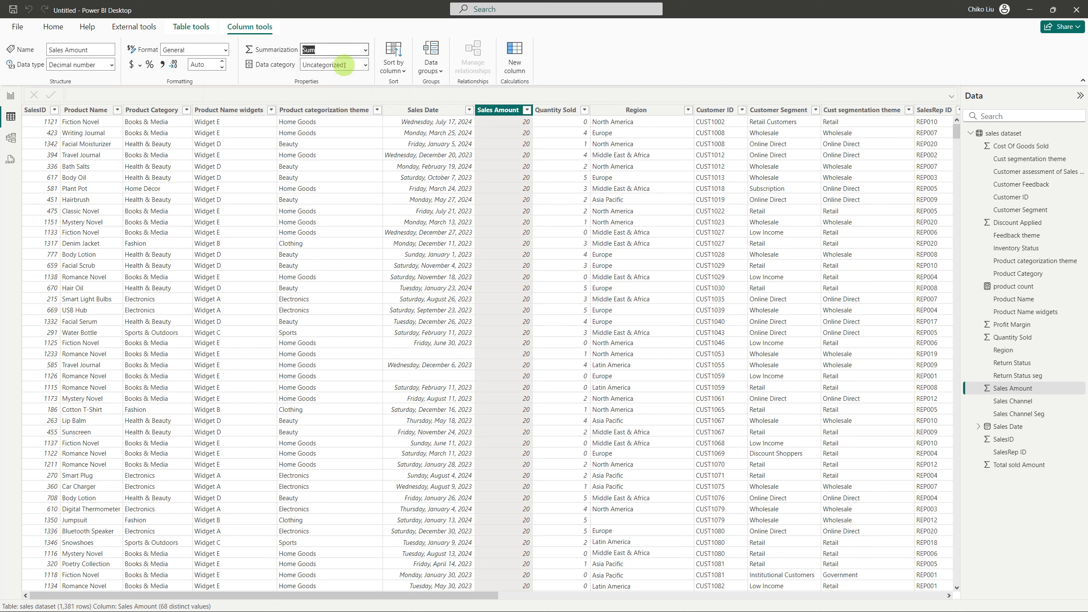
pyautogui.click(10, 95)
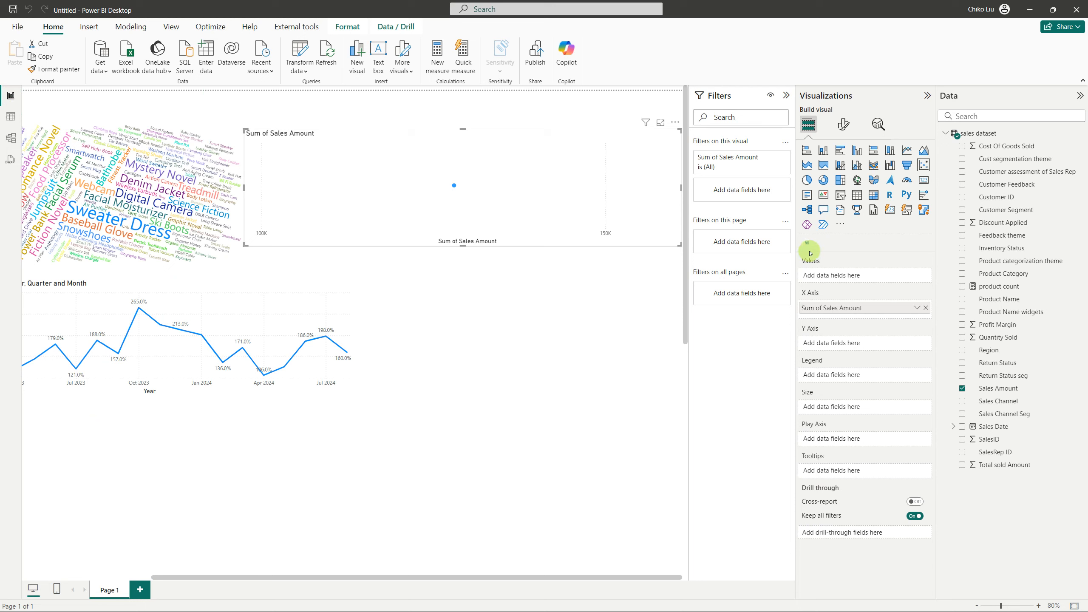
# Replace the summed Sales Amount in the scatter chart with the unsummarized field on the X axis
pyautogui.click(926, 309)
pyautogui.click(962, 389)
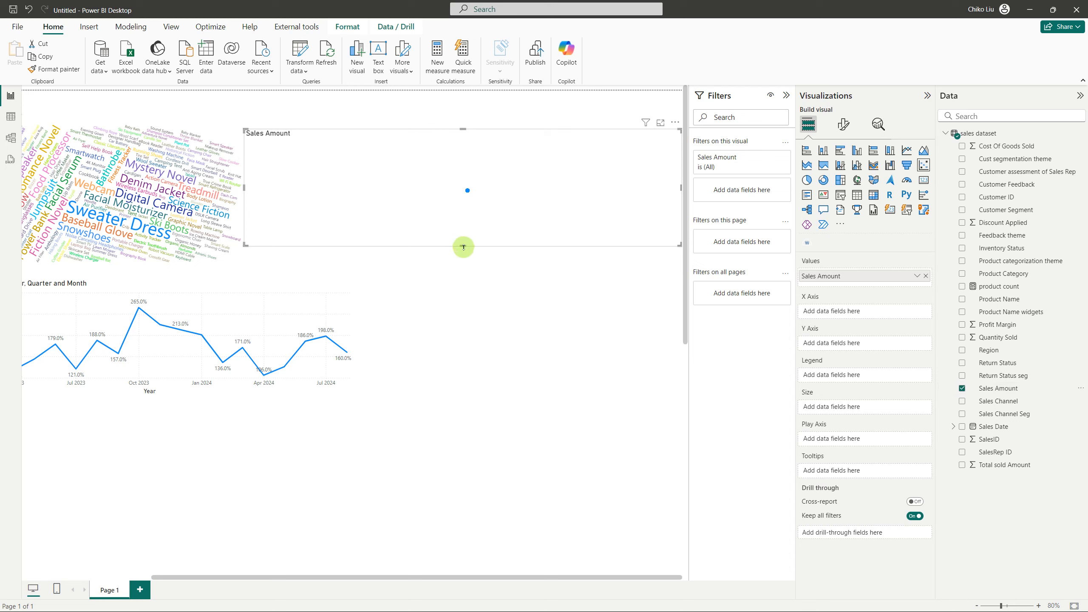
pyautogui.moveTo(828, 277); pyautogui.dragTo(833, 309)
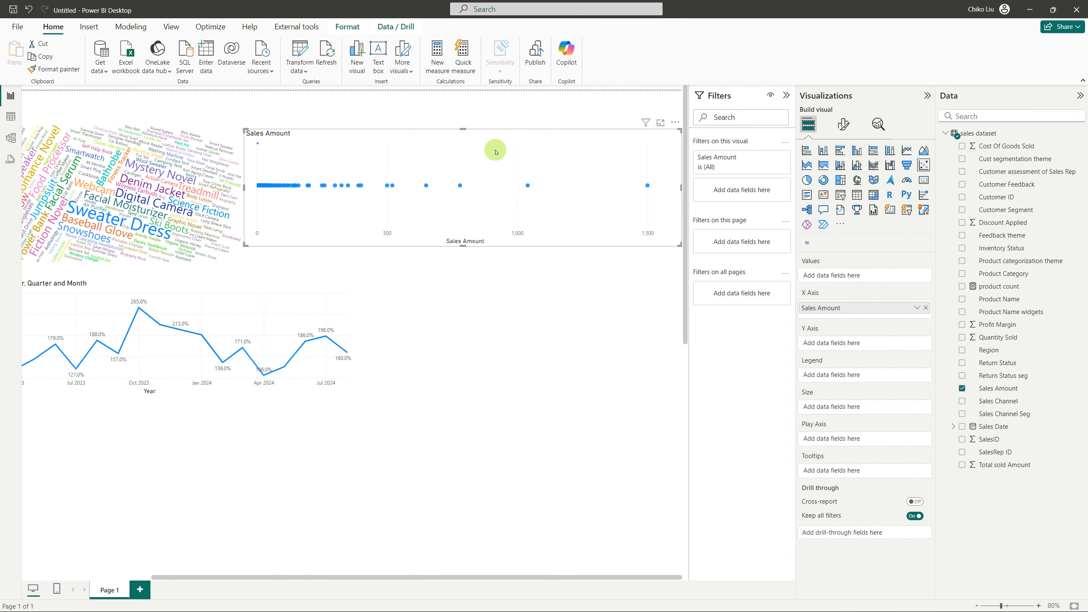
# Switch to the capstone PDF, reread the Section 10 Price Analysis requirements, and return to Power BI
pyautogui.hotkey('alt', 'Tab')
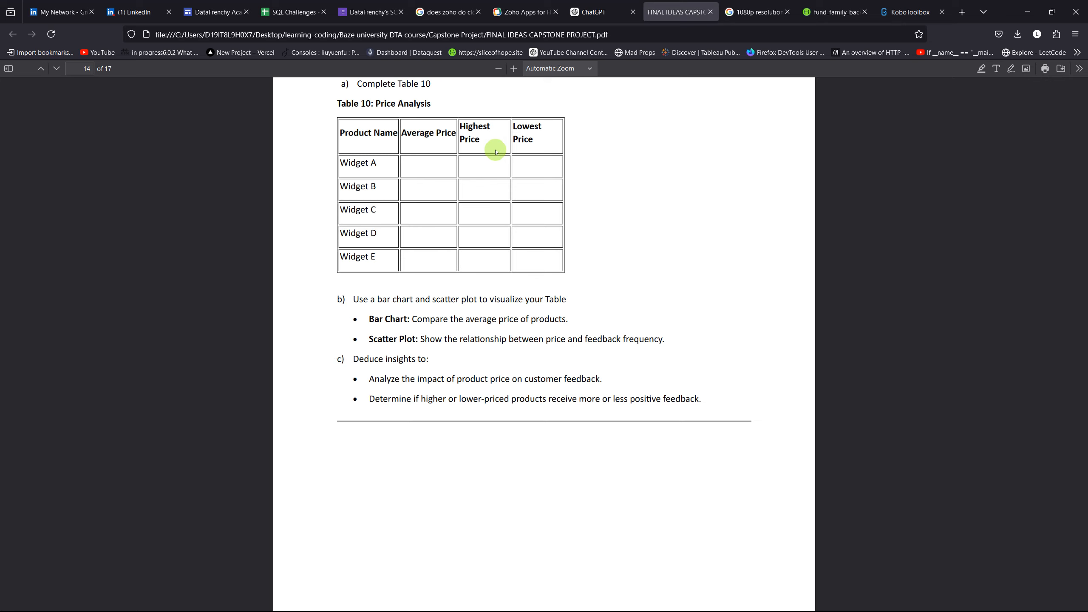
pyautogui.scroll(2, 475, 204)
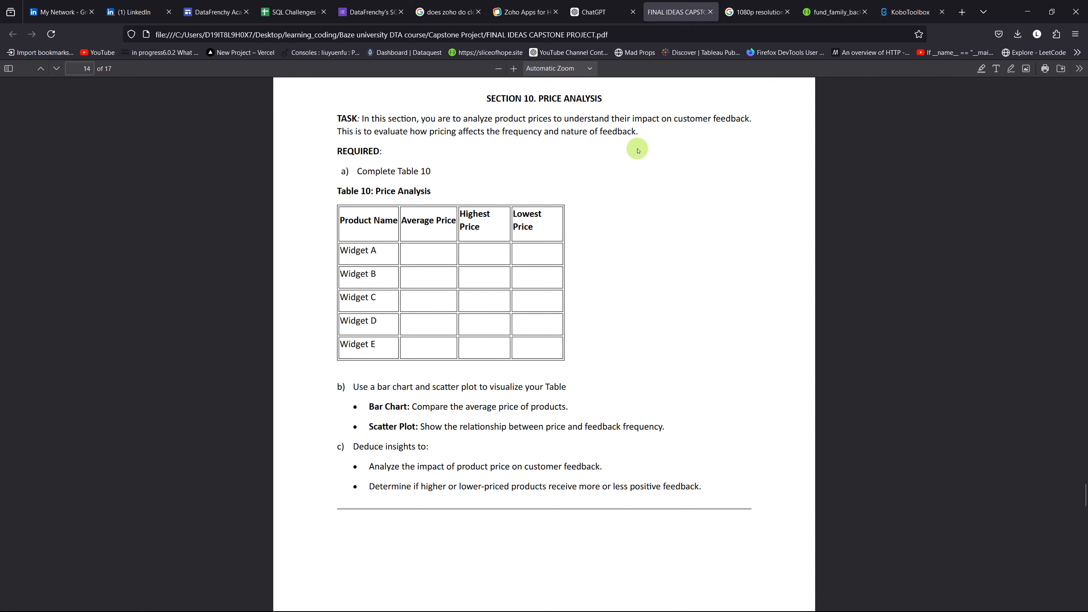
pyautogui.hotkey('alt', 'Tab')
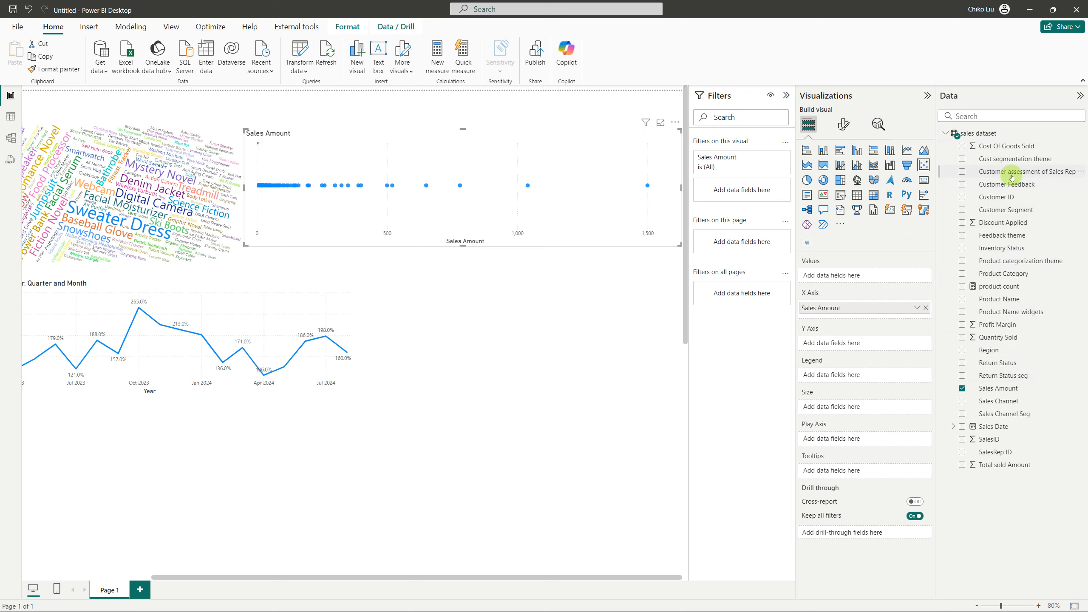
# Examine the sales dataset's columns in the data table, through Customer Feedback and Feedback theme, and return to the report page
pyautogui.click(660, 284)
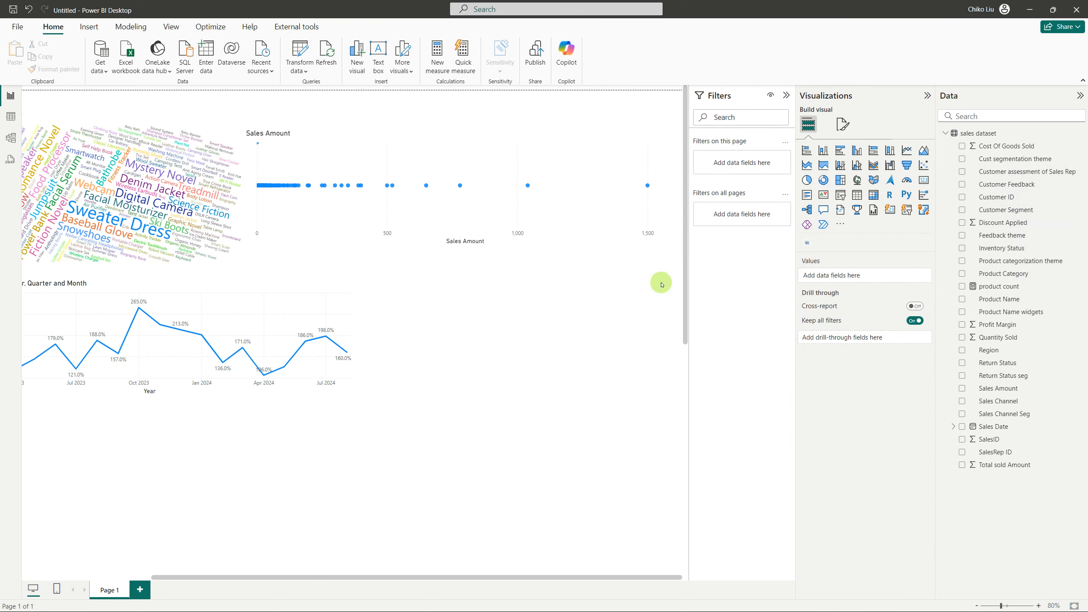
pyautogui.click(12, 119)
pyautogui.hscroll(2, 507, 238)
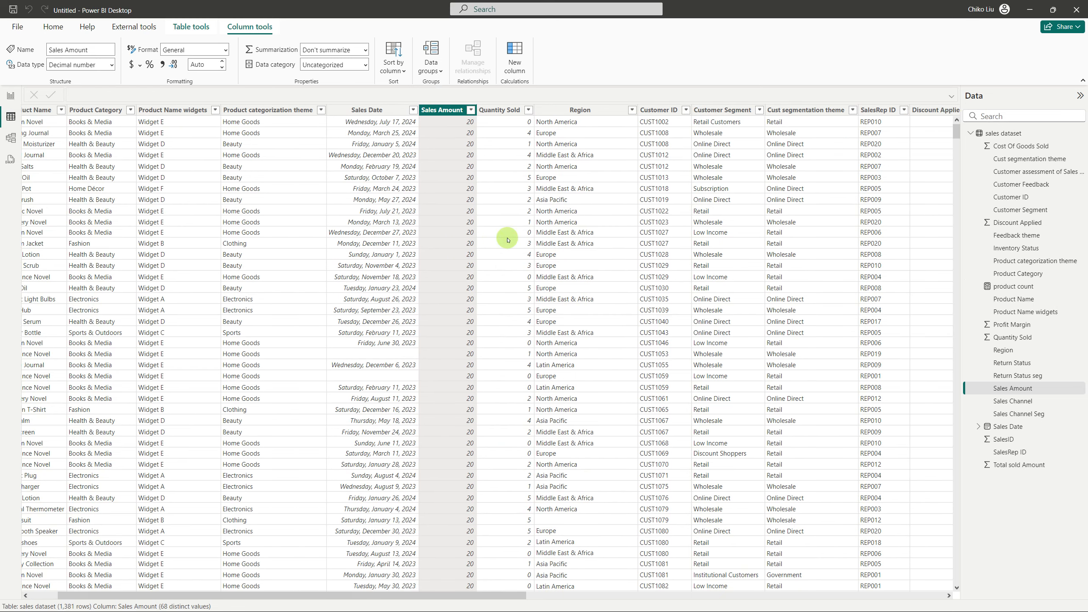
pyautogui.hscroll(3, 507, 239)
pyautogui.hscroll(5, 507, 240)
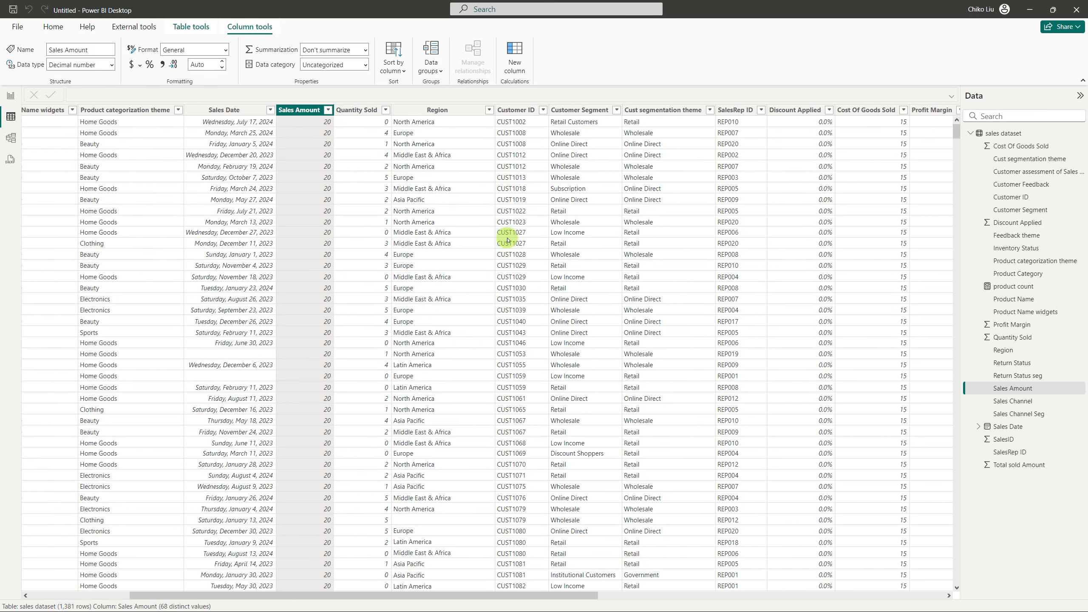
pyautogui.hscroll(10, 579, 153)
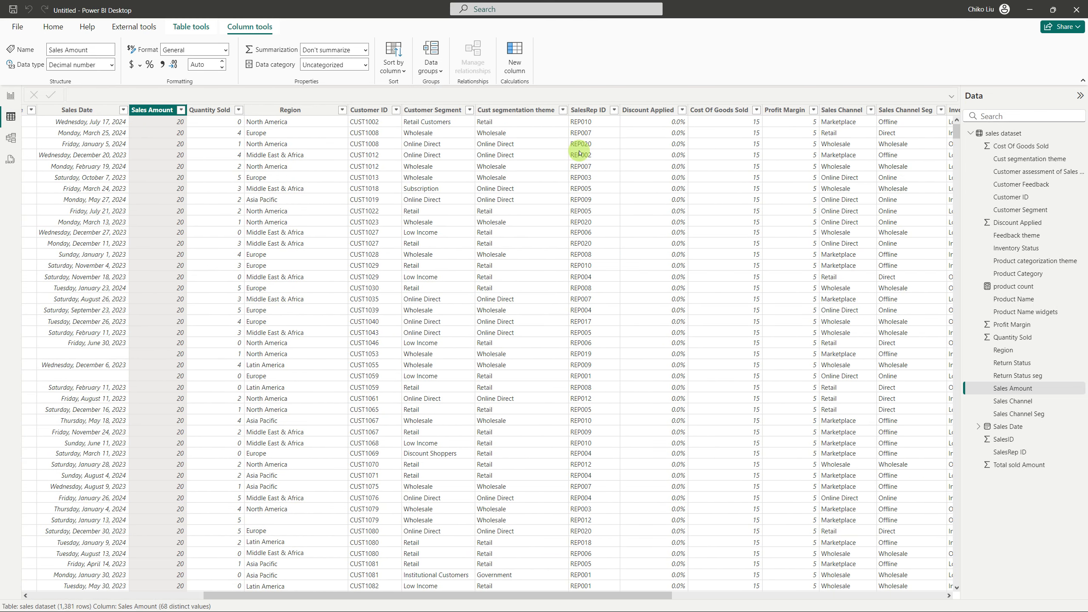
pyautogui.hscroll(10, 571, 157)
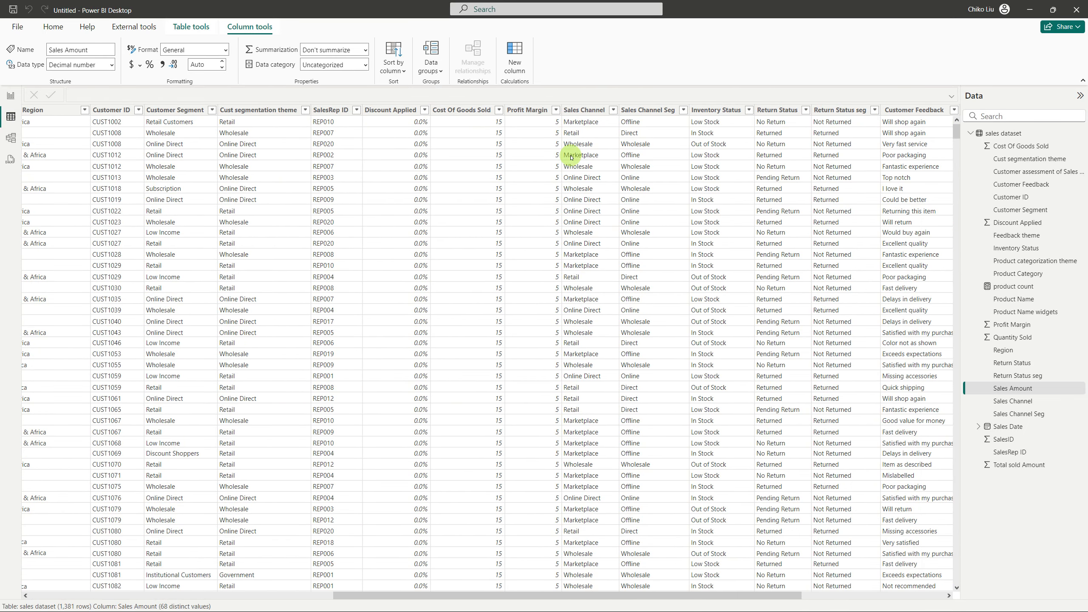
pyautogui.hscroll(2, 735, 139)
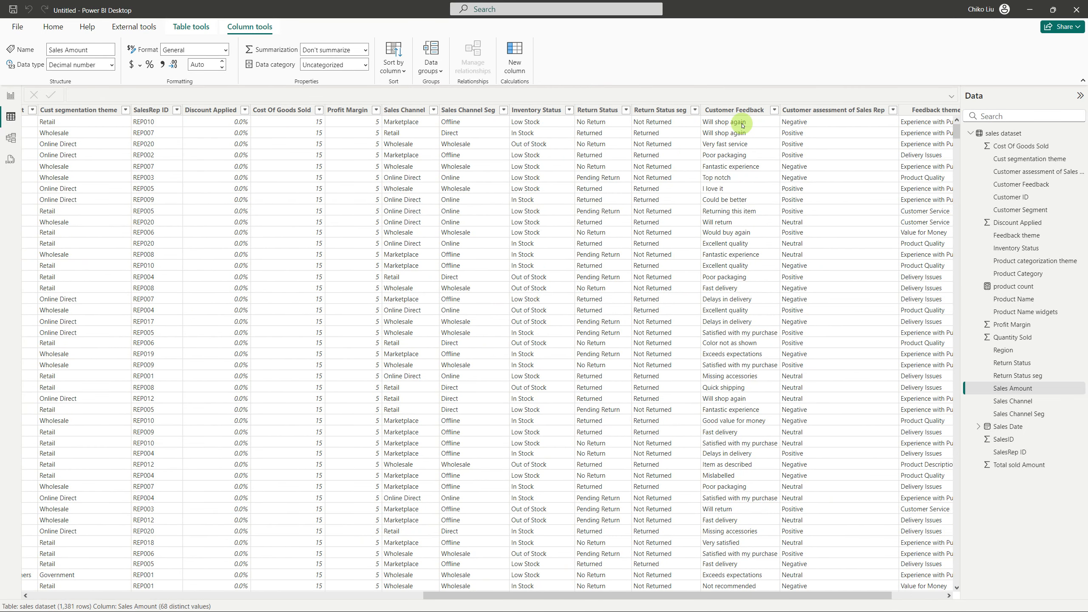
pyautogui.hscroll(3, 792, 120)
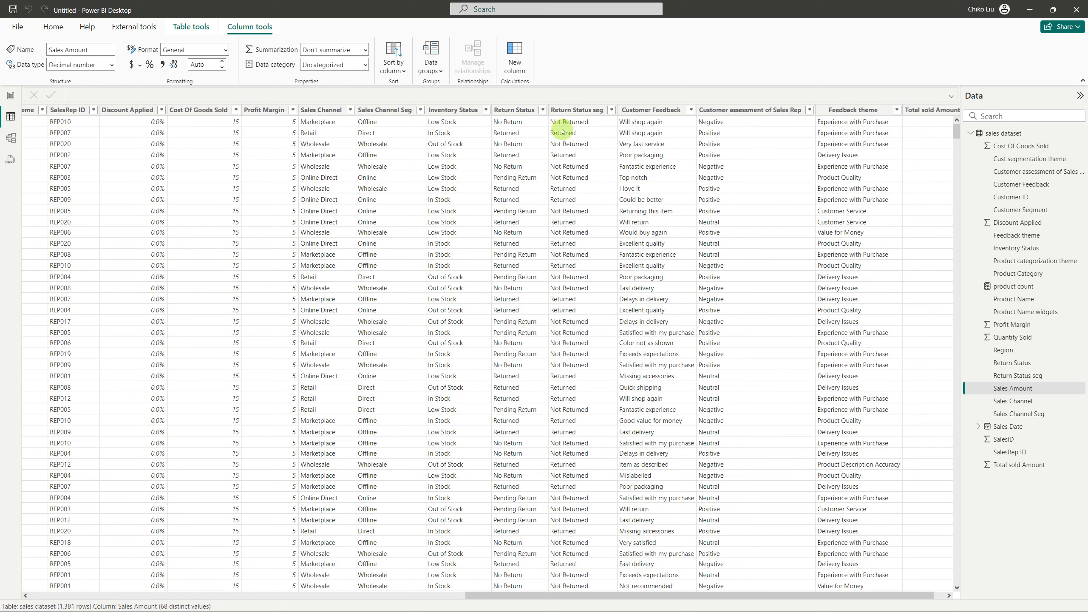
pyautogui.click(10, 100)
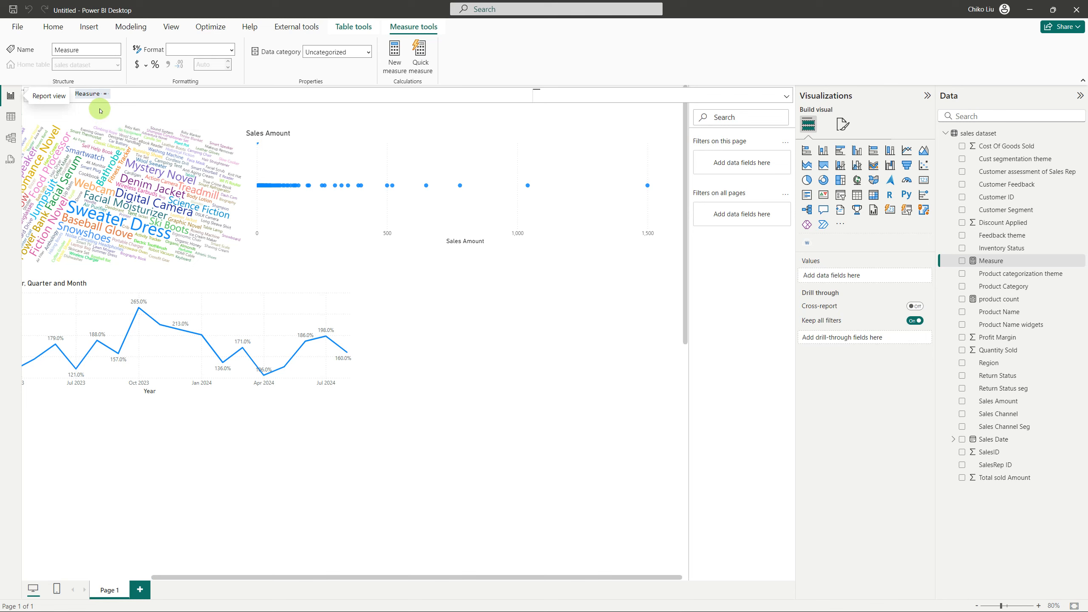
# Name the new measure Feddback_count in its formula
pyautogui.write('ddback_count')
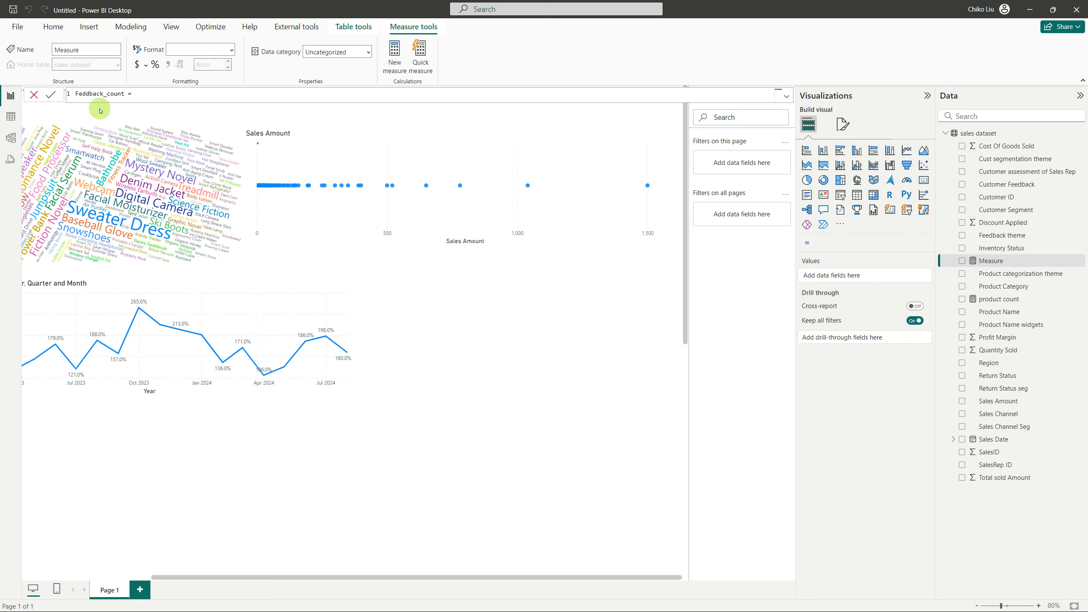
pyautogui.write('CALCULATE(')
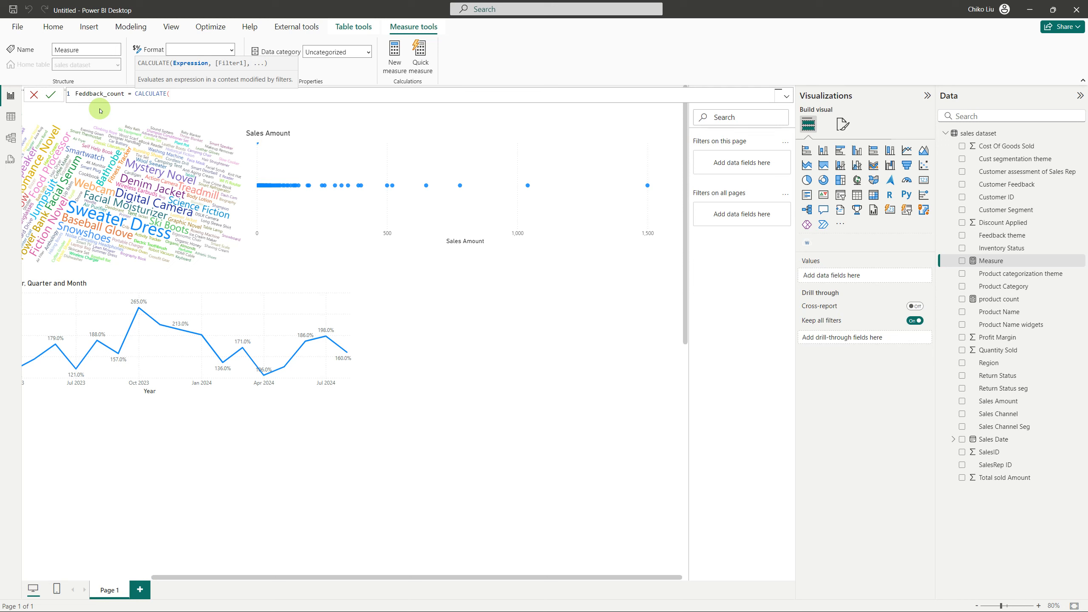
pyautogui.write('COUN')
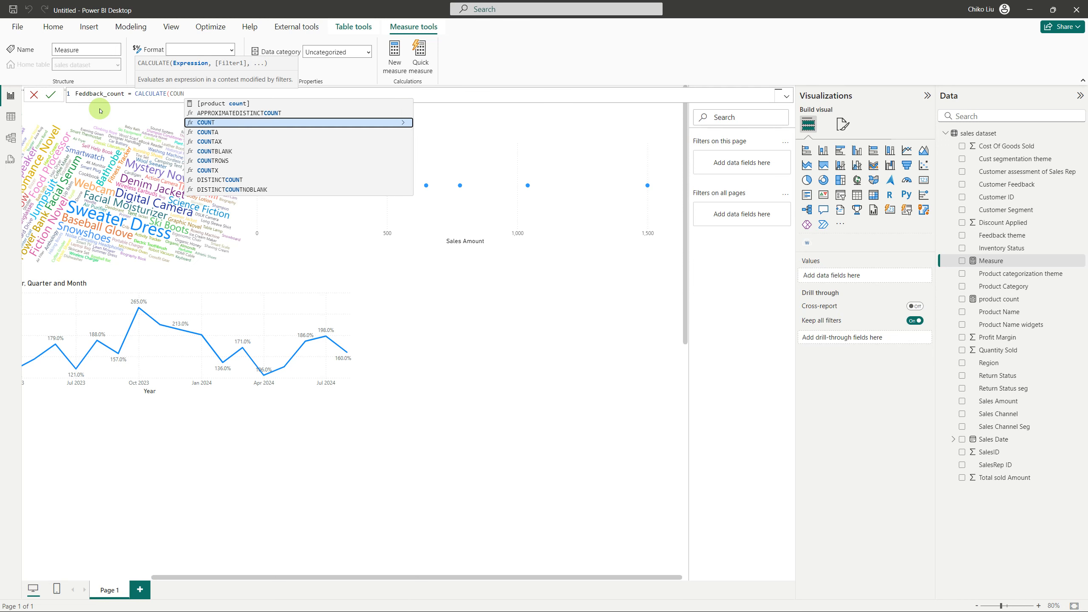
pyautogui.press('Down')
pyautogui.press('Down')
pyautogui.press('Down')
pyautogui.press('Down')
pyautogui.press('Down')
pyautogui.press('Tab')
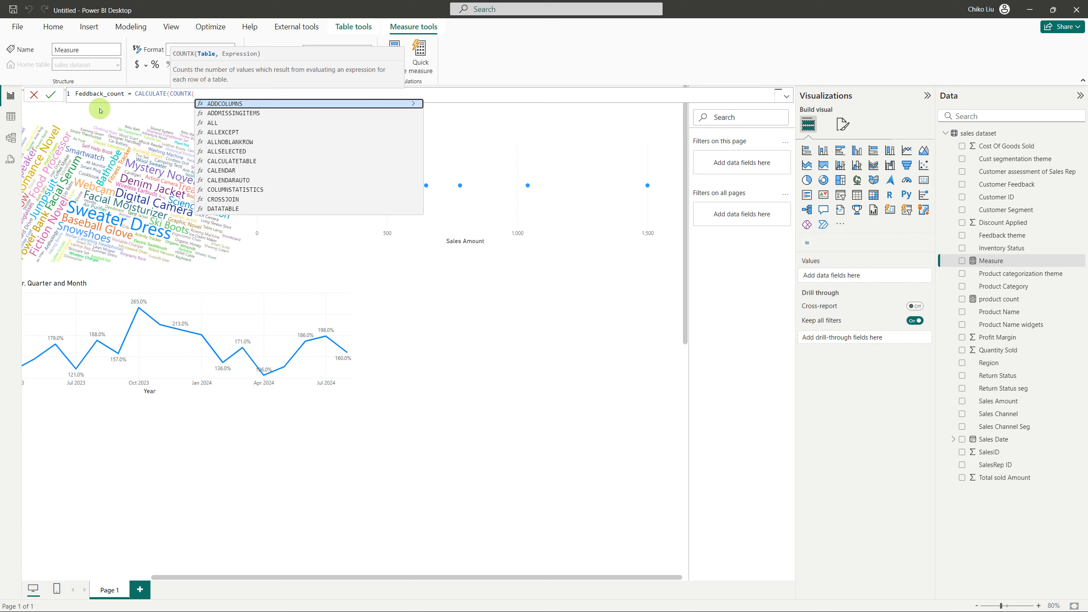
pyautogui.write("'sales dataset'")
pyautogui.press('Tab')
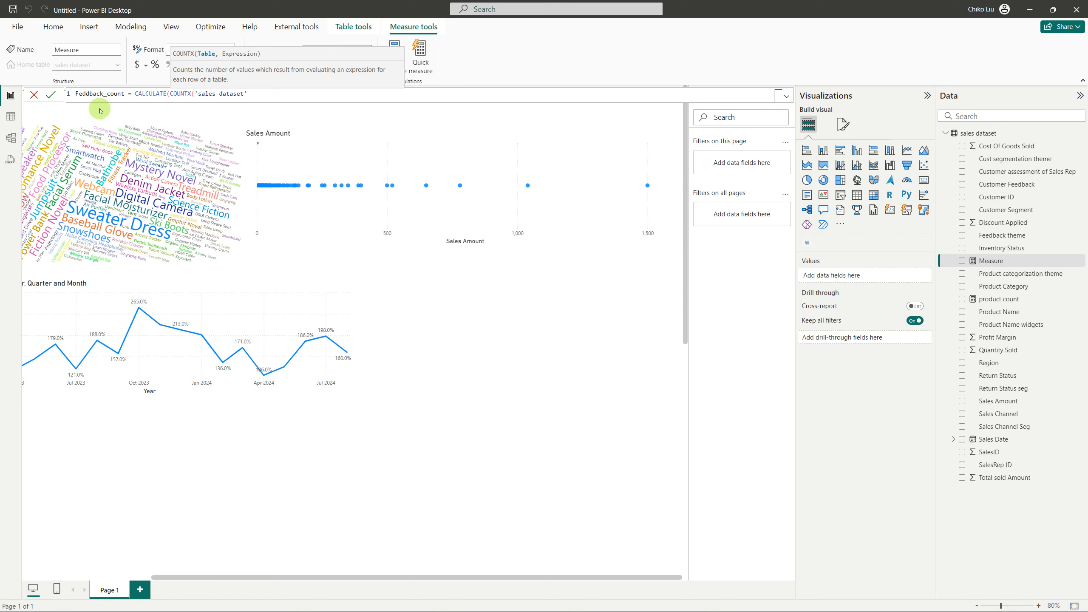
pyautogui.press('BackSpace')
pyautogui.press('BackSpace')
pyautogui.press('BackSpace')
pyautogui.press('BackSpace')
pyautogui.press('BackSpace')
pyautogui.press('BackSpace')
pyautogui.press('BackSpace')
pyautogui.press('BackSpace')
pyautogui.press('BackSpace')
pyautogui.press('BackSpace')
pyautogui.press('BackSpace')
pyautogui.press('BackSpace')
pyautogui.press('BackSpace')
pyautogui.press('BackSpace')
pyautogui.press('BackSpace')
pyautogui.press('BackSpace')
pyautogui.press('BackSpace')
pyautogui.press('BackSpace')
pyautogui.press('BackSpace')
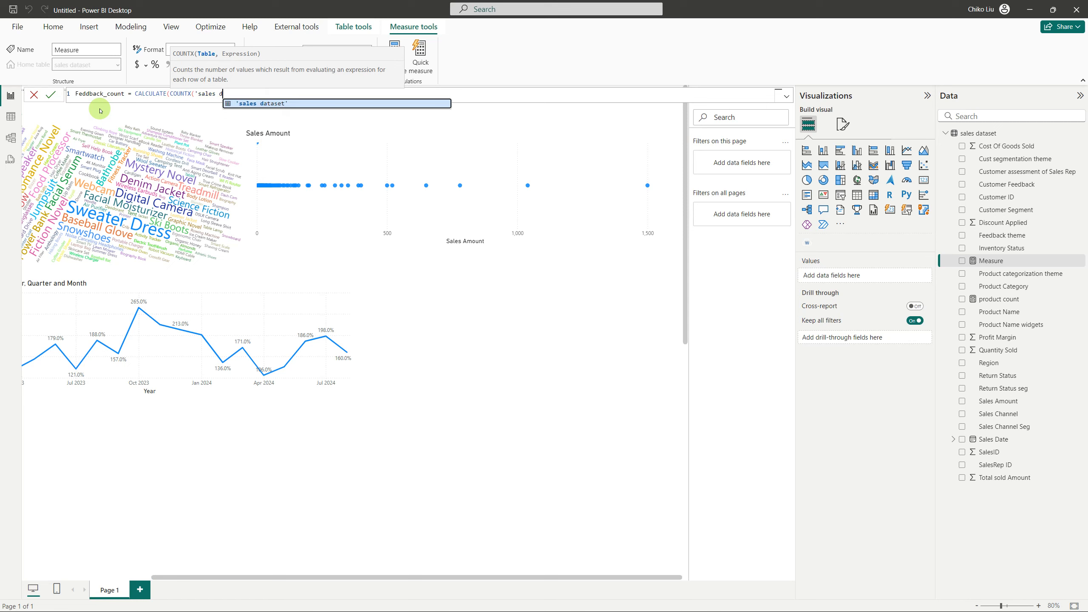
pyautogui.press('BackSpace')
pyautogui.press('BackSpace')
pyautogui.press('BackSpace')
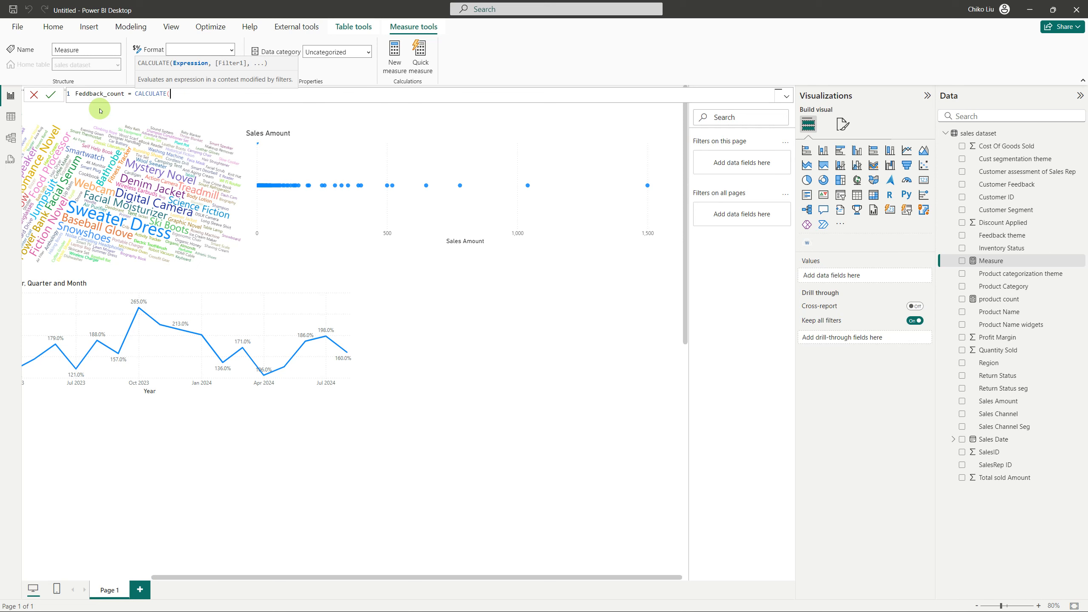
pyautogui.press('BackSpace')
pyautogui.press('BackSpace')
pyautogui.press('BackSpace')
pyautogui.press('BackSpace')
pyautogui.press('BackSpace')
pyautogui.press('BackSpace')
pyautogui.press('BackSpace')
pyautogui.press('BackSpace')
pyautogui.press('BackSpace')
pyautogui.press('BackSpace')
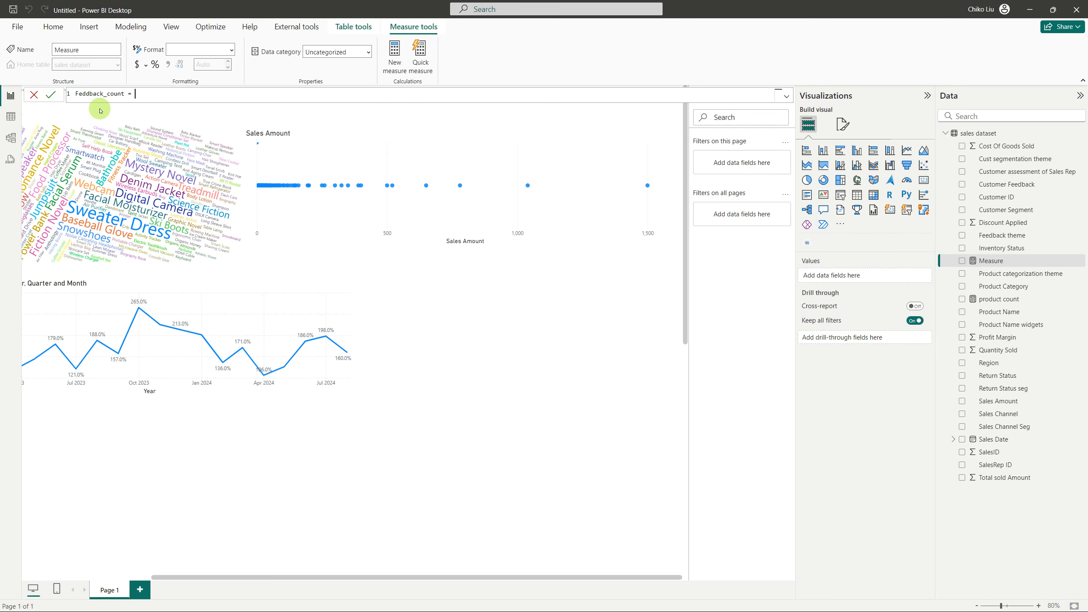
# Define the Feddback_count measure as COUNTX('sales dataset','sales dataset'[Feedback theme]) and commit it
pyautogui.write('COUNTX')
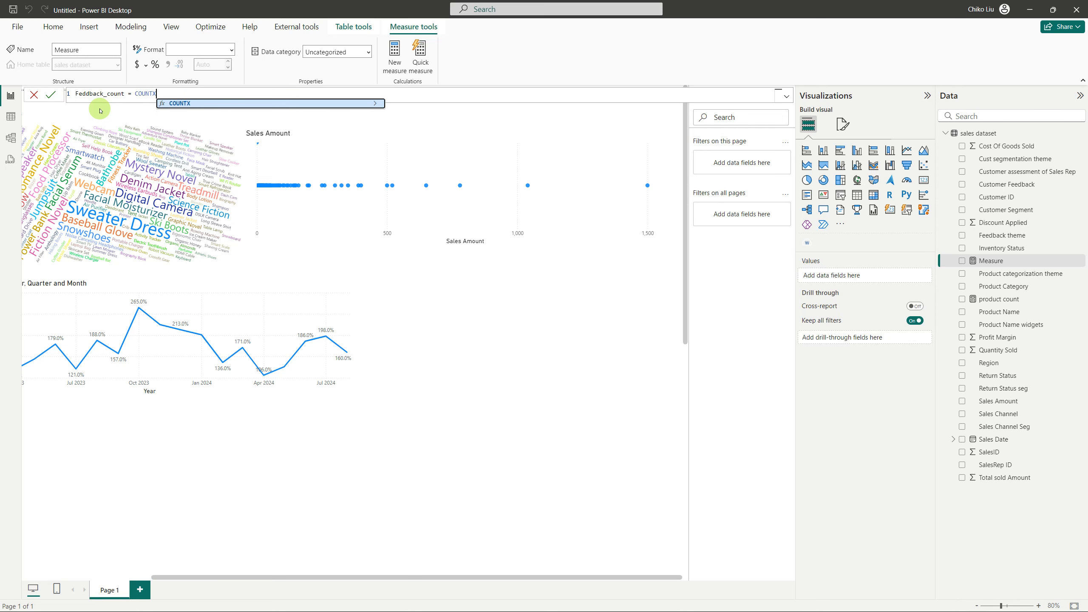
pyautogui.write("('sales dataset'")
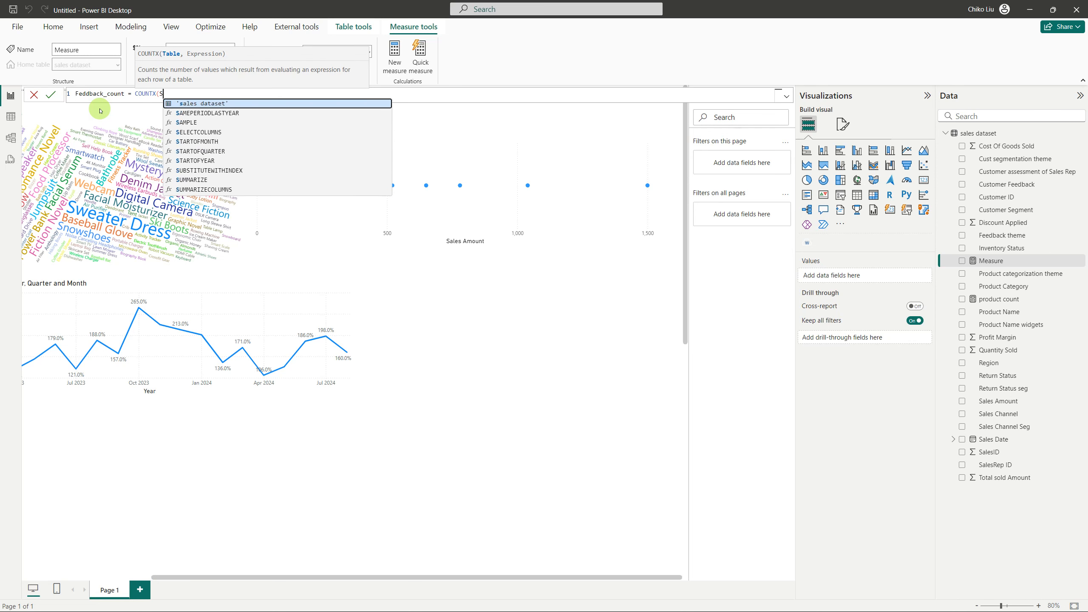
pyautogui.write(',')
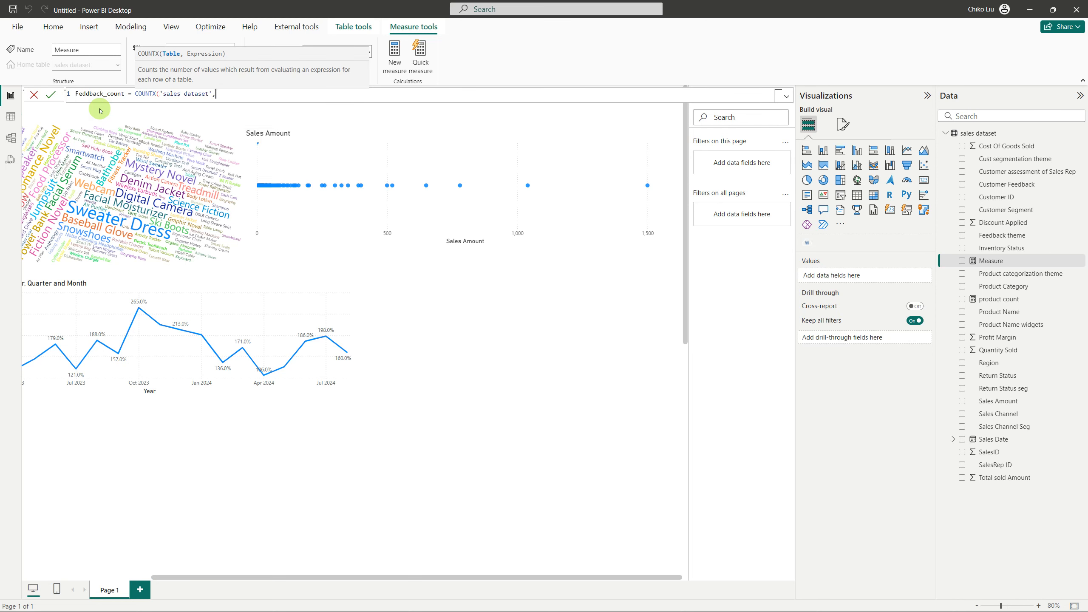
pyautogui.write('FEE')
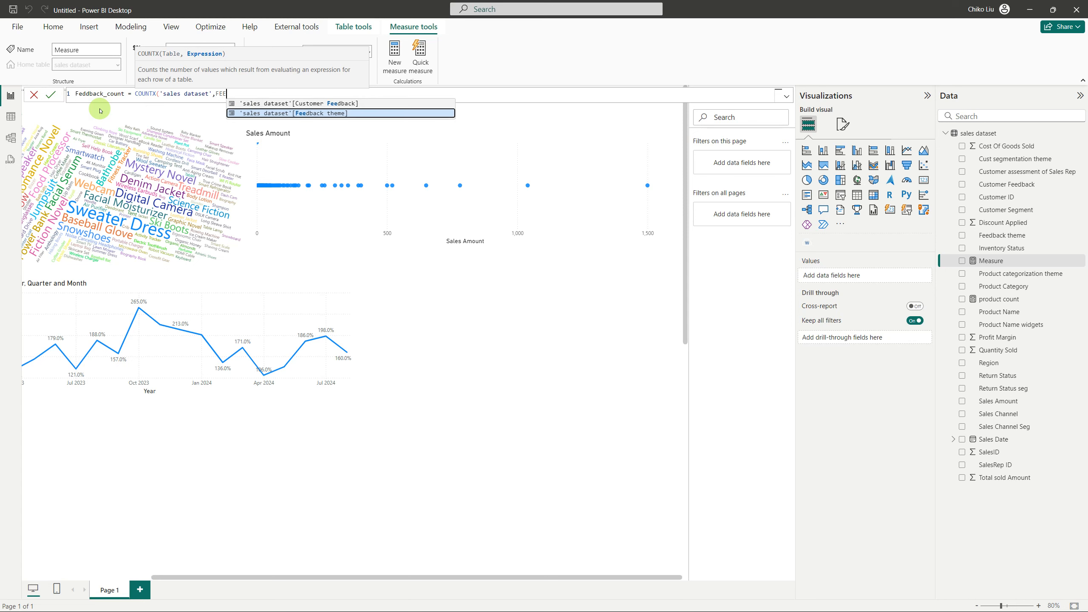
pyautogui.press('Tab')
pyautogui.write(')')
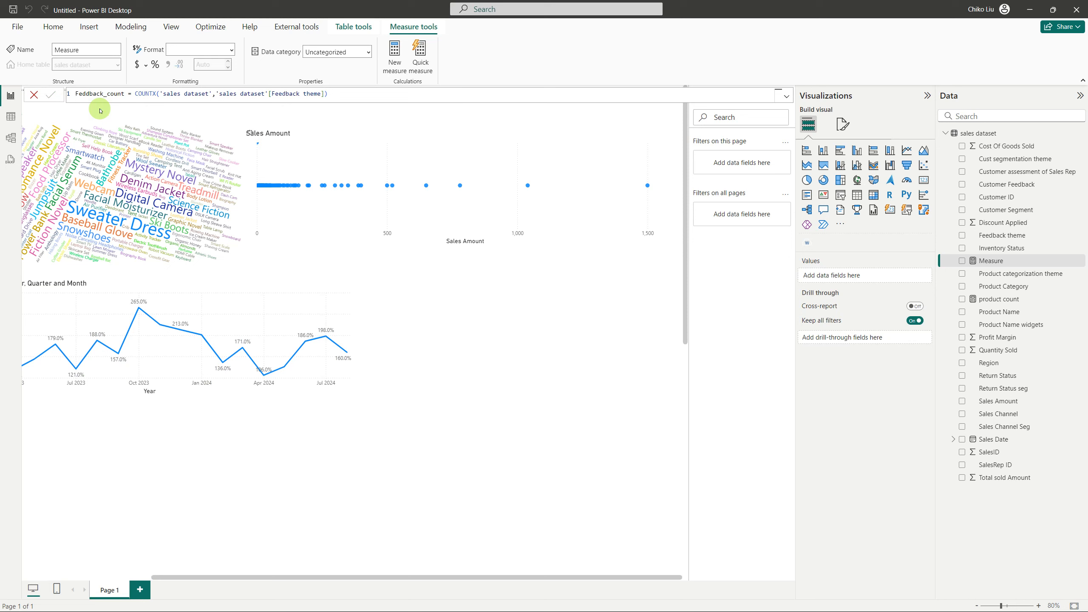
pyautogui.press('Return')
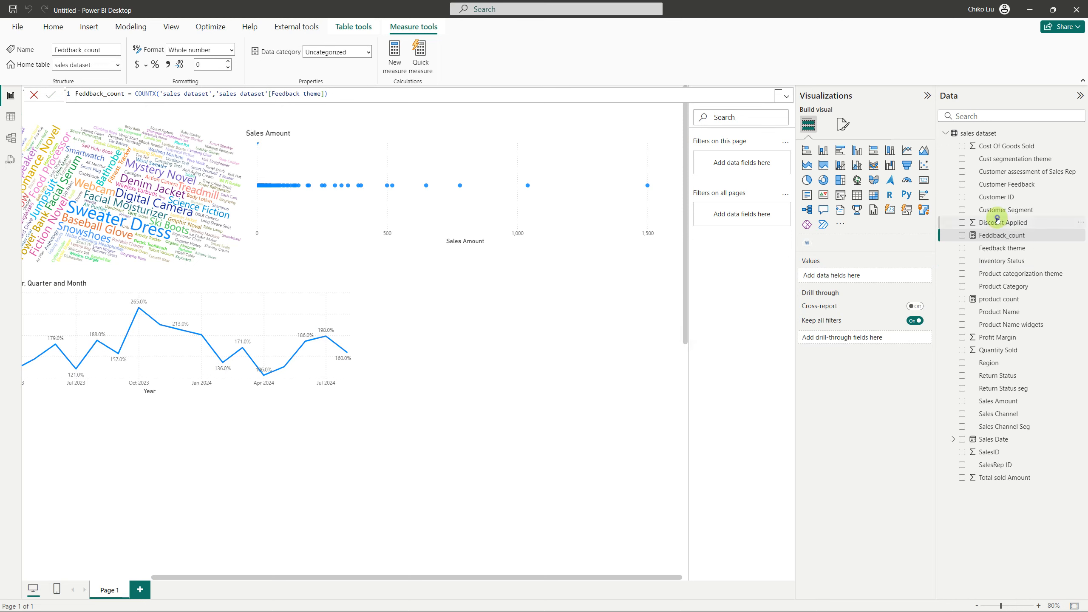
# Put Feddback_count on the Sales Amount scatter chart's Y axis and use Feedback theme as its legend
pyautogui.moveTo(996, 220); pyautogui.dragTo(998, 226)
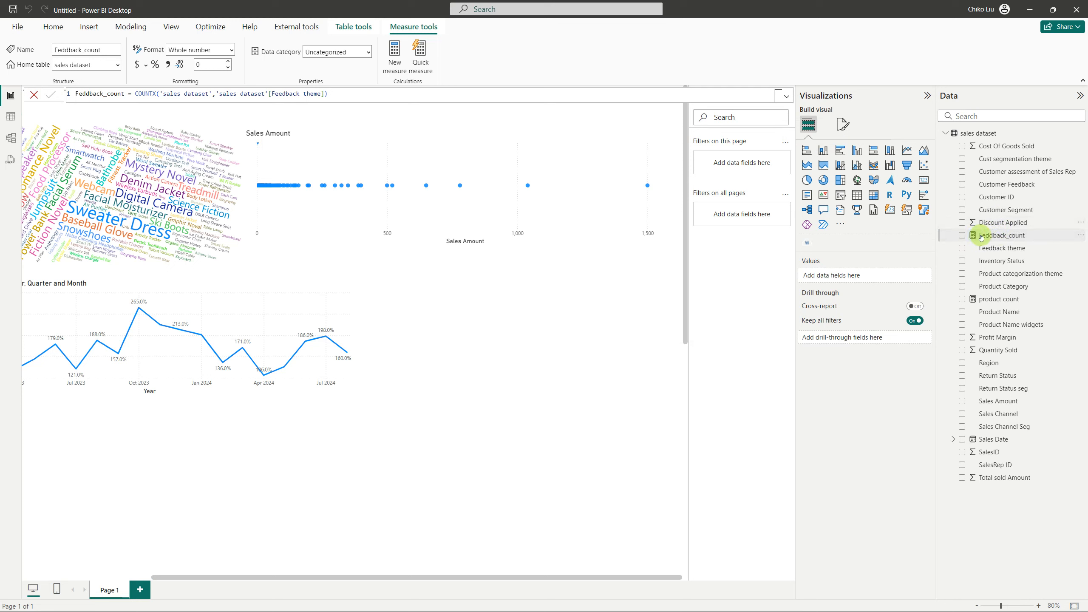
pyautogui.click(627, 144)
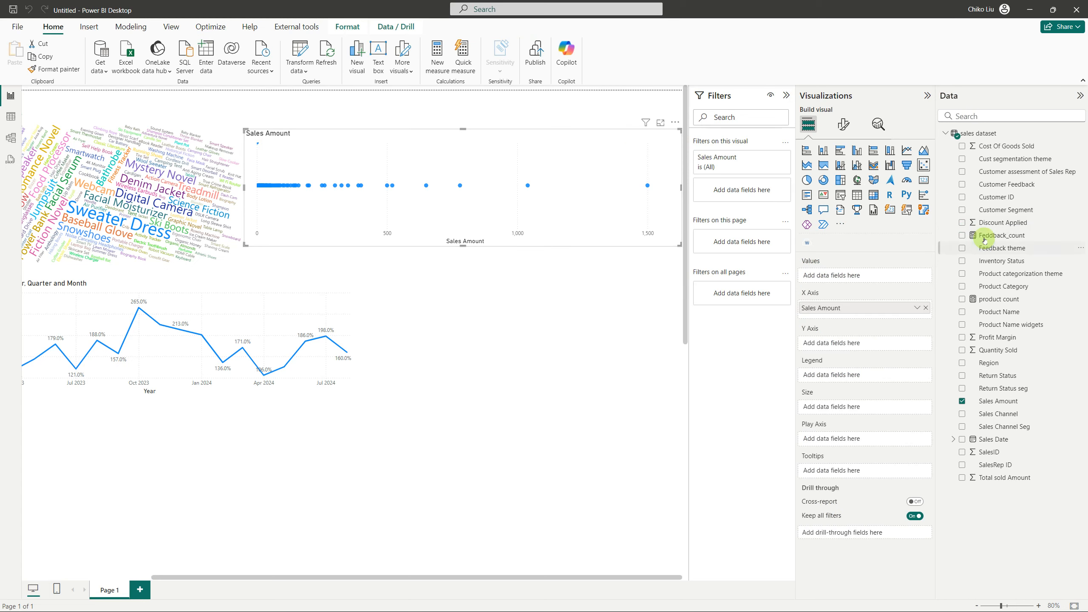
pyautogui.moveTo(997, 238); pyautogui.dragTo(866, 345)
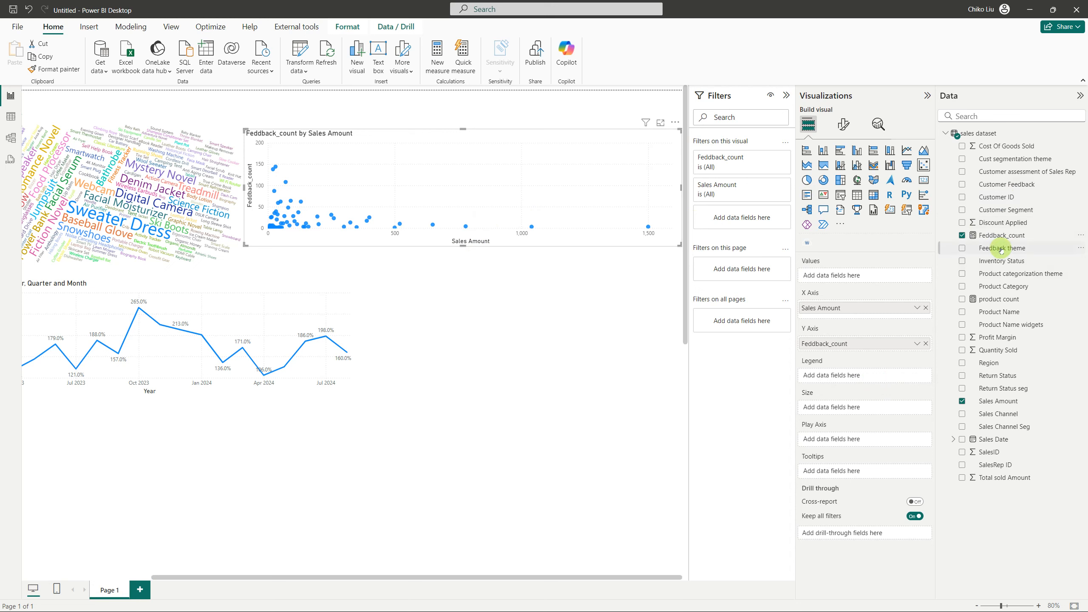
pyautogui.moveTo(1002, 249); pyautogui.dragTo(844, 375)
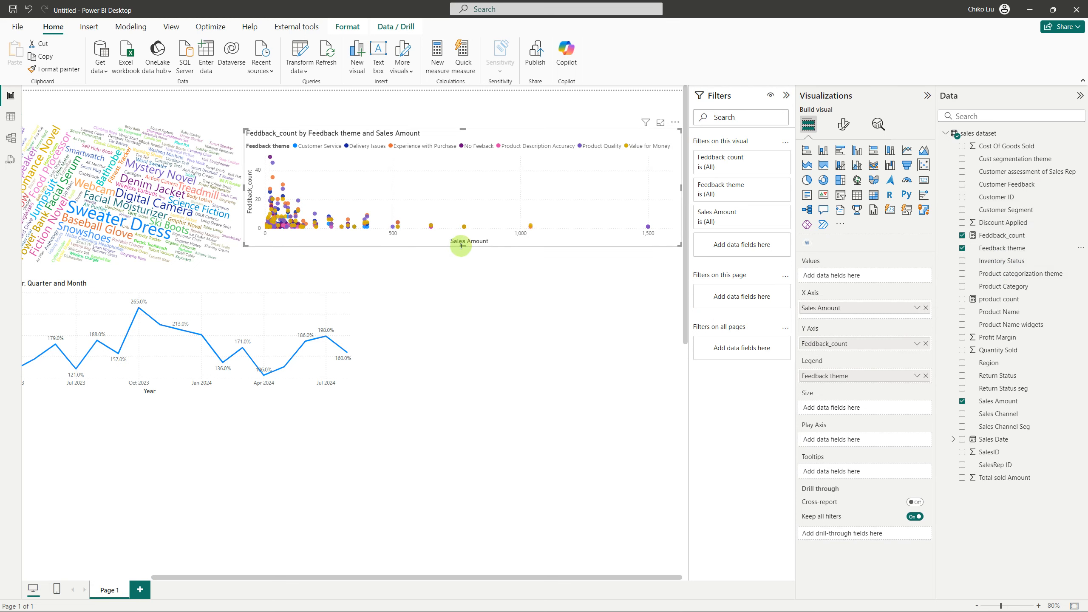
# Make the scatter chart taller by extending its lower edge, and inspect individual data points at the low sales amounts
pyautogui.moveTo(464, 243); pyautogui.dragTo(463, 311)
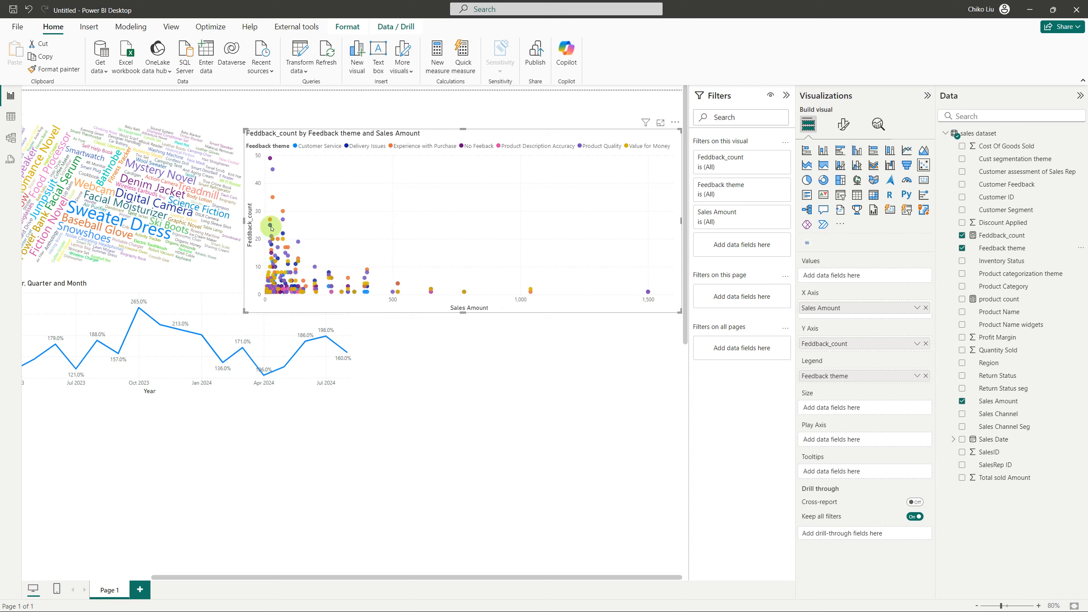
pyautogui.moveTo(272, 227)
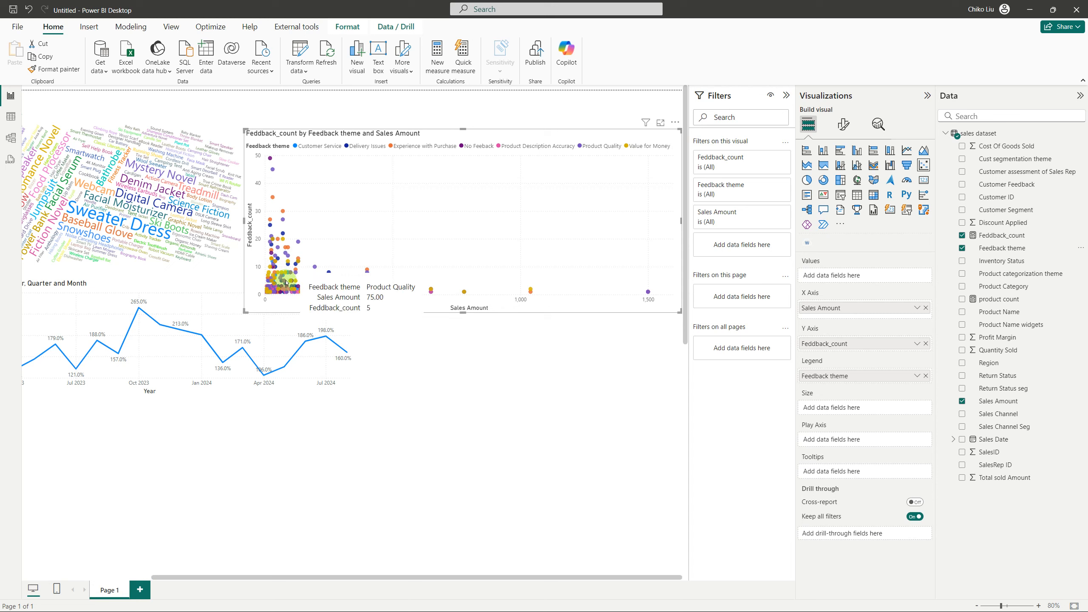
pyautogui.moveTo(315, 301)
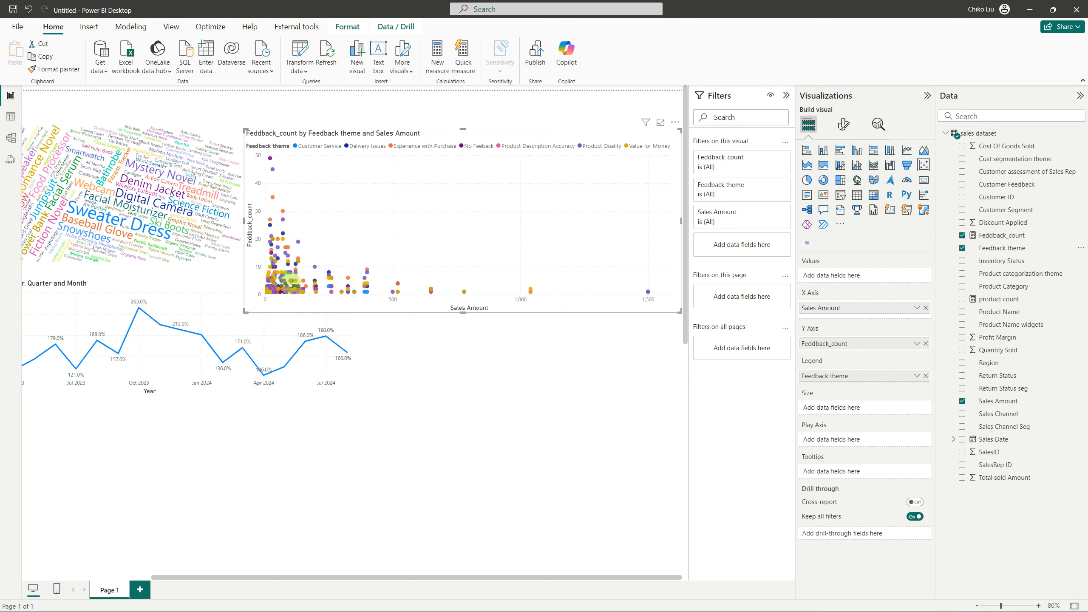
pyautogui.moveTo(287, 285)
# Switch to the capstone PDF and review the chart requirements from Section 10 through the profit margin section and submission guideline
pyautogui.hotkey('alt', 'Tab')
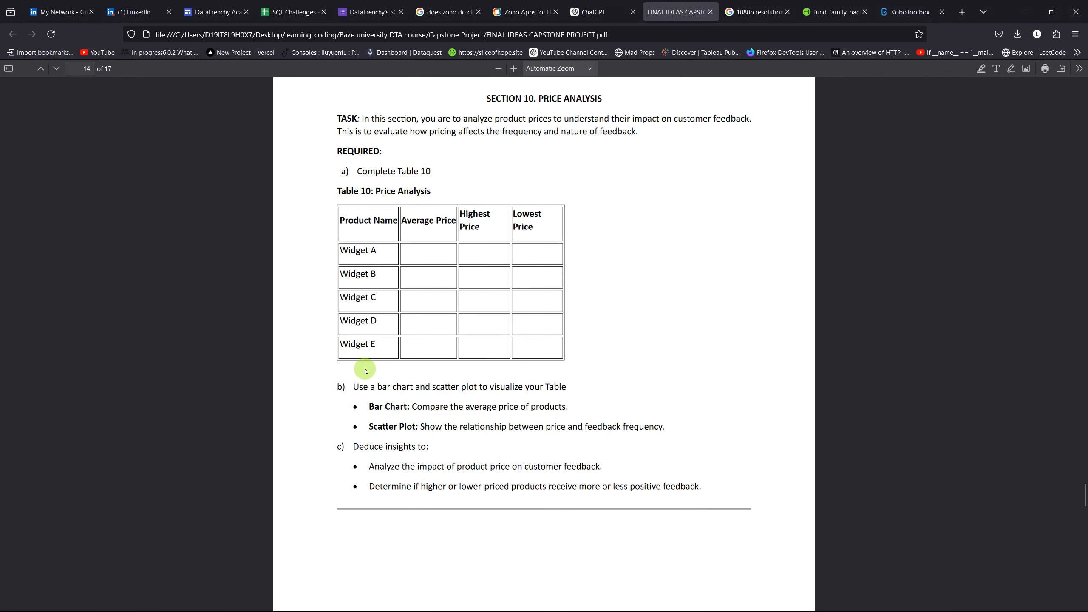
pyautogui.scroll(-15, 396, 408)
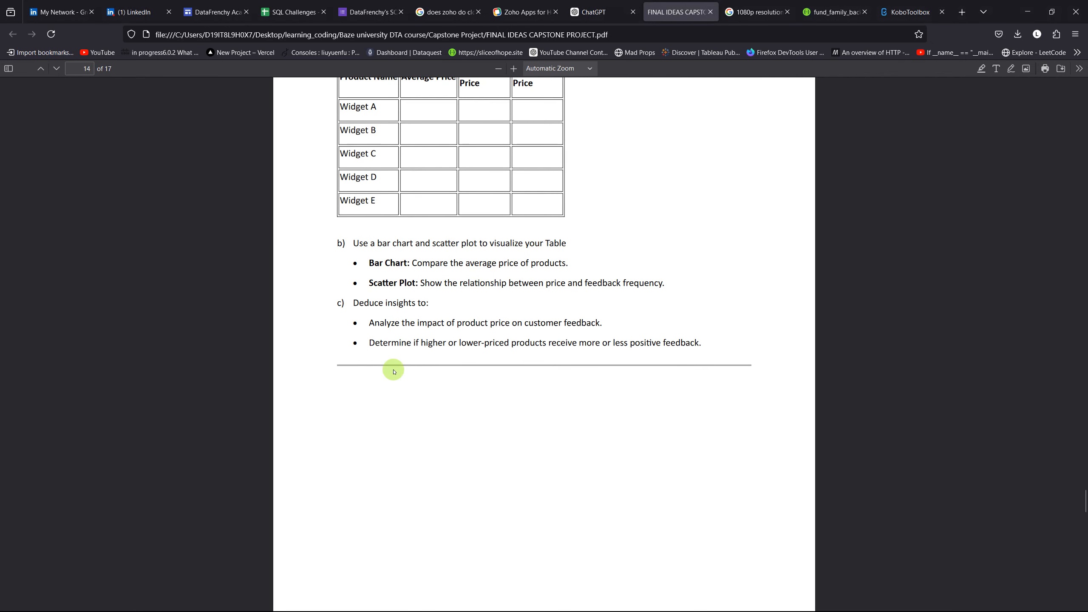
pyautogui.scroll(-15, 393, 369)
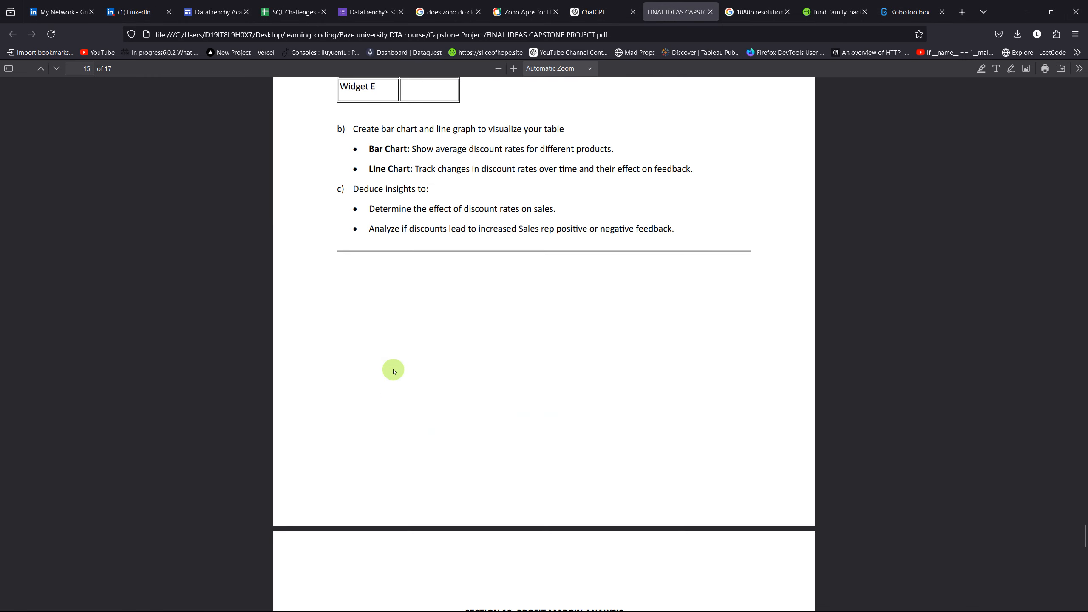
pyautogui.scroll(-10, 392, 370)
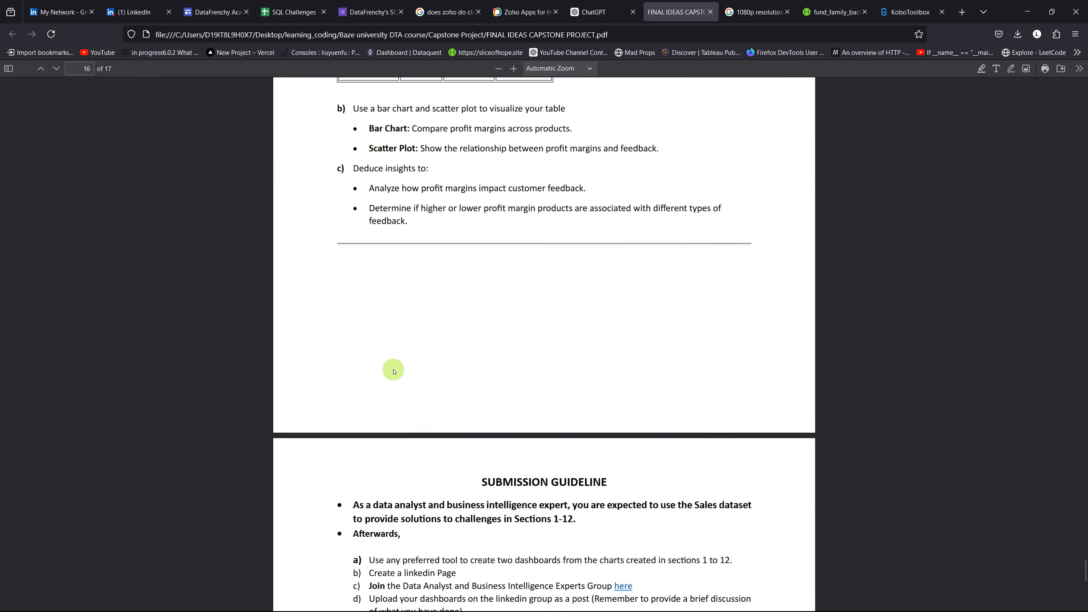
# Review the PDF's earlier requirements backwards from Section 9 to Section 4, Analysis of Customer Segments
pyautogui.scroll(20, 391, 373)
pyautogui.scroll(20, 391, 374)
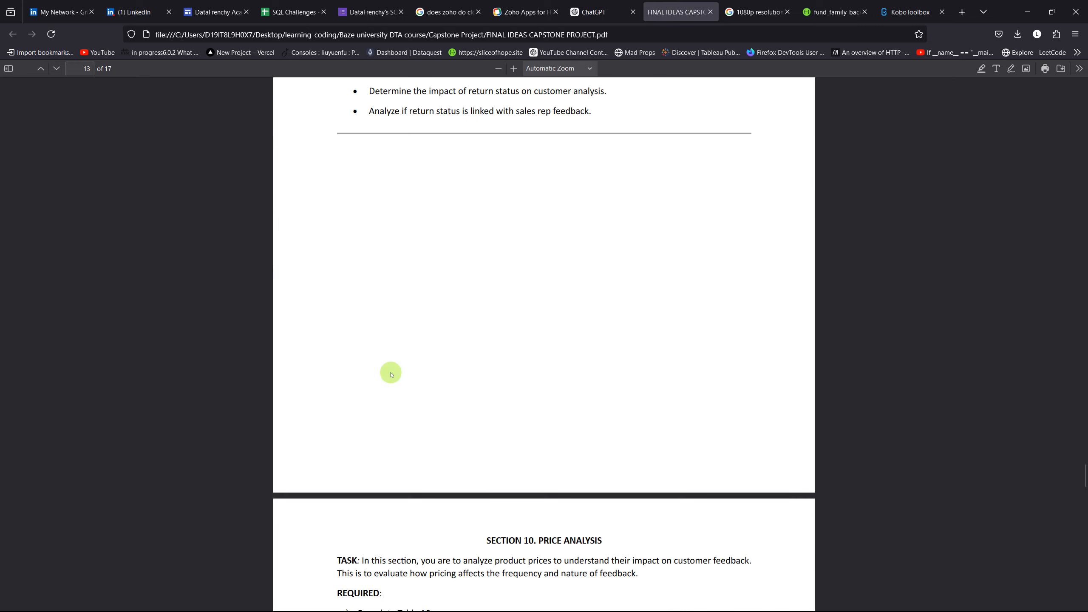
pyautogui.scroll(20, 391, 373)
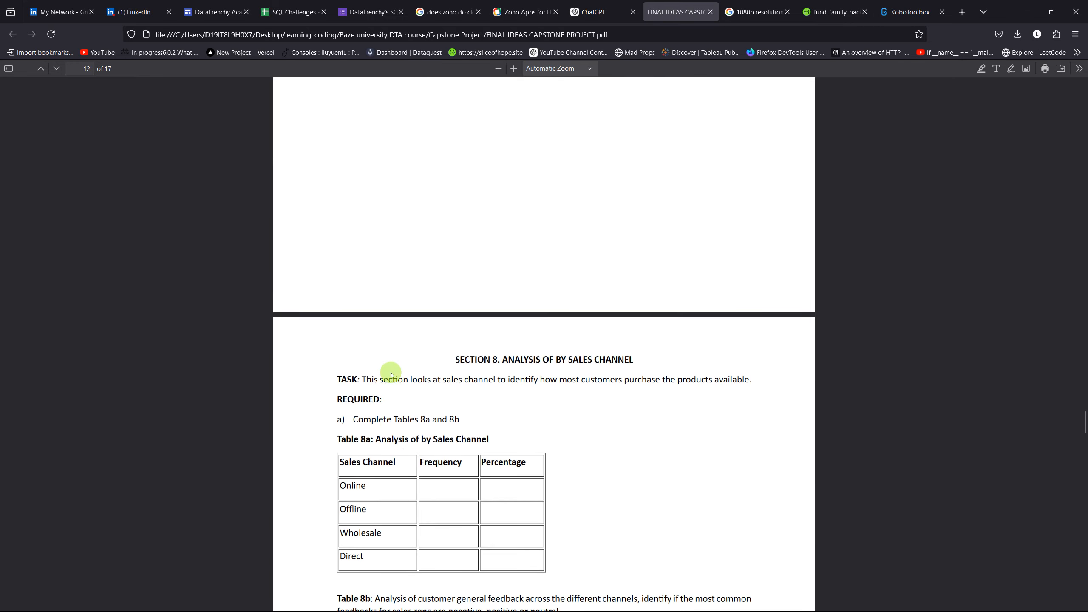
pyautogui.scroll(-3, 391, 375)
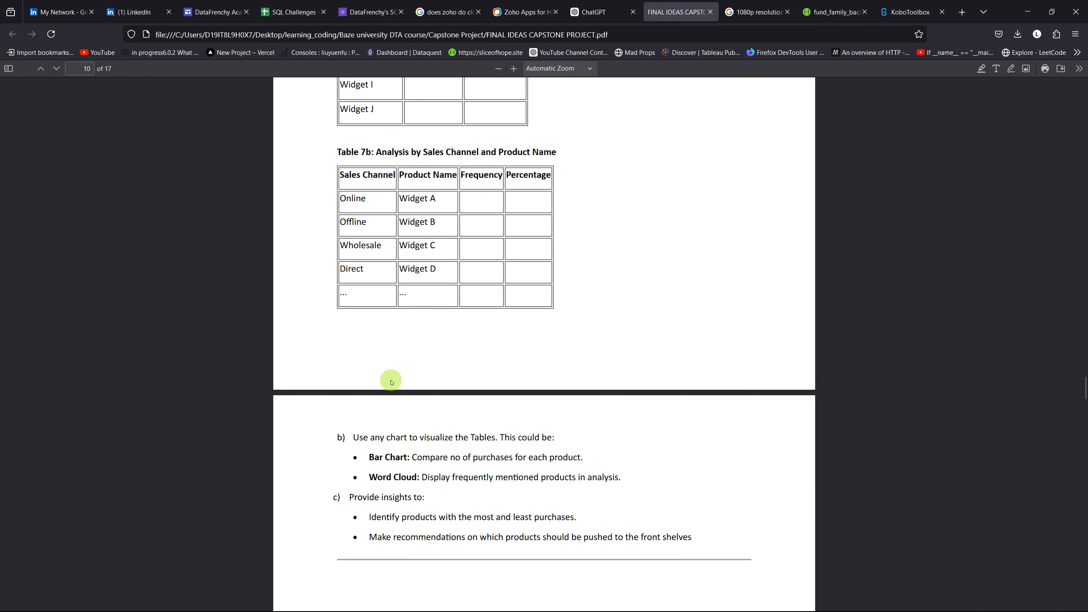
pyautogui.scroll(15, 391, 377)
pyautogui.scroll(6, 391, 381)
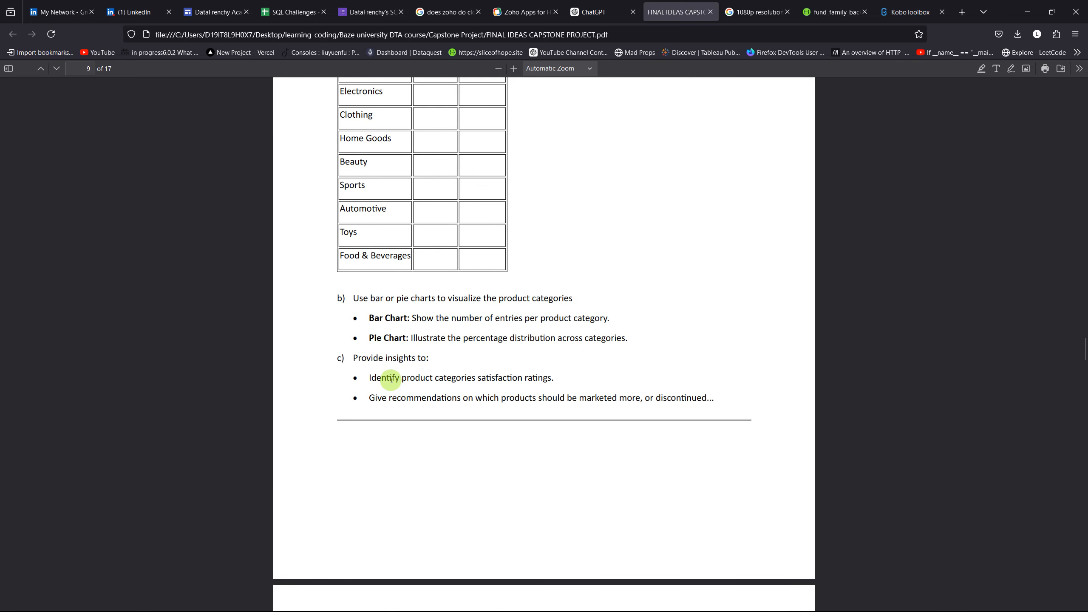
pyautogui.scroll(7, 391, 379)
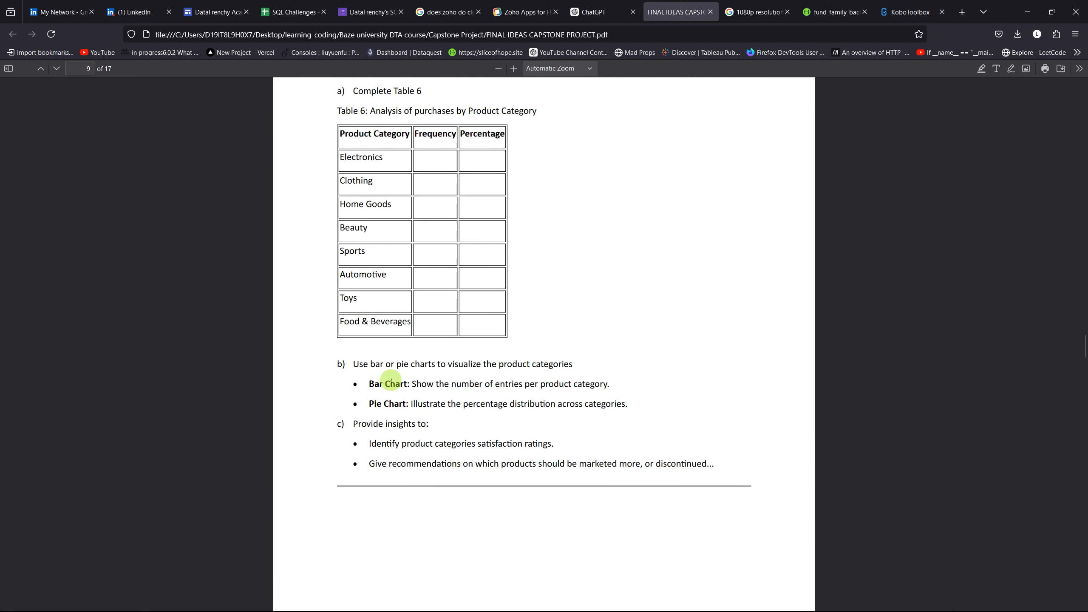
pyautogui.scroll(10, 391, 382)
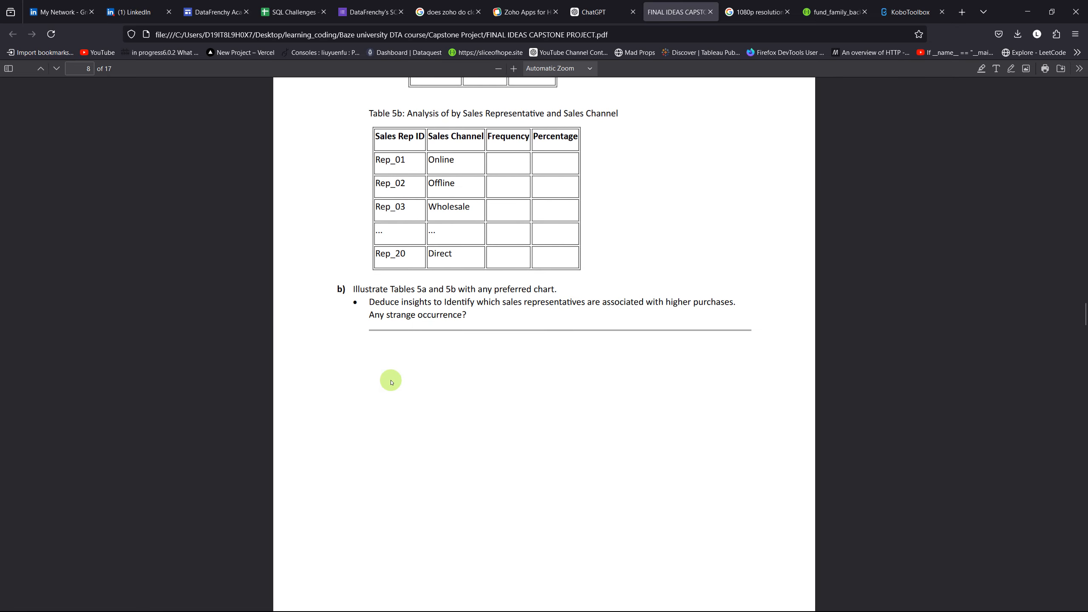
pyautogui.scroll(15, 391, 381)
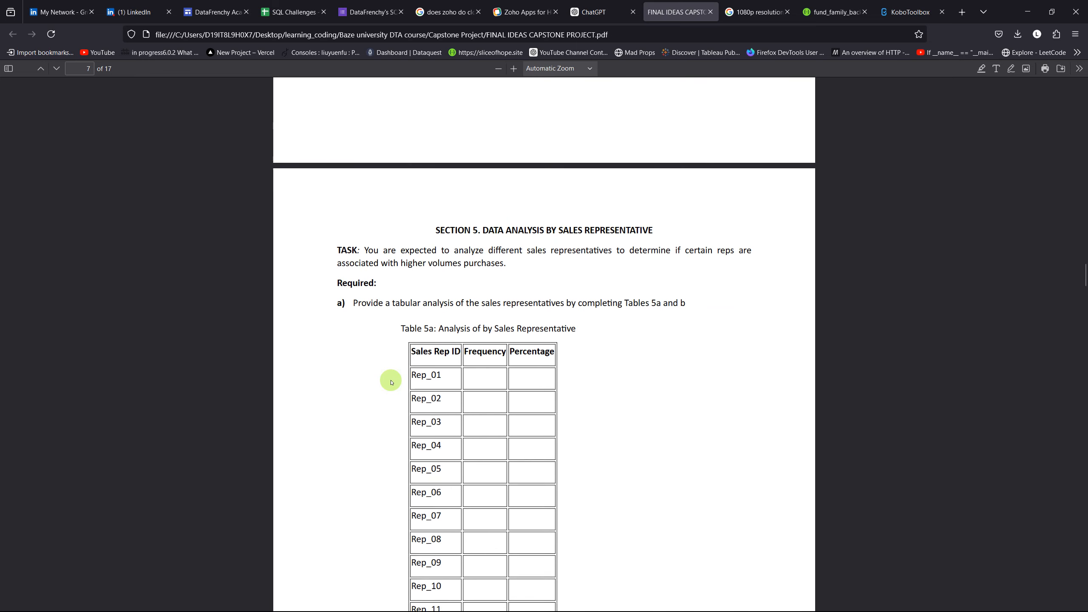
pyautogui.scroll(8, 391, 382)
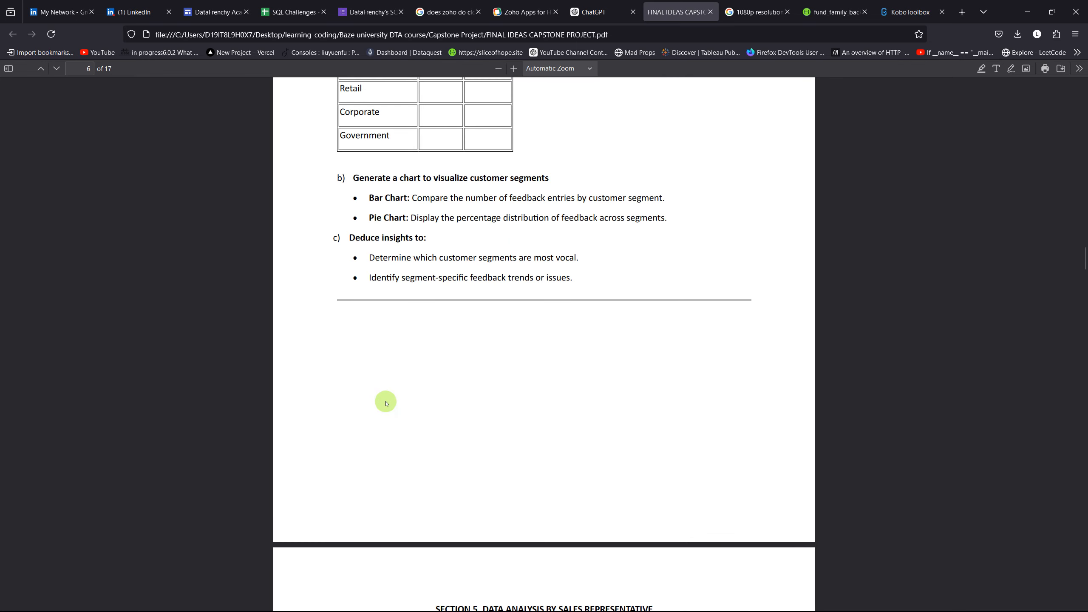
pyautogui.scroll(5, 385, 403)
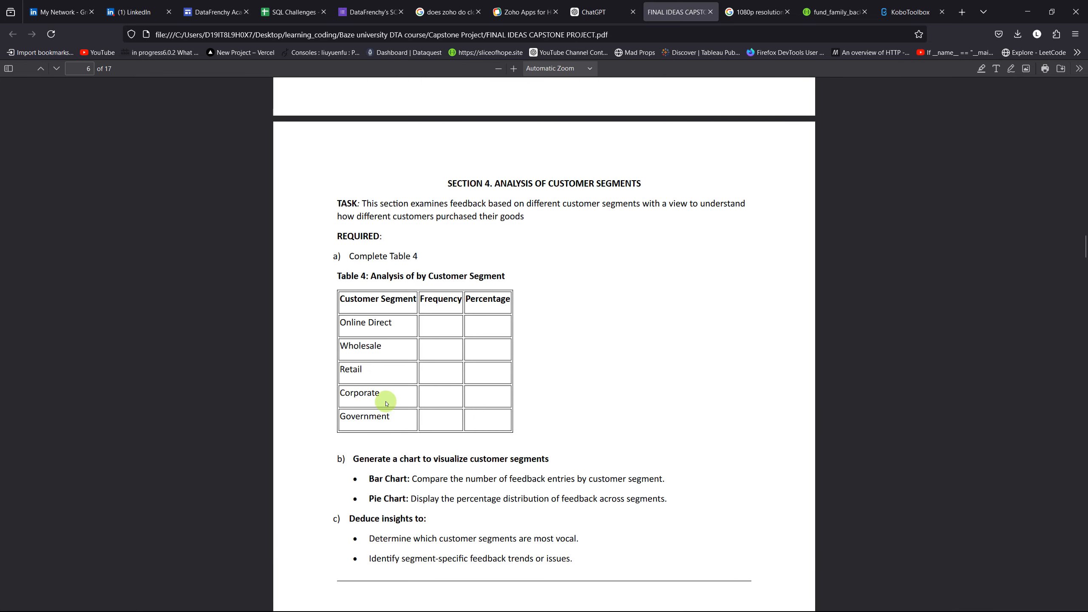
# Return to Section 9, Analysis of Return Status, and read its Table 9 and chart requirements
pyautogui.scroll(-15, 486, 403)
pyautogui.scroll(-20, 376, 248)
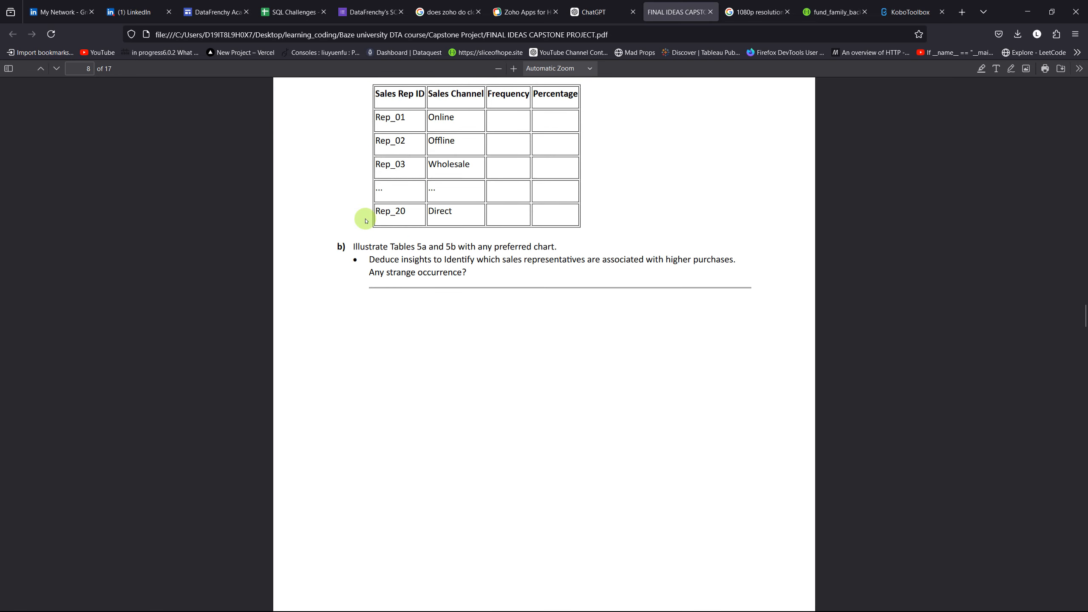
pyautogui.scroll(-20, 366, 220)
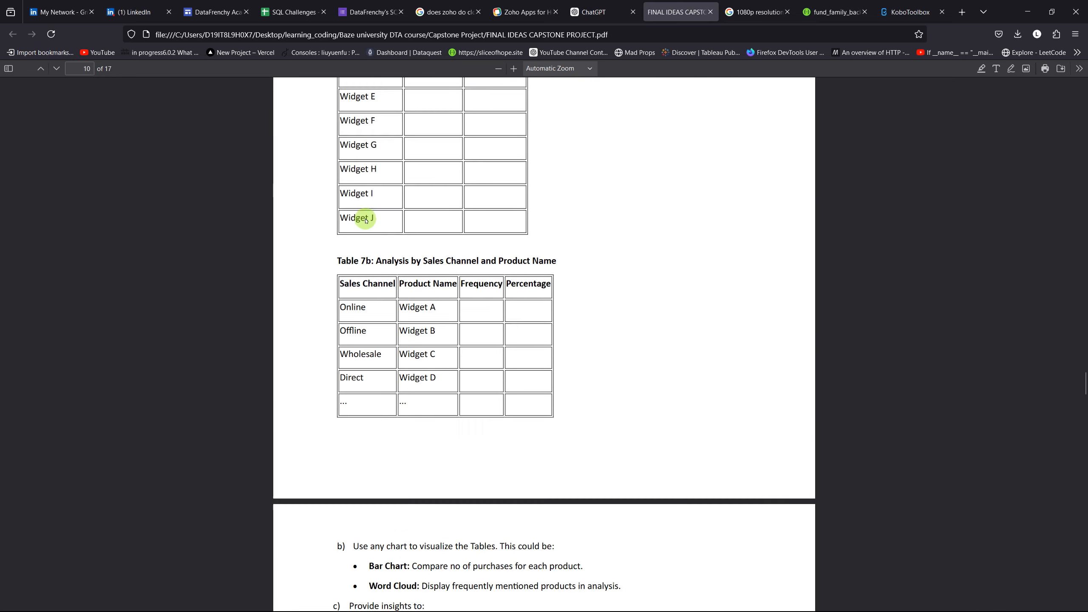
pyautogui.scroll(-9, 366, 221)
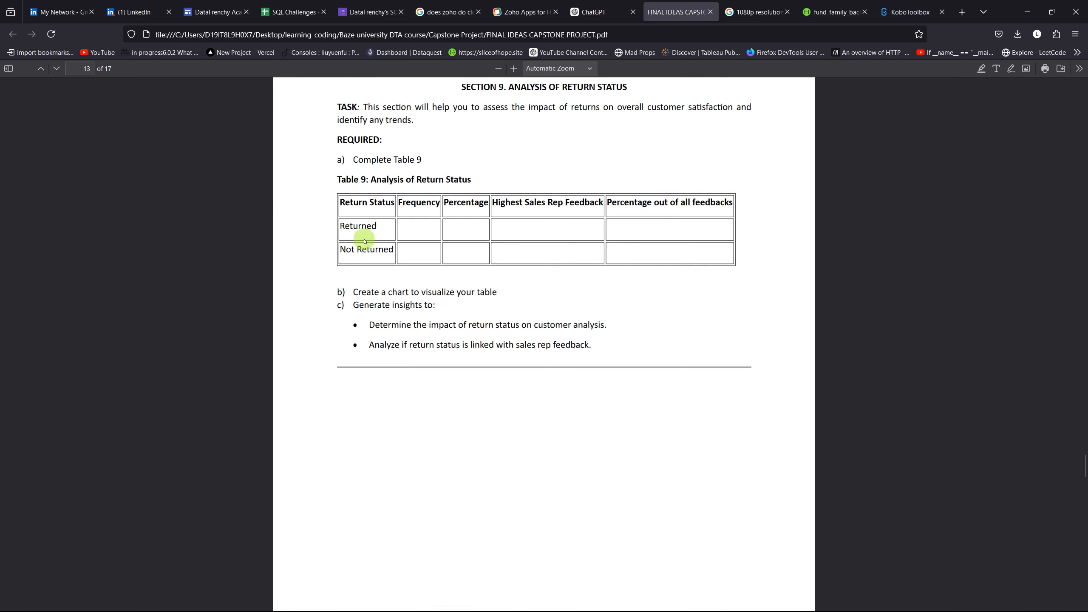
pyautogui.scroll(2, 432, 144)
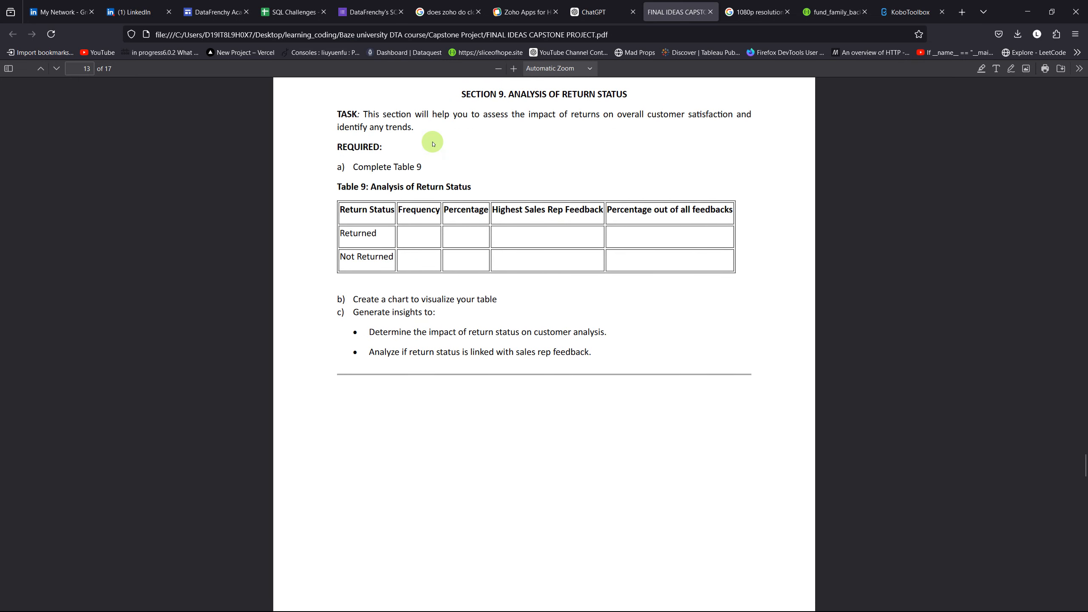